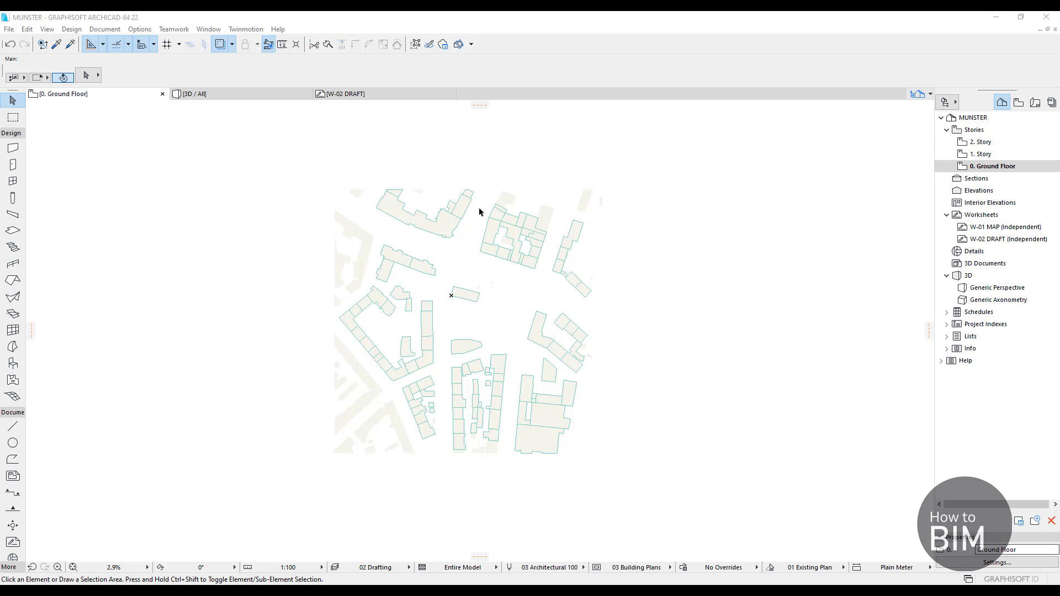
# - Examine the extruded city buildings in the 3D view and the hill and castle outline in worksheet W-02 DRAFT
pyautogui.click(240, 96)
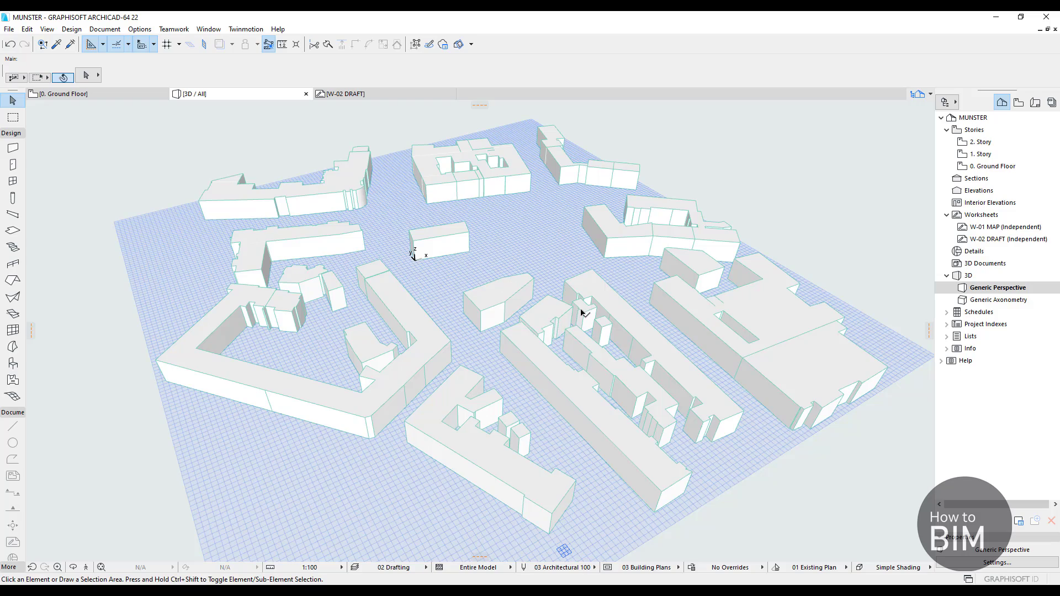
pyautogui.keyDown('shift'); pyautogui.moveTo(579, 313); pyautogui.dragTo(442, 303, button='middle'); pyautogui.keyUp('shift')
pyautogui.moveTo(576, 356)
pyautogui.mouseDown(button='middle')
pyautogui.moveTo(542, 328)
pyautogui.moveTo(574, 350)
pyautogui.mouseUp(button='middle')
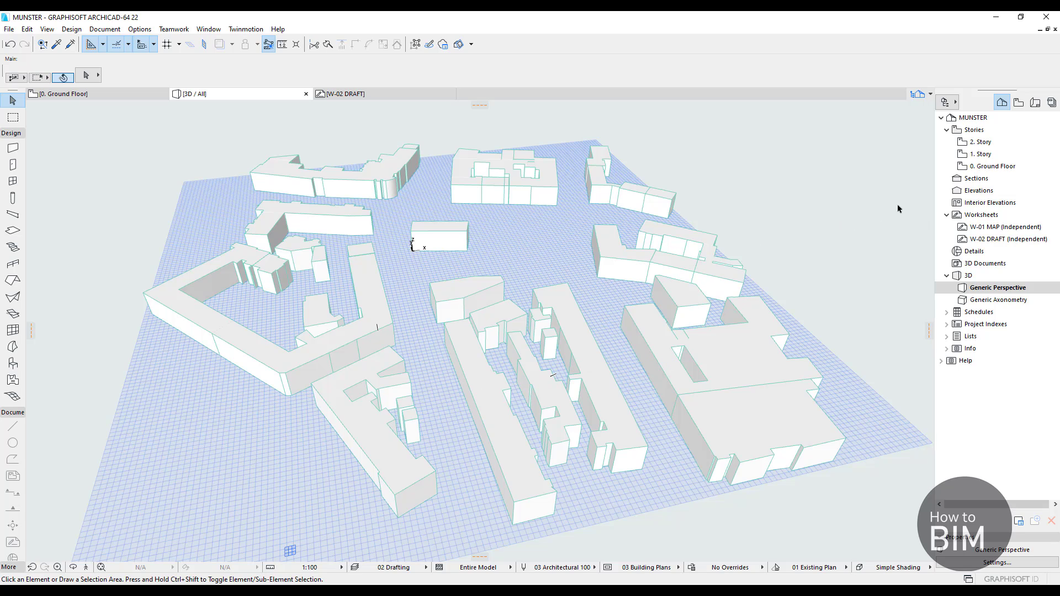
pyautogui.doubleClick(1006, 241)
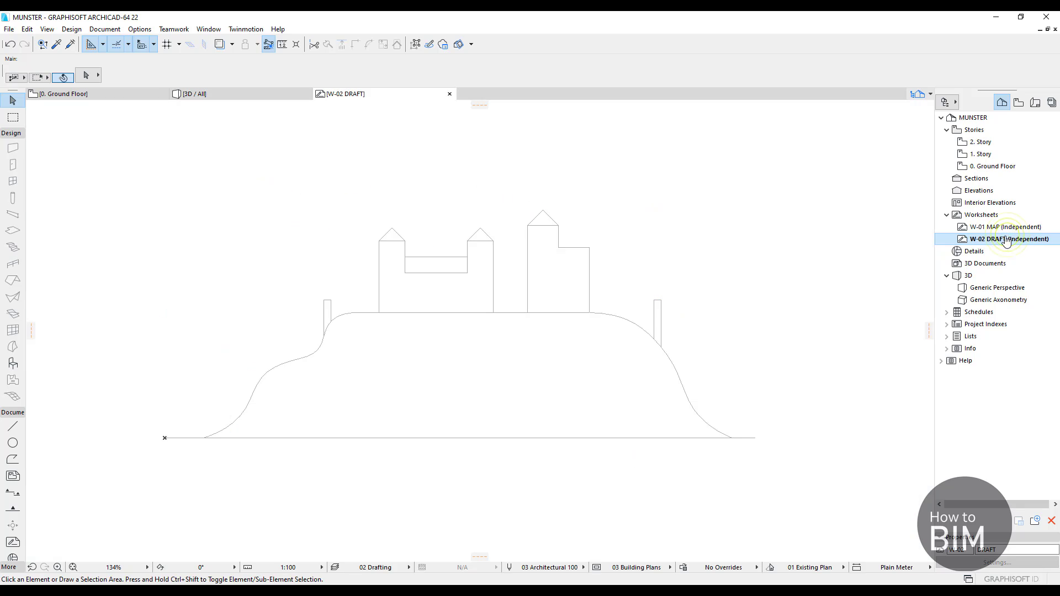
pyautogui.moveTo(629, 301); pyautogui.dragTo(608, 296, button='middle')
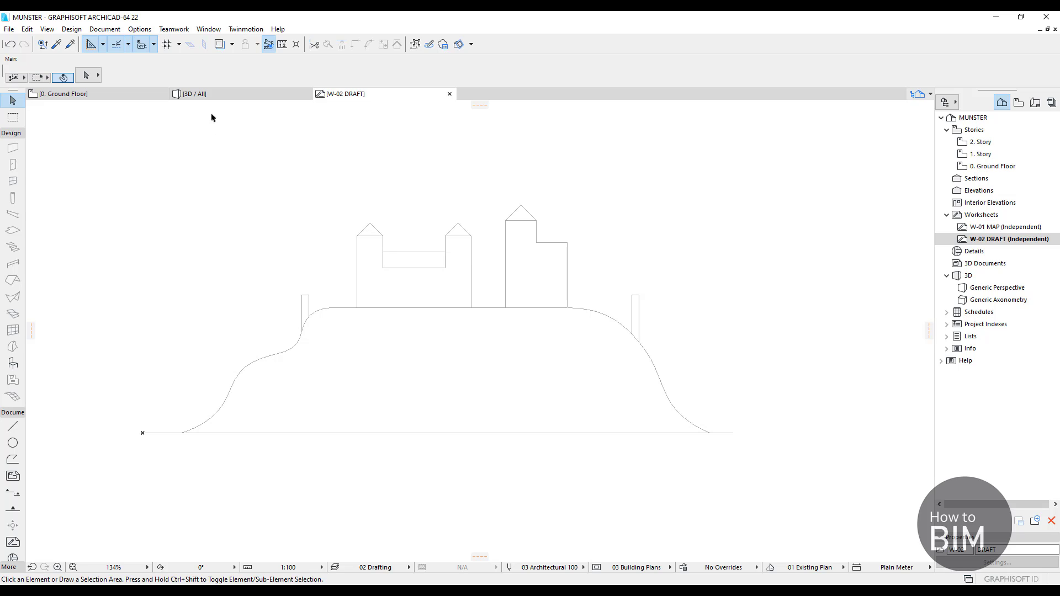
pyautogui.click(210, 95)
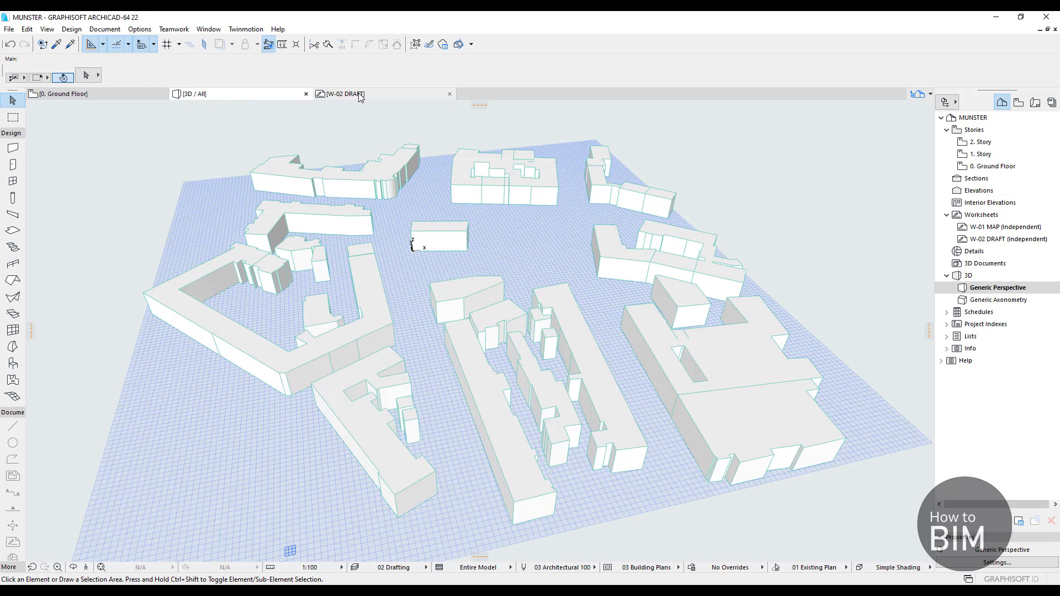
pyautogui.click(359, 94)
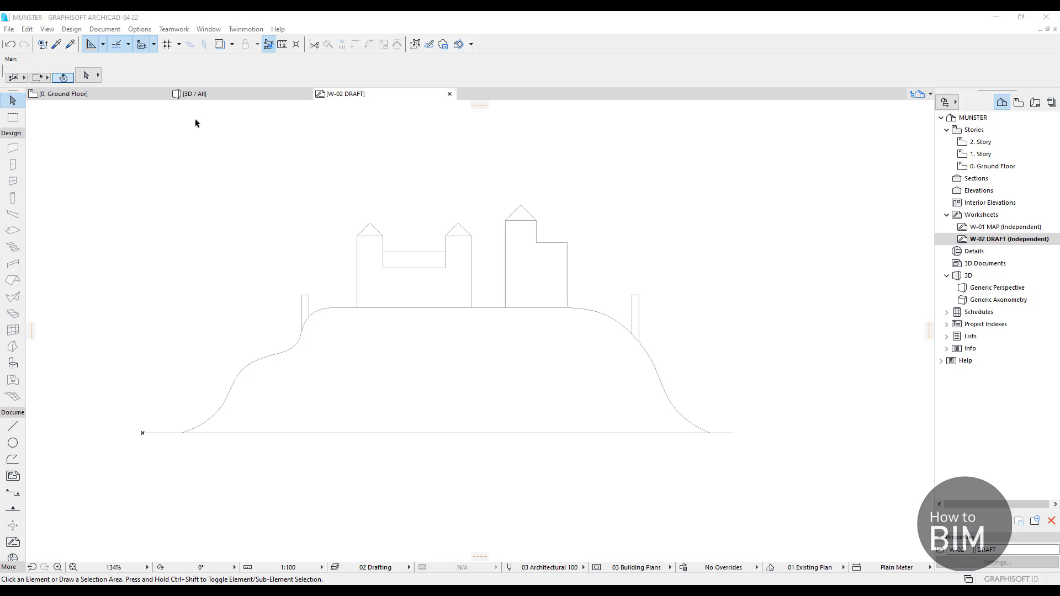
# - On the Ground Floor plan, draw a six-cornered mesh with the polygonal geometry method in the empty area beside the city map
pyautogui.click(136, 94)
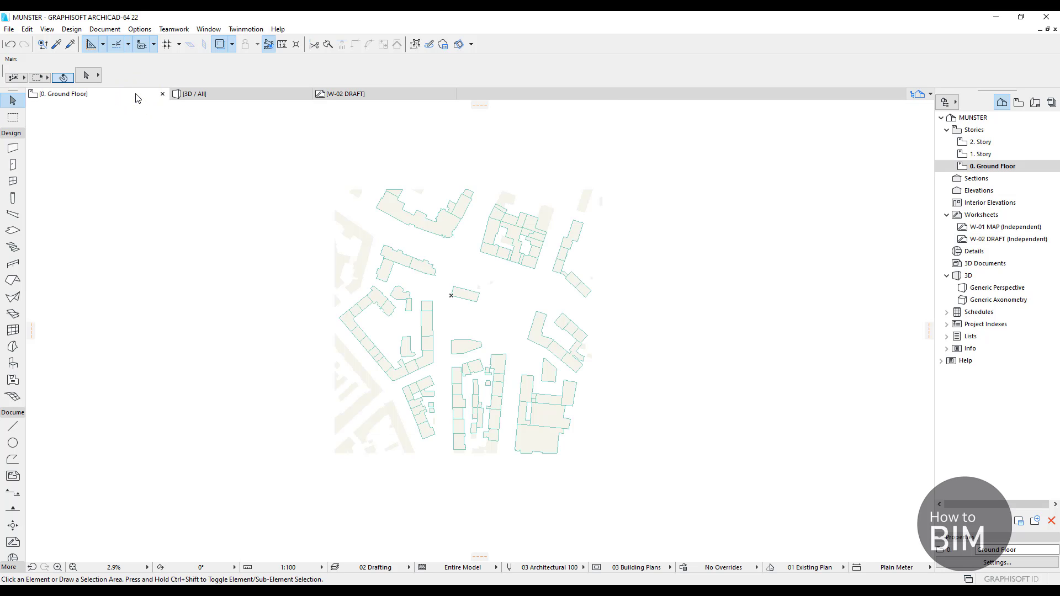
pyautogui.moveTo(242, 246); pyautogui.dragTo(471, 215, button='middle')
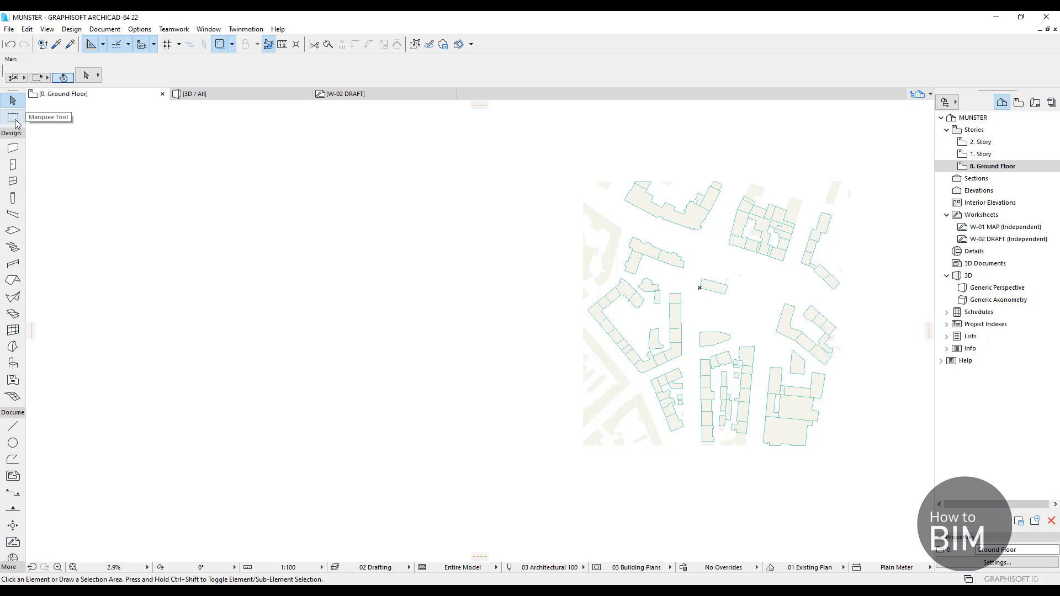
pyautogui.click(12, 397)
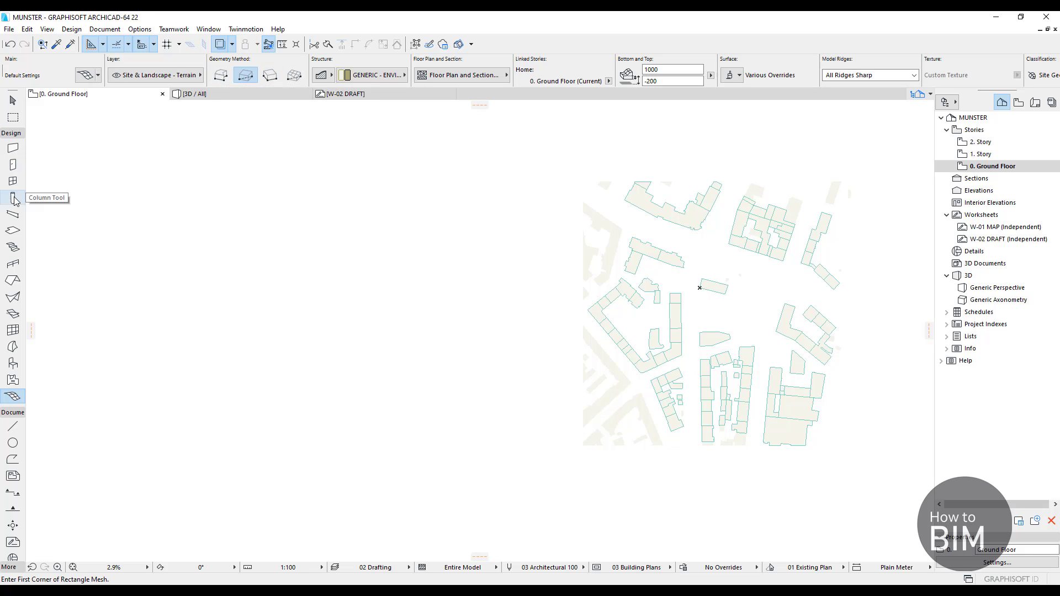
pyautogui.click(12, 232)
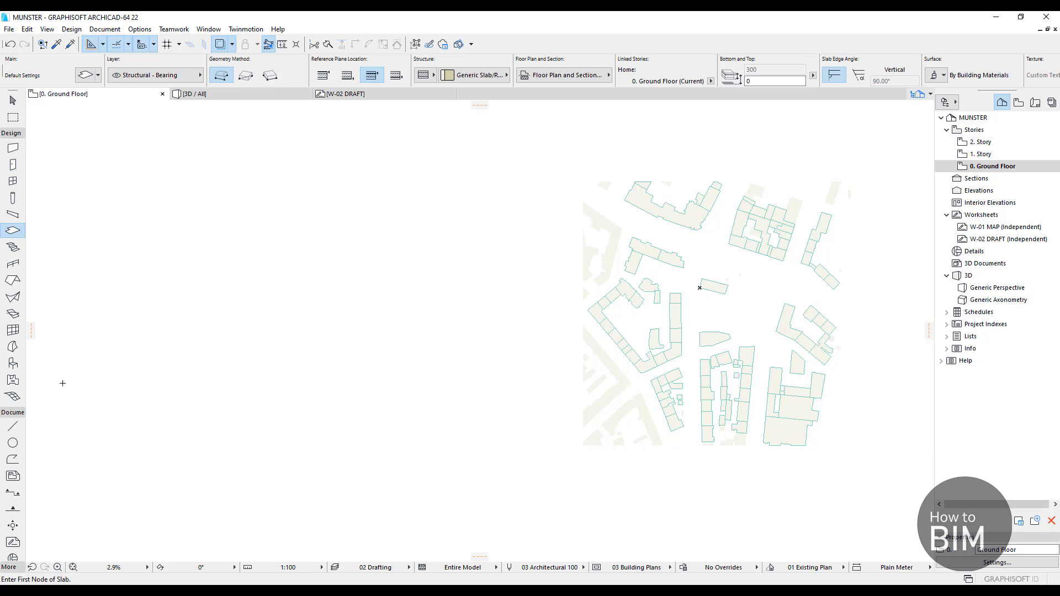
pyautogui.click(12, 396)
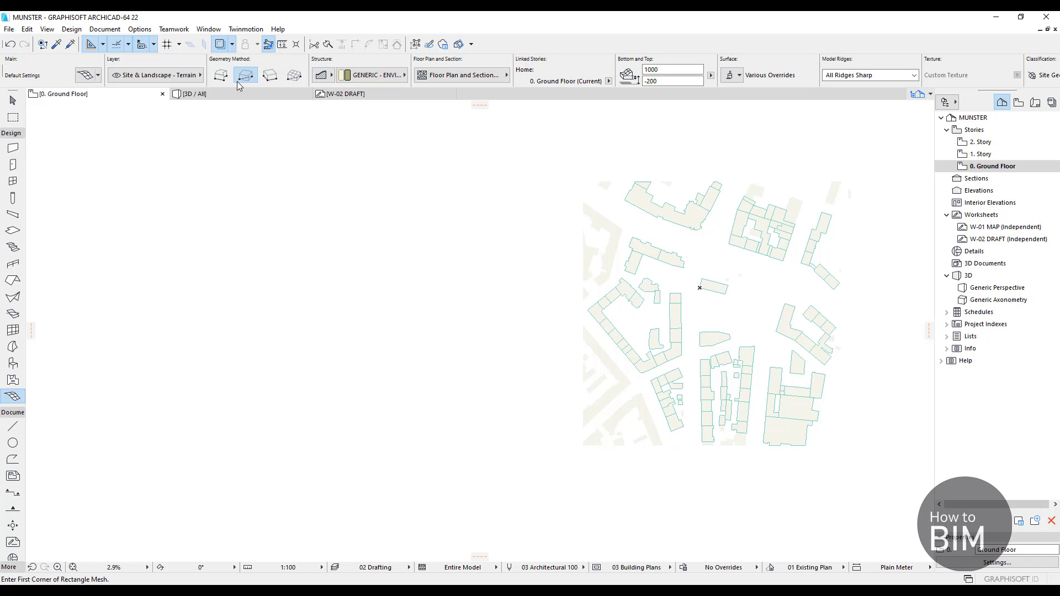
pyautogui.click(221, 74)
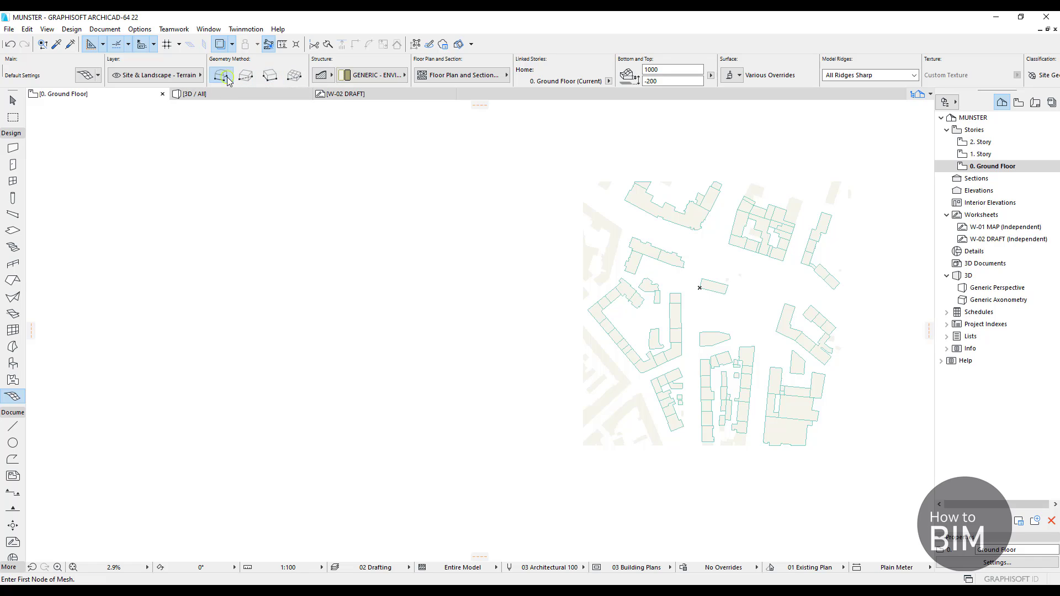
pyautogui.click(161, 196)
pyautogui.click(130, 318)
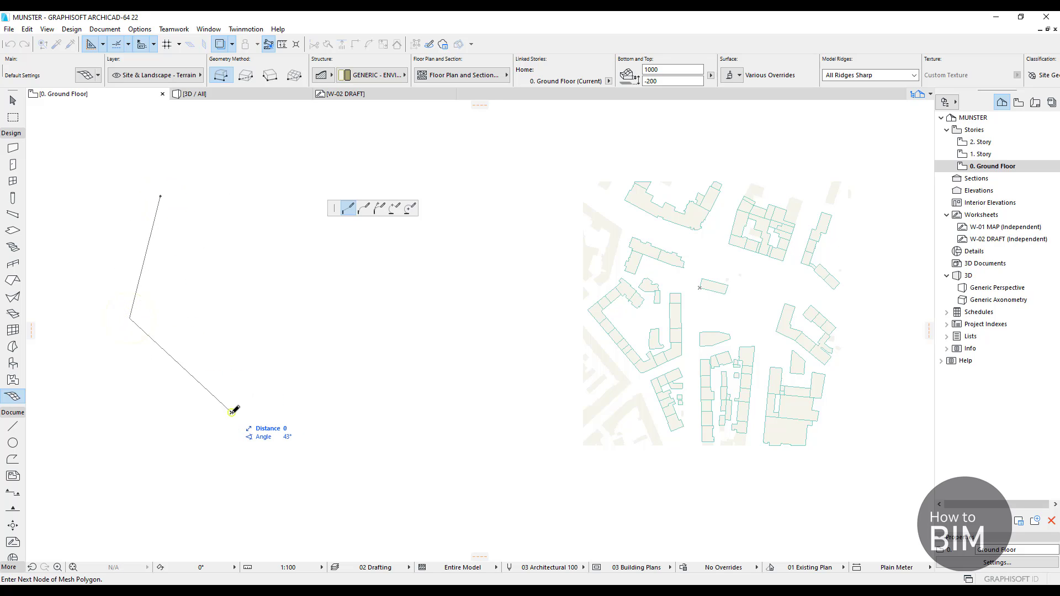
pyautogui.click(397, 352)
pyautogui.click(290, 250)
pyautogui.click(208, 192)
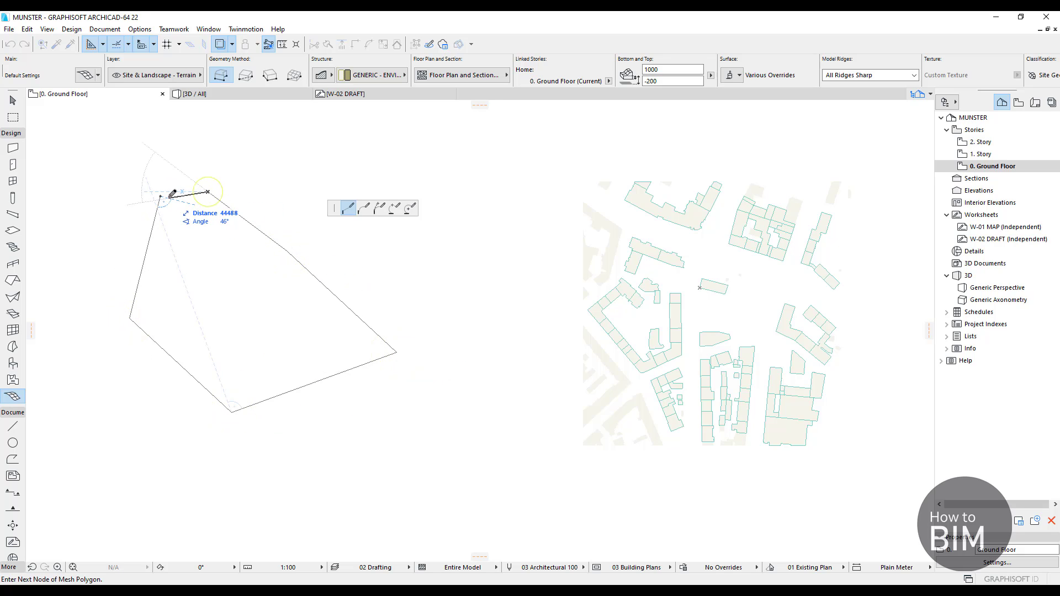
pyautogui.click(161, 195)
pyautogui.moveTo(256, 293); pyautogui.dragTo(201, 292, button='middle')
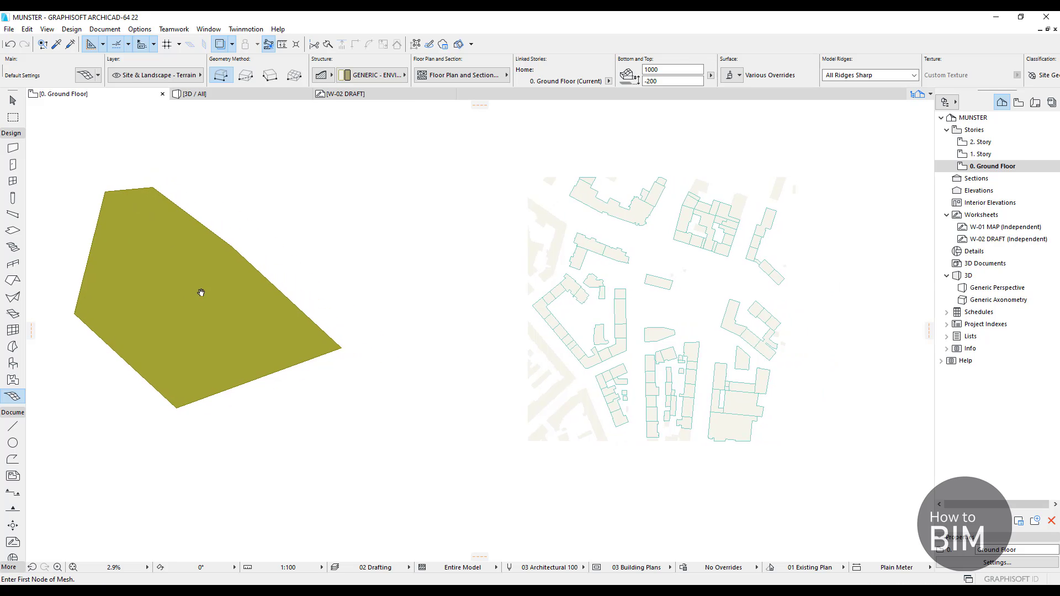
# - Draw a square mesh with the rectangular geometry method in the empty area below the polygonal mesh
pyautogui.click(246, 77)
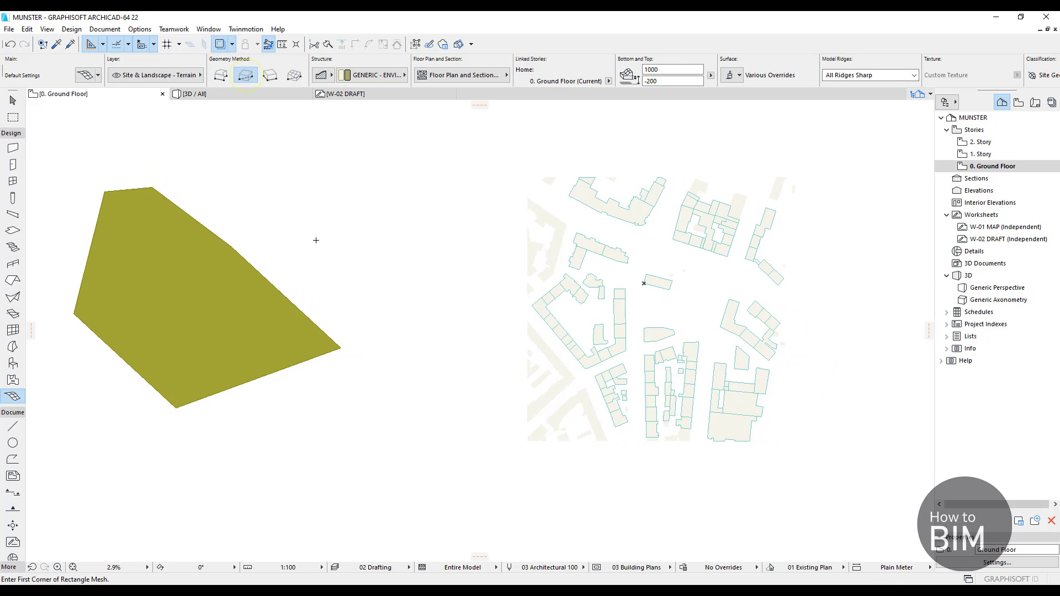
pyautogui.moveTo(316, 240); pyautogui.dragTo(389, 156, button='middle')
pyautogui.scroll(-2, 388, 156)
pyautogui.click(392, 332)
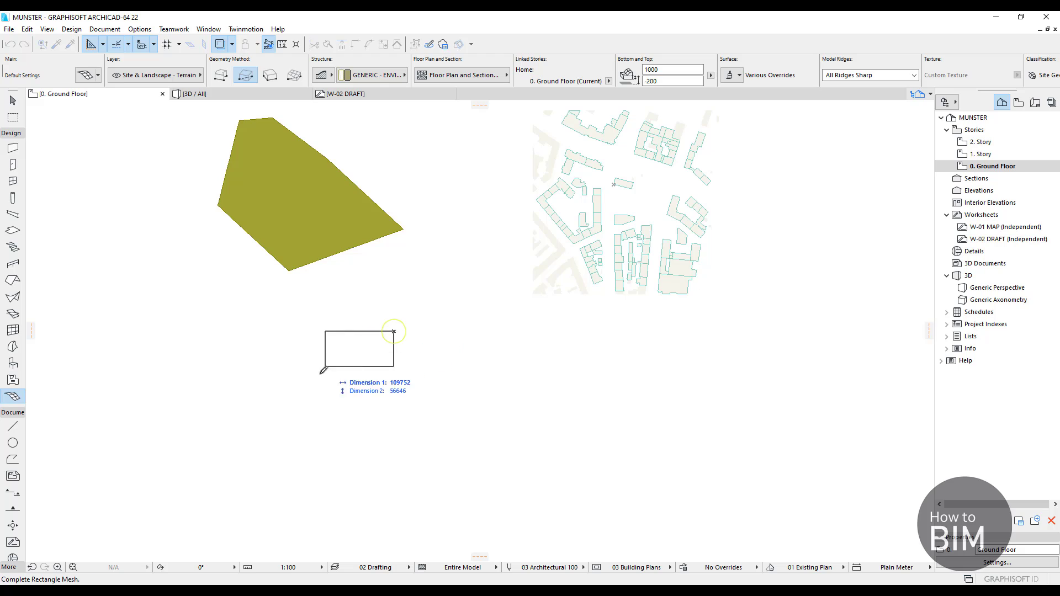
pyautogui.click(283, 441)
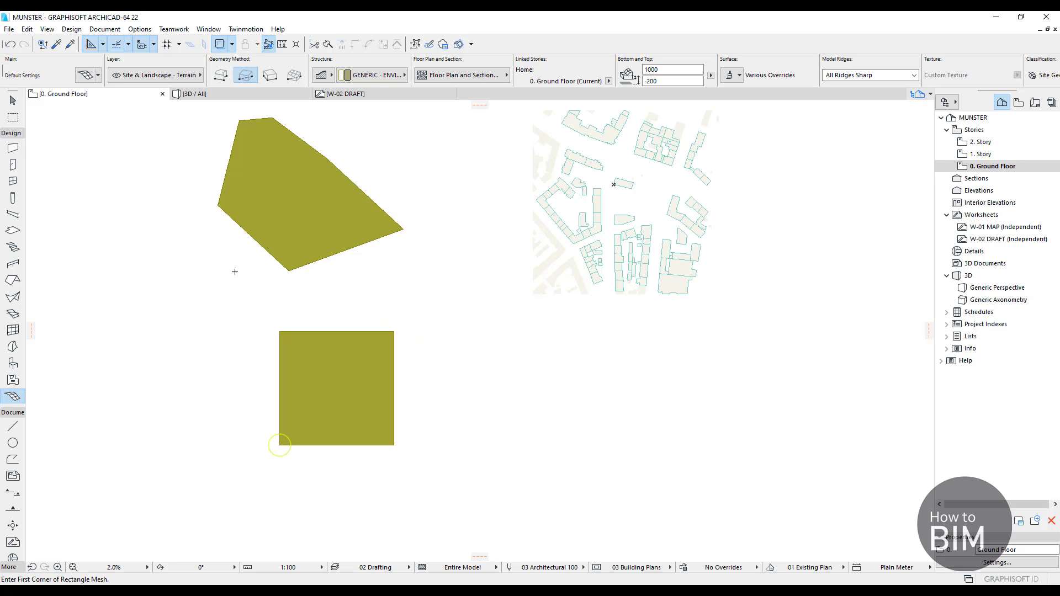
# - Draw a tilted mesh with the rotated rectangle geometry method beside the polygonal and square meshes
pyautogui.click(270, 75)
pyautogui.click(98, 332)
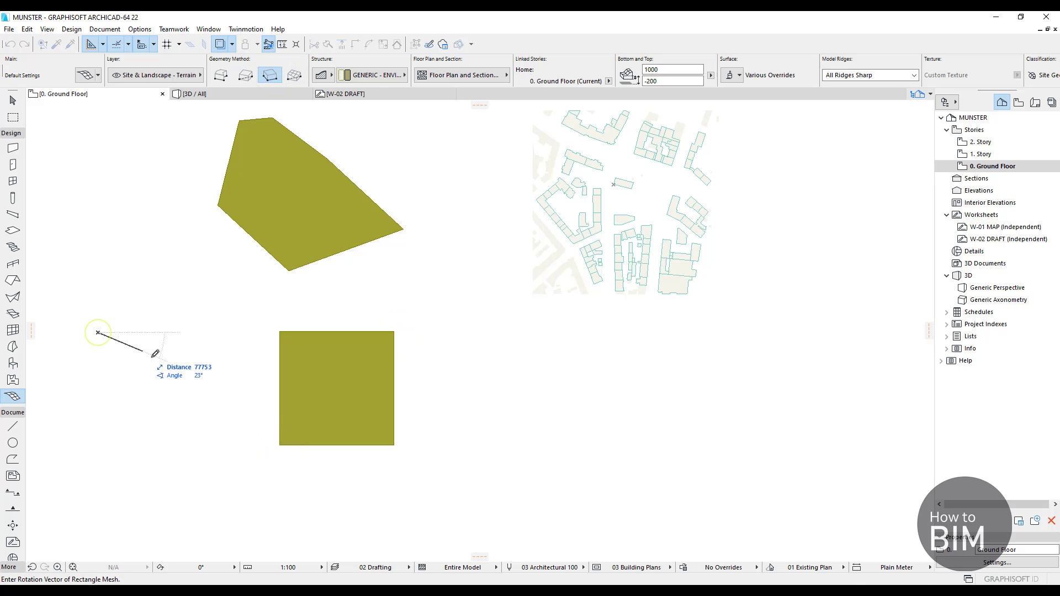
pyautogui.click(161, 366)
pyautogui.click(202, 278)
pyautogui.moveTo(258, 294); pyautogui.dragTo(297, 315, button='middle')
pyautogui.press('Escape')
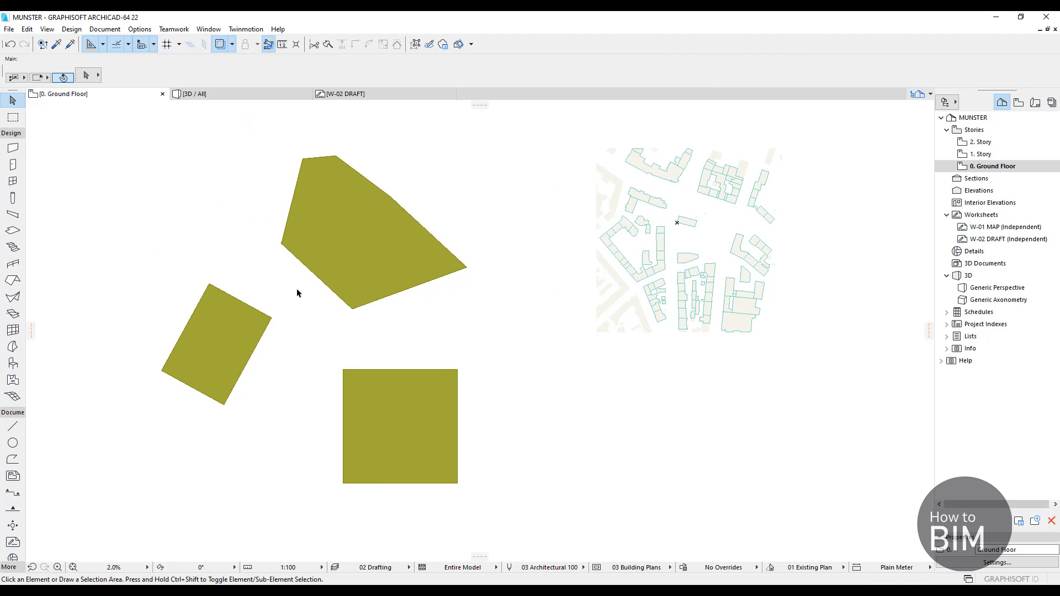
pyautogui.scroll(2, 297, 293)
pyautogui.scroll(-2, 338, 294)
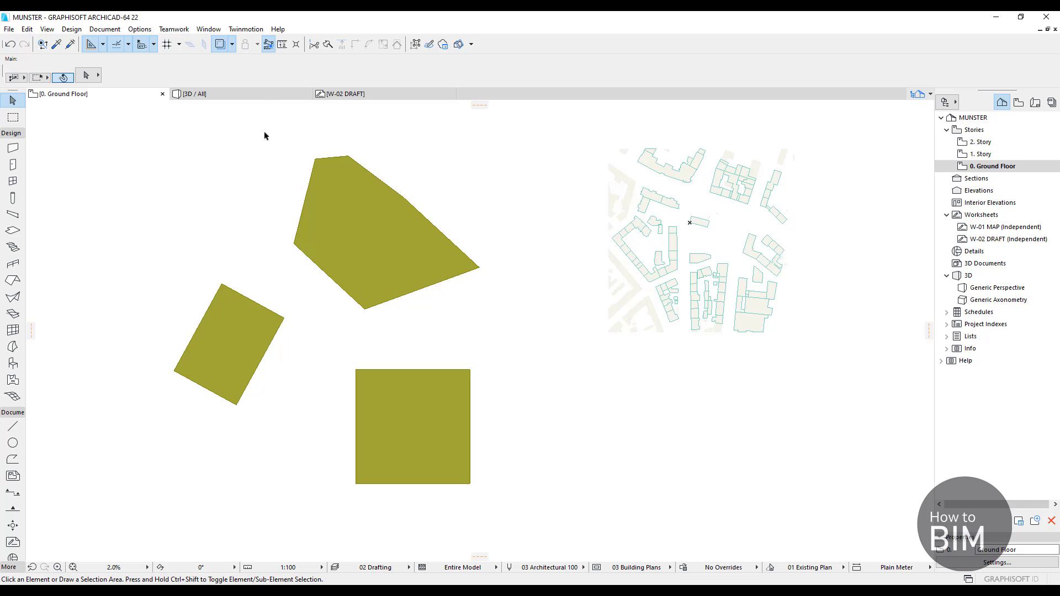
# - Examine the three new meshes in the 3D view, including the surface and side thickness of the square mesh
pyautogui.click(261, 96)
pyautogui.moveTo(370, 348); pyautogui.dragTo(587, 256, button='middle')
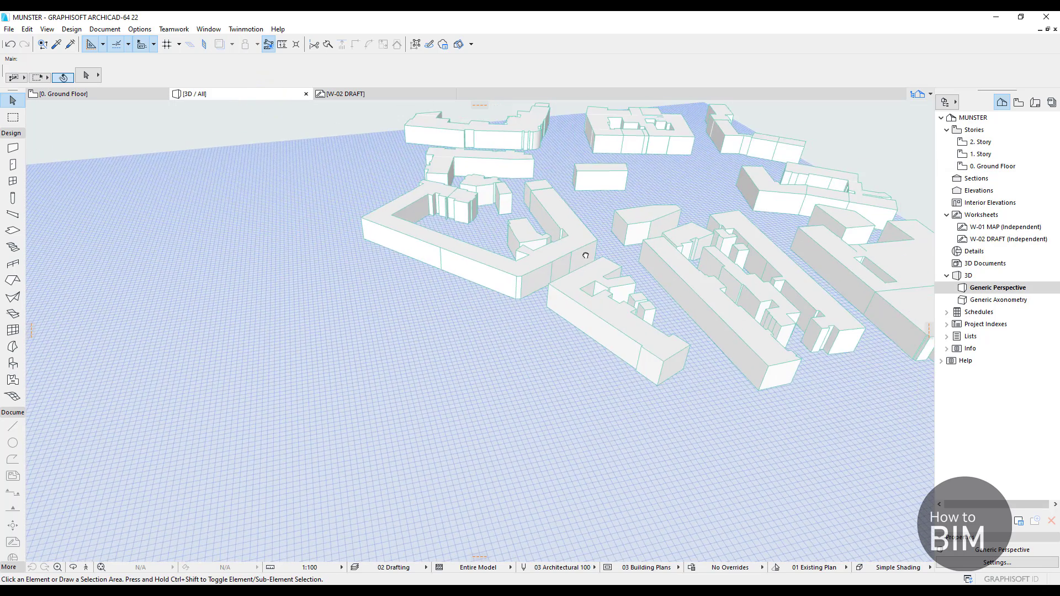
pyautogui.scroll(-8, 589, 256)
pyautogui.moveTo(229, 414); pyautogui.dragTo(837, 415, button='middle')
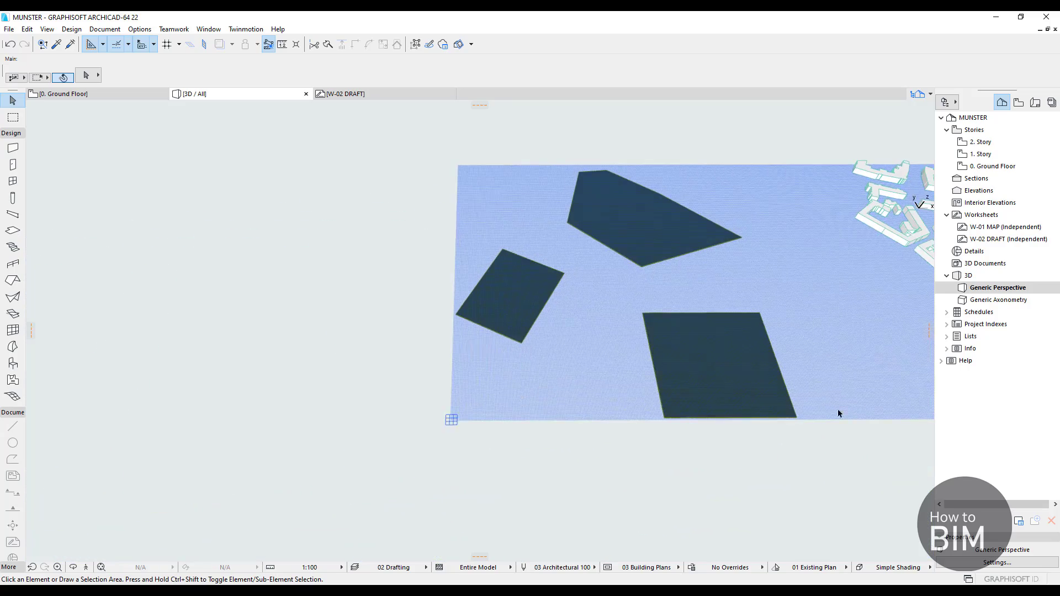
pyautogui.scroll(5, 758, 332)
pyautogui.keyDown('shift'); pyautogui.moveTo(620, 374); pyautogui.dragTo(481, 393, button='middle'); pyautogui.keyUp('shift')
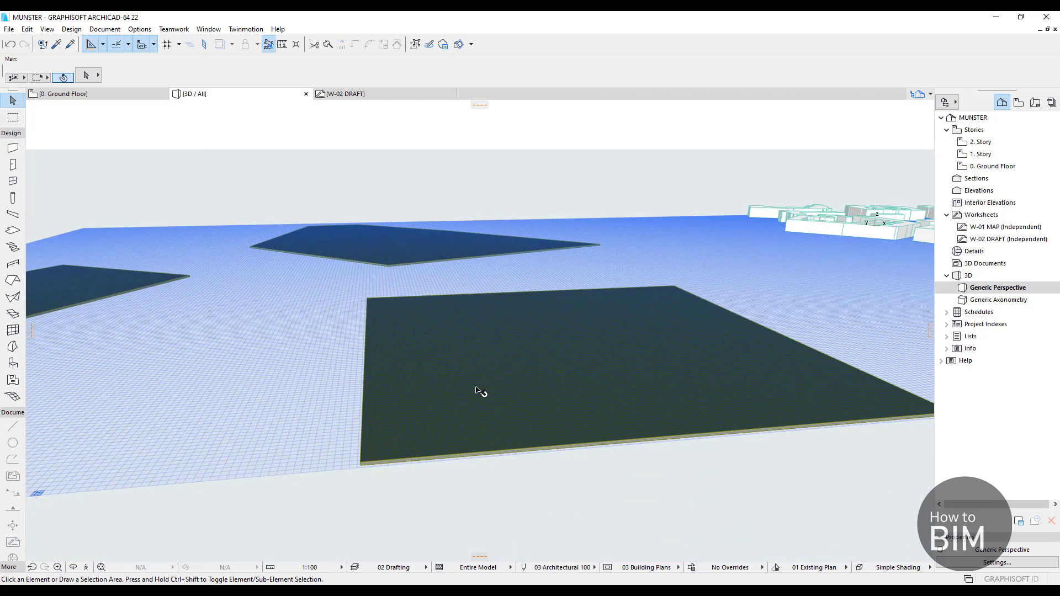
pyautogui.click(478, 389)
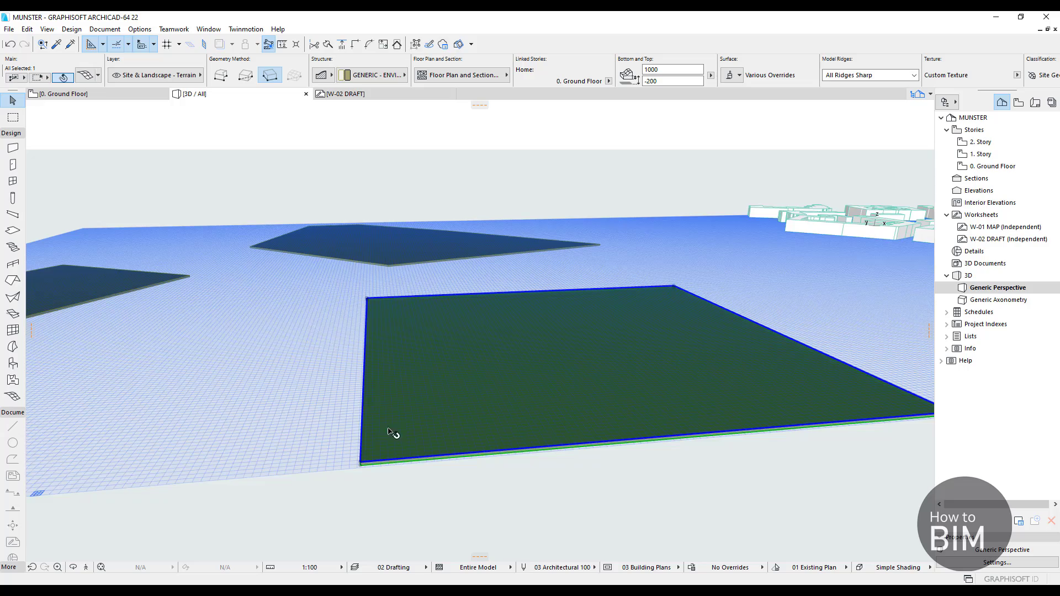
pyautogui.scroll(6, 389, 432)
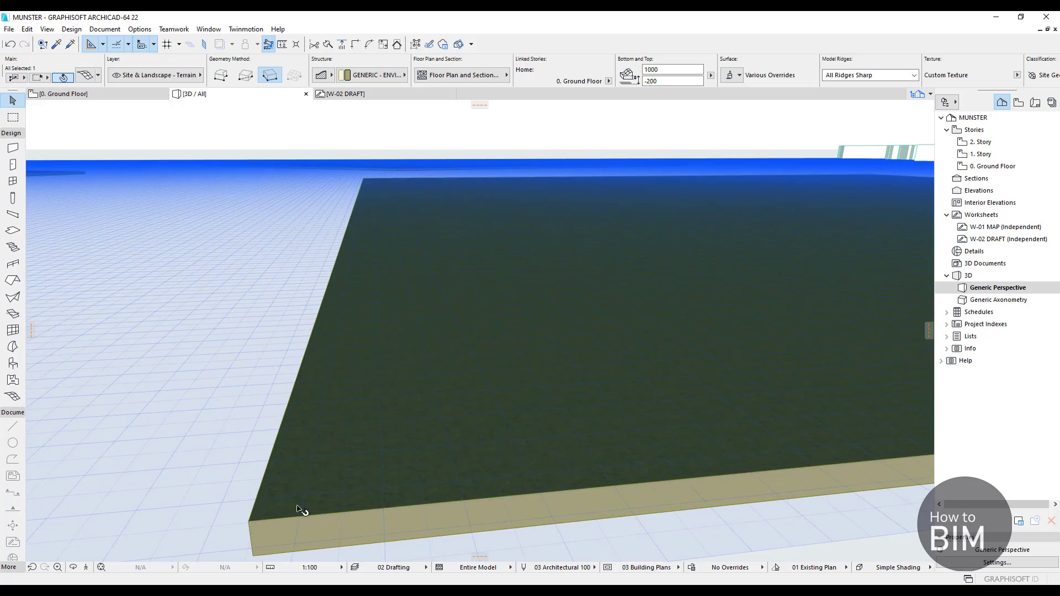
pyautogui.scroll(-6, 407, 450)
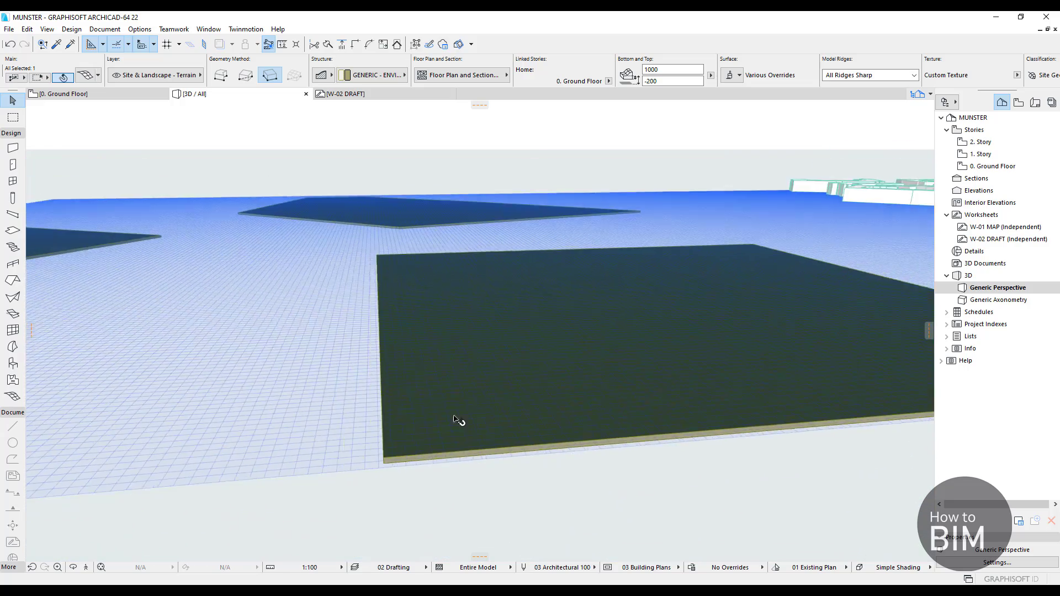
pyautogui.scroll(-5, 459, 421)
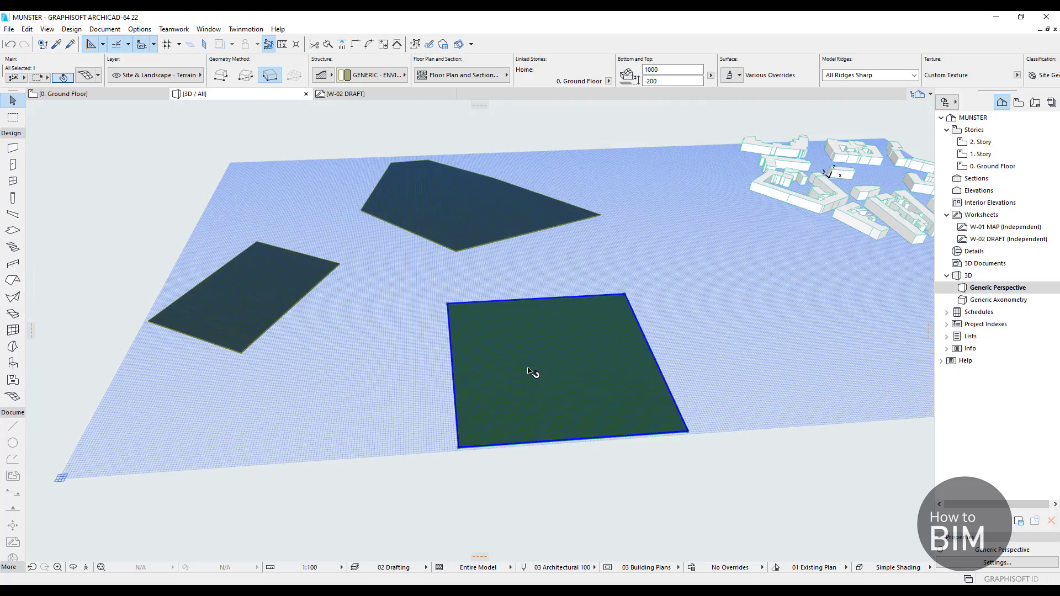
pyautogui.keyDown('shift'); pyautogui.moveTo(527, 371); pyautogui.dragTo(512, 396, button='middle'); pyautogui.keyUp('shift')
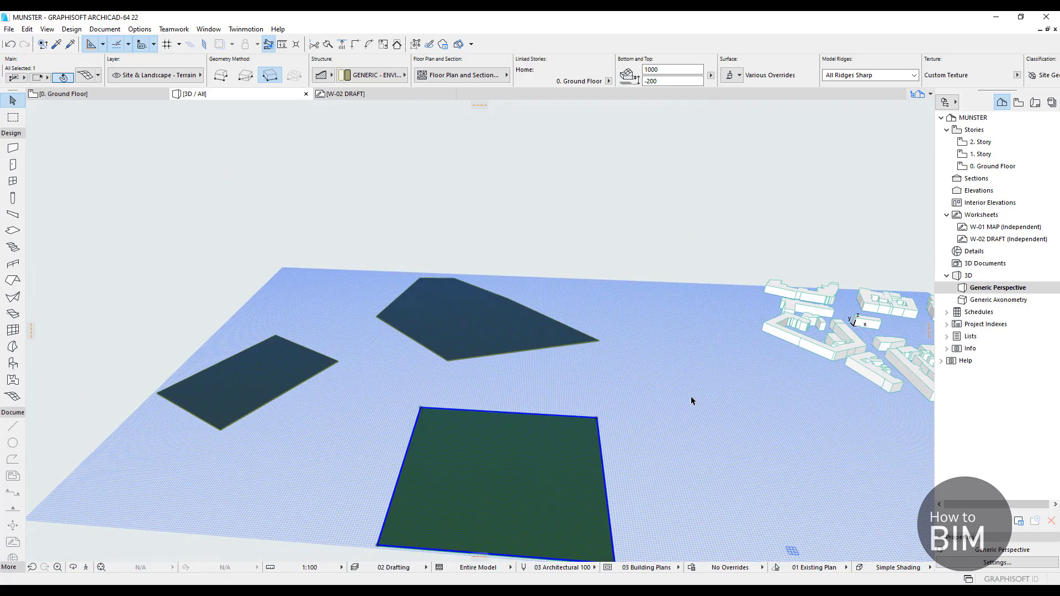
pyautogui.press('Escape')
# - On the Ground Floor plan, draw a roughly square slab with the rectangular geometry method in the empty area beside the polygonal mesh
pyautogui.click(107, 95)
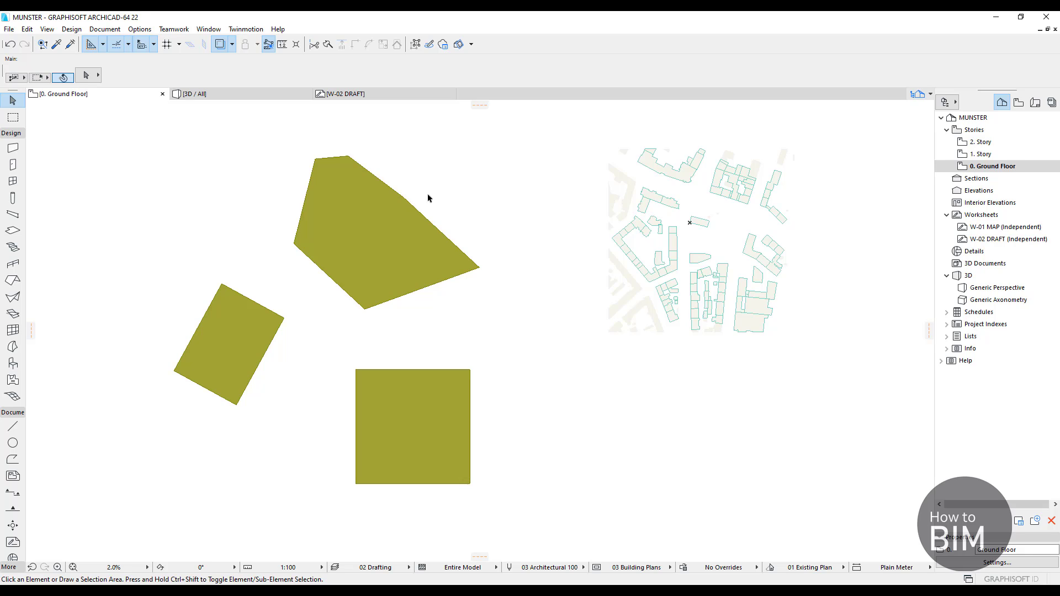
pyautogui.moveTo(359, 254); pyautogui.dragTo(488, 267, button='middle')
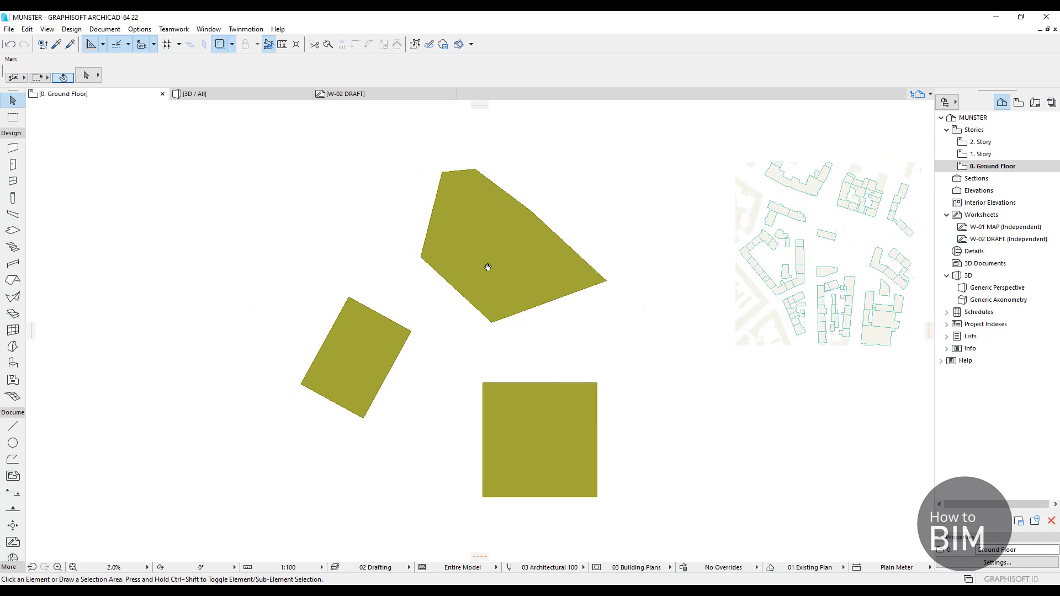
pyautogui.click(13, 230)
pyautogui.click(159, 157)
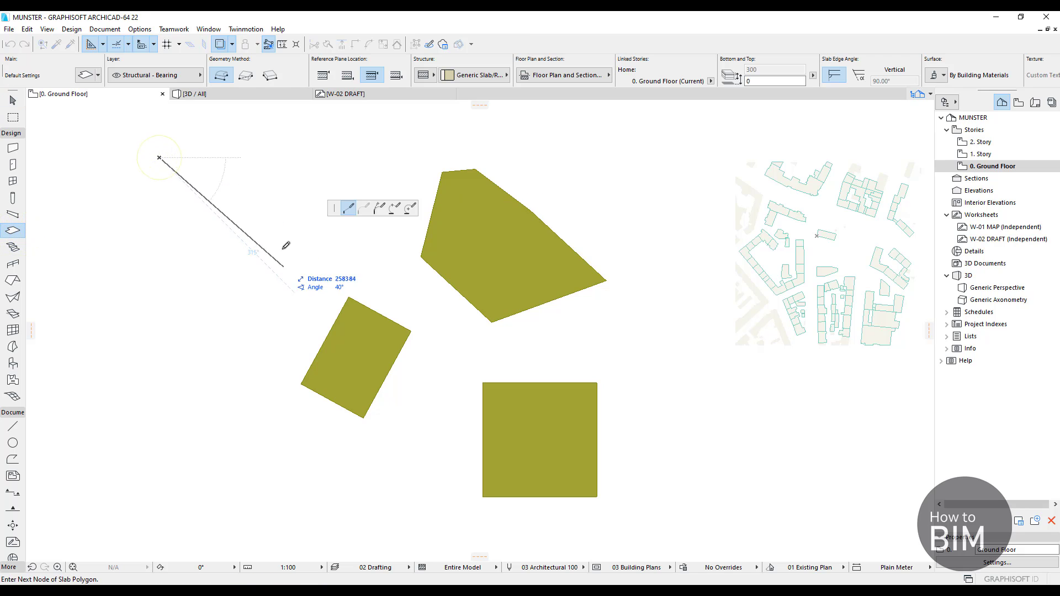
pyautogui.click(245, 75)
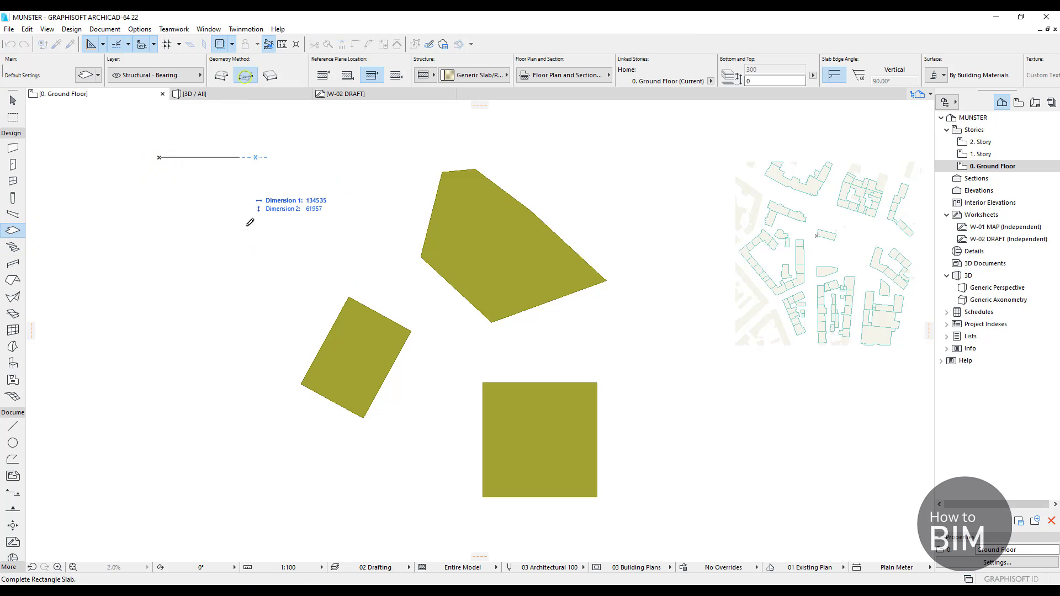
pyautogui.click(279, 271)
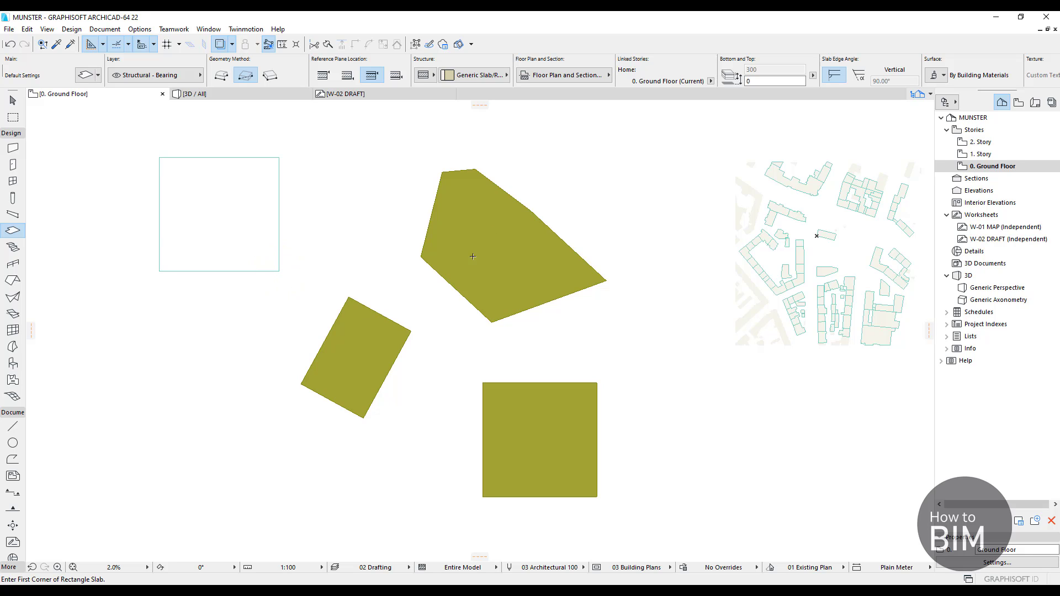
# - Delete the polygonal mesh and the rotated rectangular mesh, keeping the square mesh and the slab
pyautogui.moveTo(440, 410); pyautogui.dragTo(362, 220)
pyautogui.press('Delete')
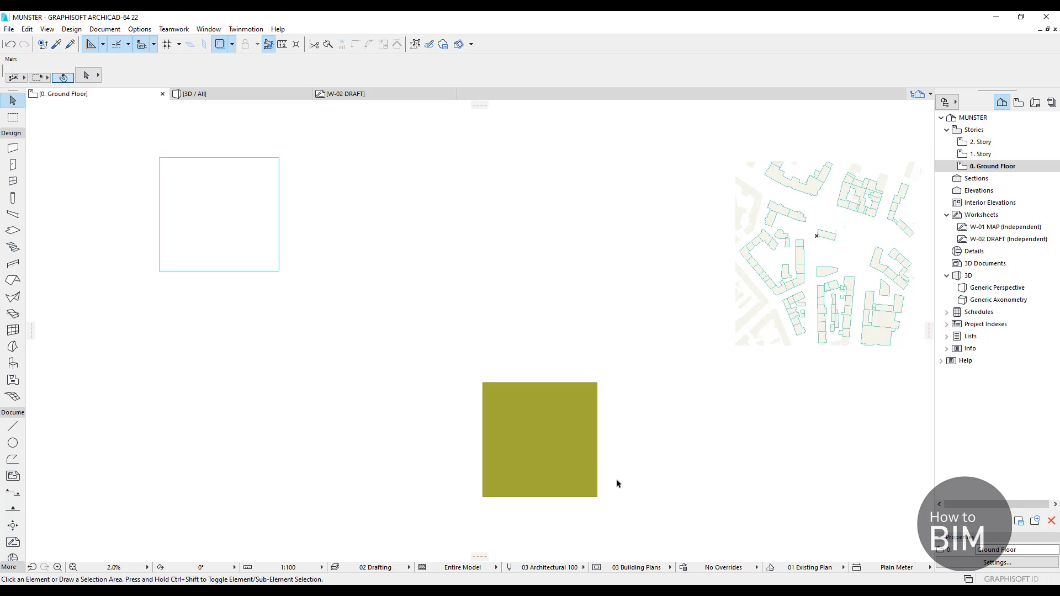
# - Move the square mesh up beside the slab so that the two sit side by side
pyautogui.click(562, 452)
pyautogui.click(562, 438)
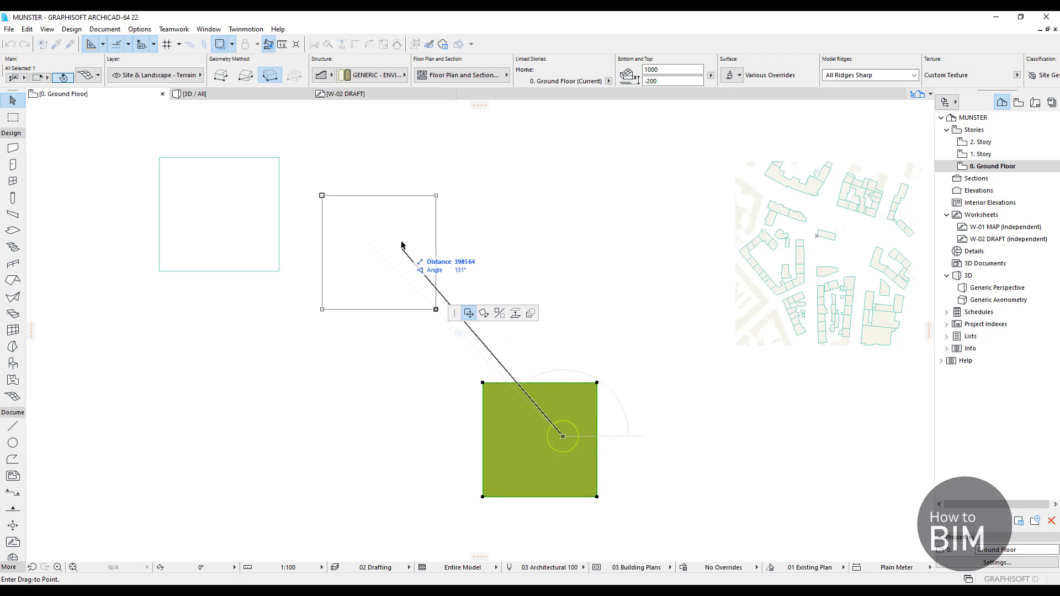
pyautogui.click(430, 211)
pyautogui.click(322, 321)
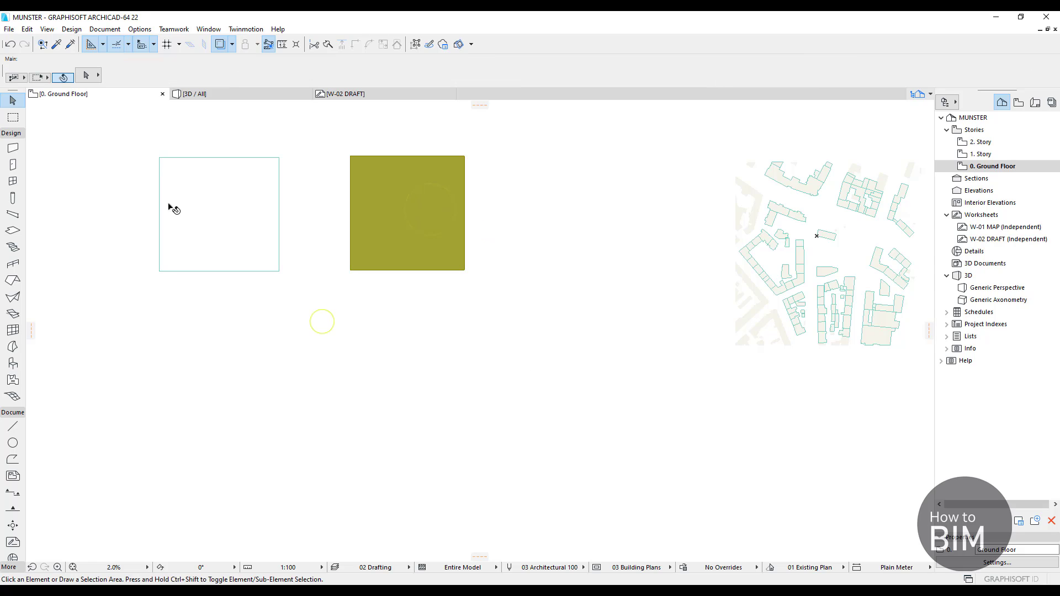
# - Draw a closed, wavy contour inside the slab outline with the Spline tool, following the slab's edges at a small distance
pyautogui.scroll(4, 175, 209)
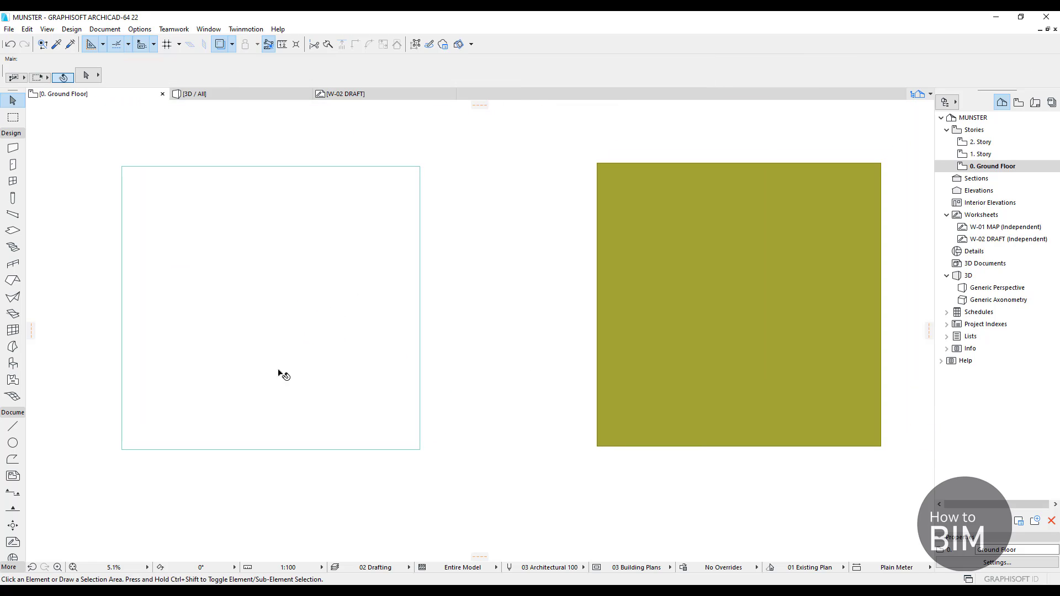
pyautogui.click(16, 413)
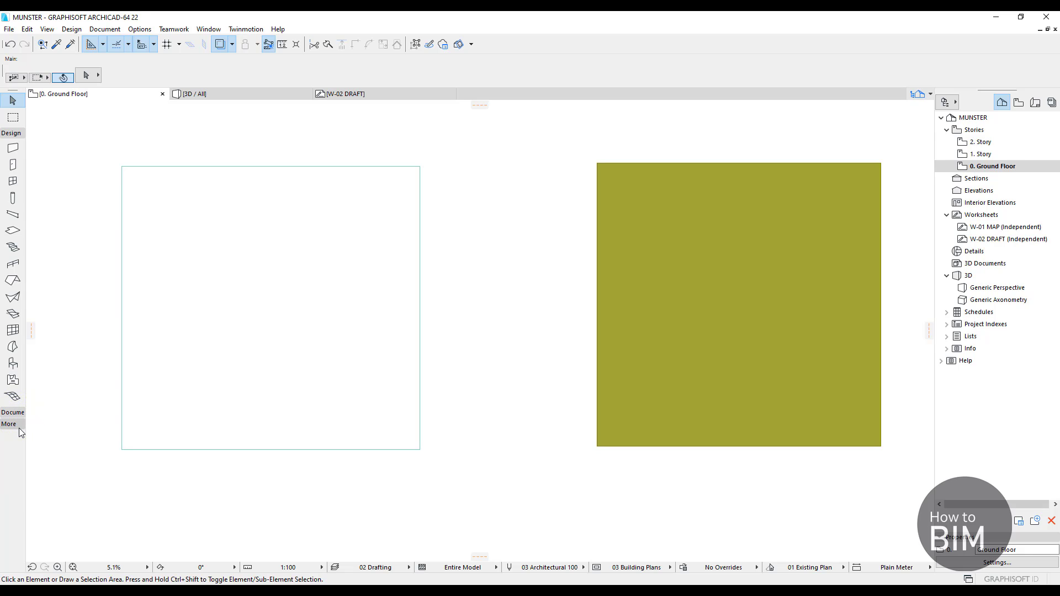
pyautogui.click(19, 426)
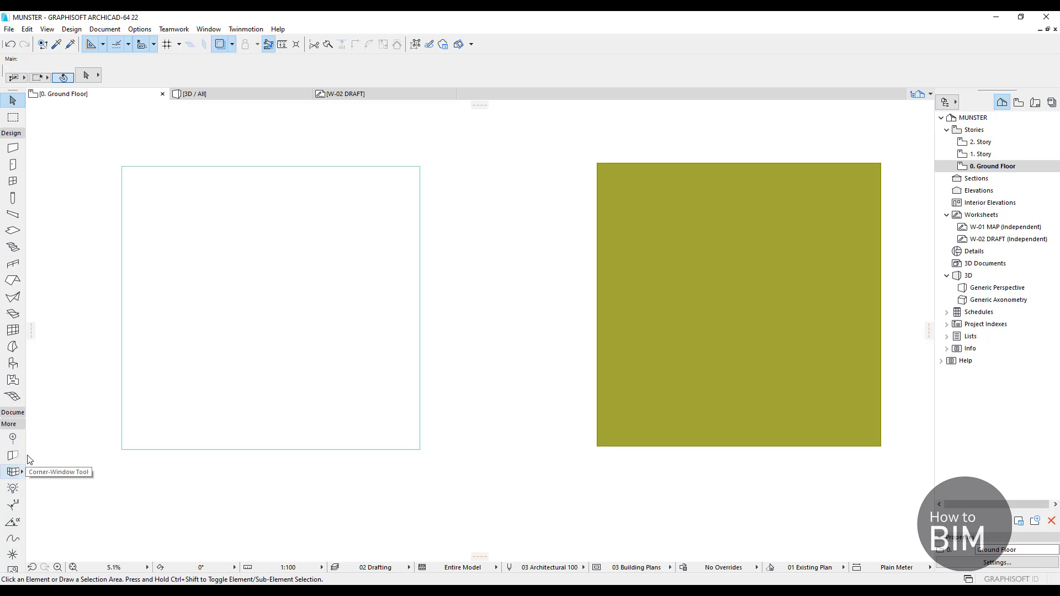
pyautogui.click(12, 539)
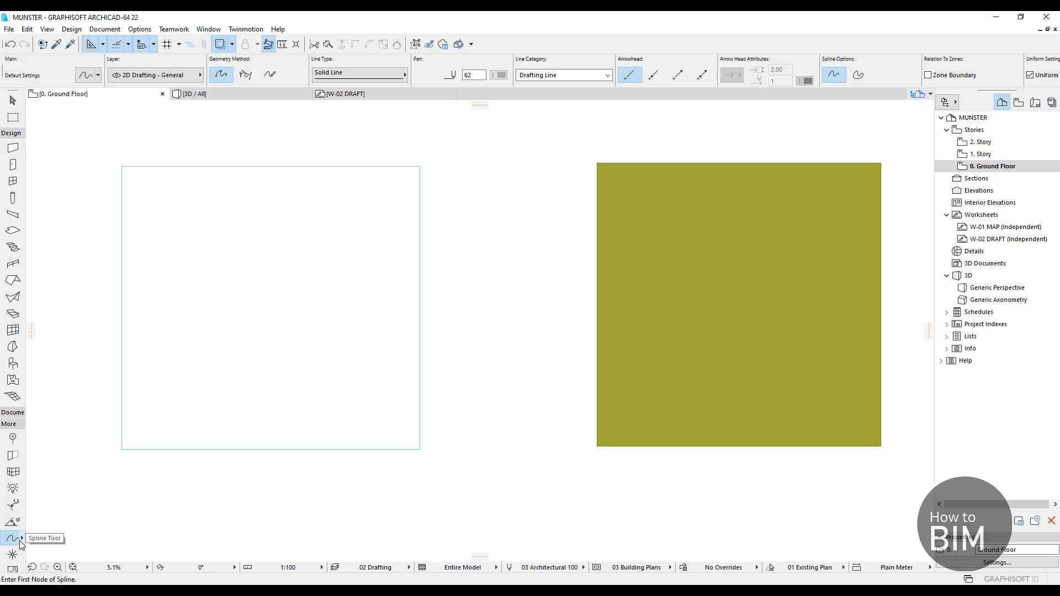
pyautogui.moveTo(362, 430); pyautogui.dragTo(396, 451, button='middle')
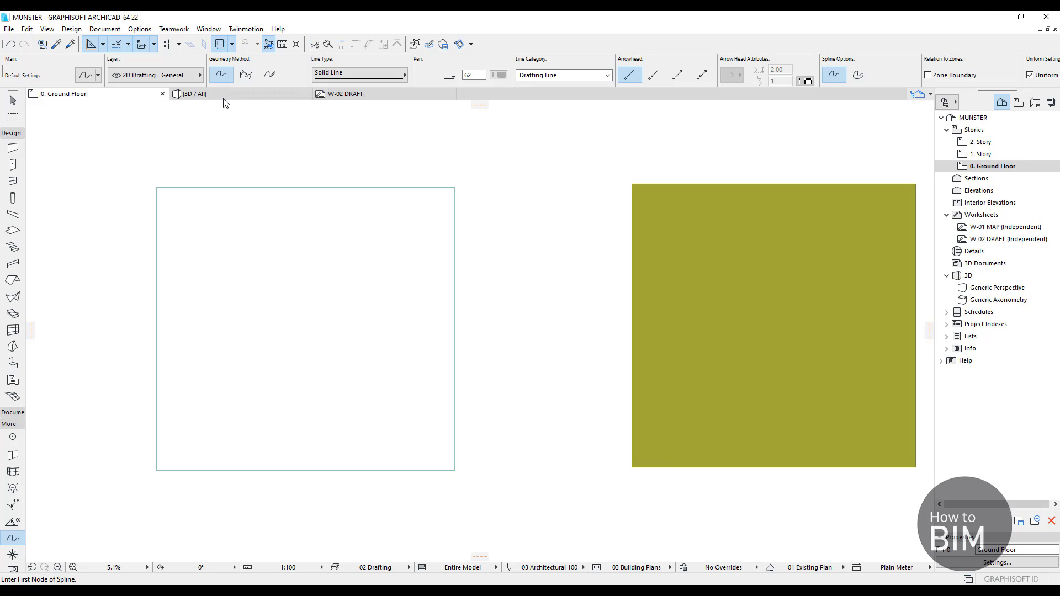
pyautogui.click(259, 219)
pyautogui.click(193, 249)
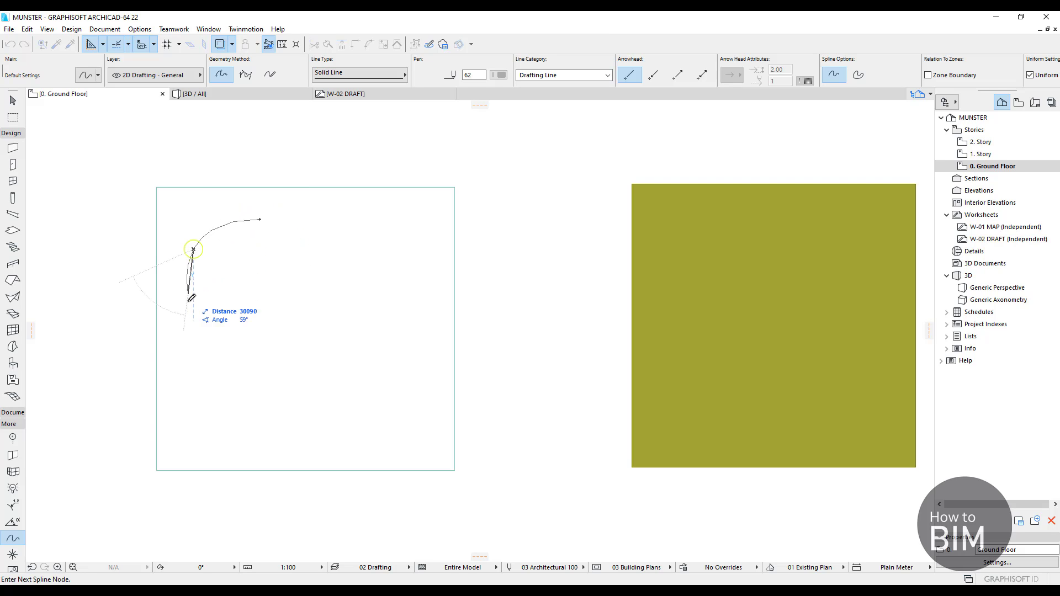
pyautogui.click(187, 341)
pyautogui.click(196, 414)
pyautogui.click(177, 453)
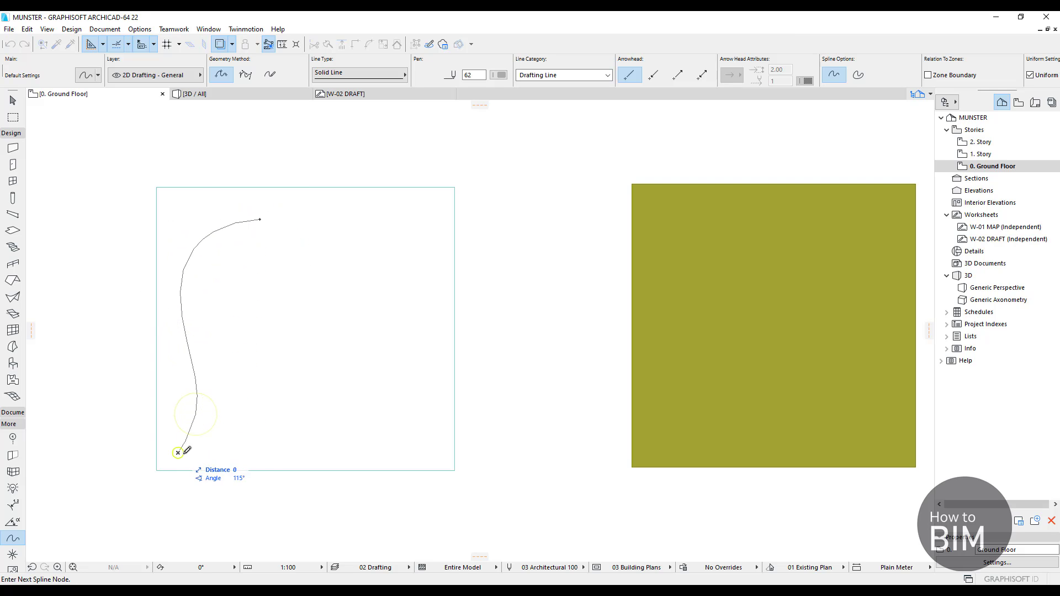
pyautogui.click(235, 434)
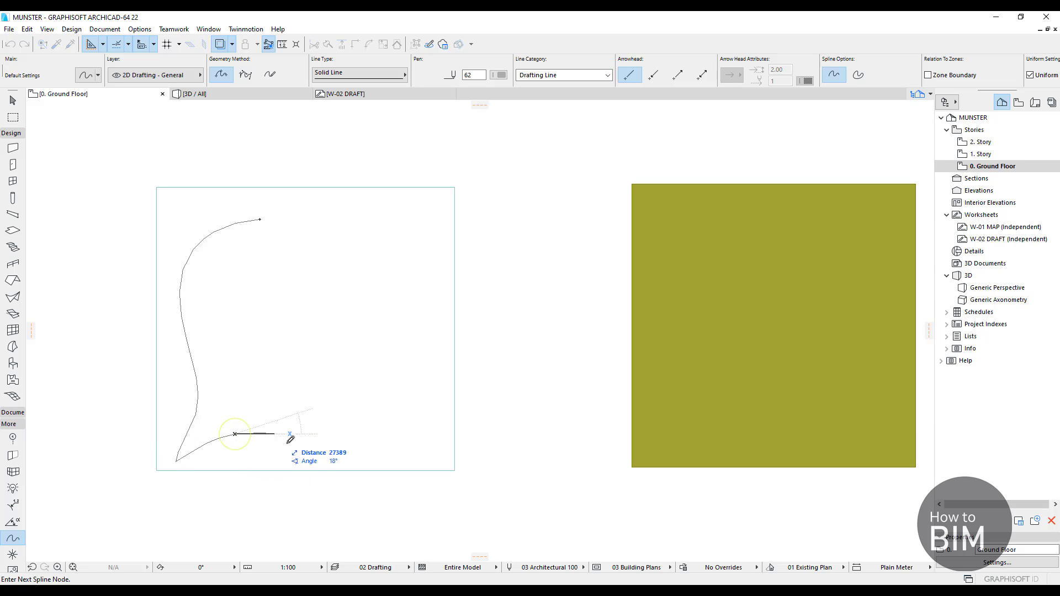
pyautogui.click(298, 445)
pyautogui.click(389, 448)
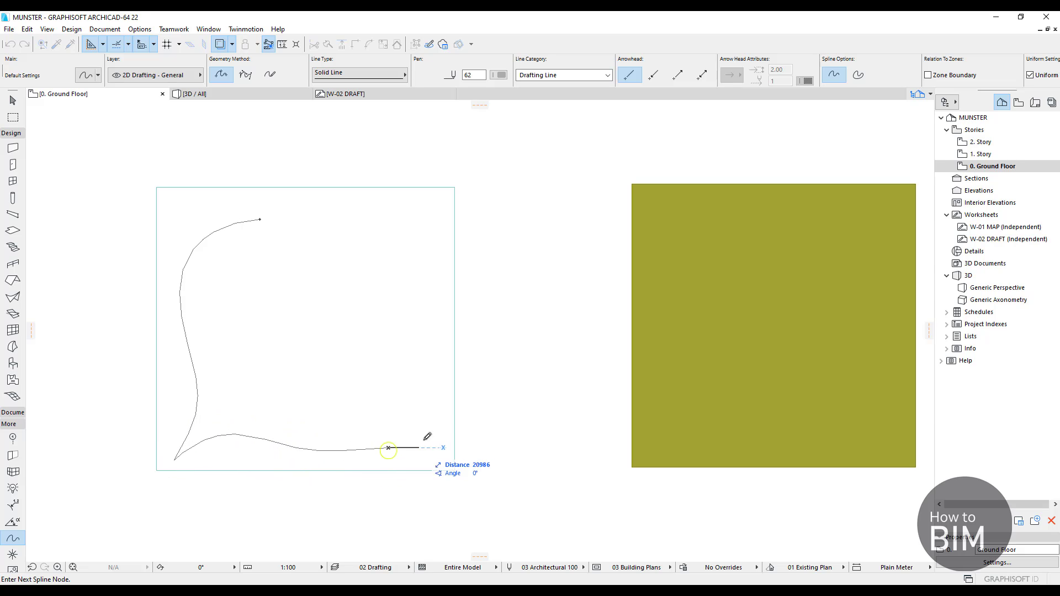
pyautogui.click(422, 400)
pyautogui.click(407, 325)
pyautogui.click(389, 282)
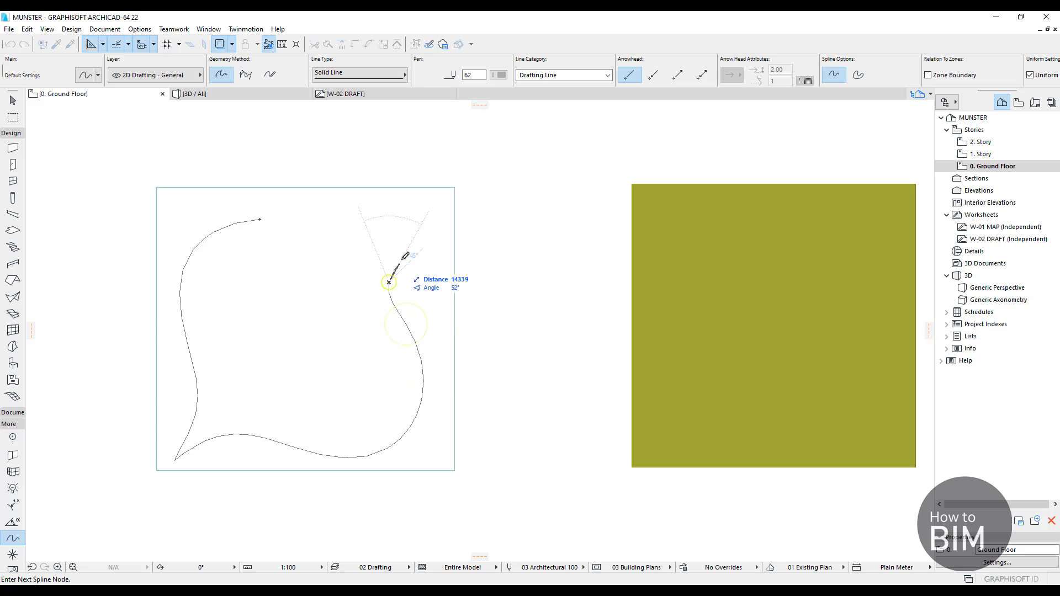
pyautogui.click(407, 247)
pyautogui.click(371, 211)
pyautogui.click(288, 221)
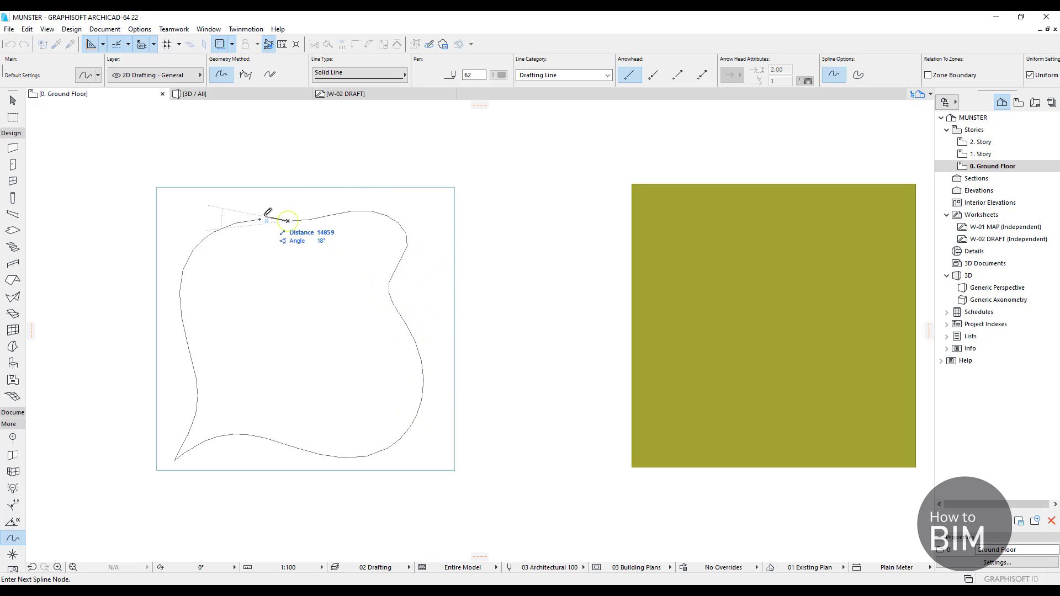
pyautogui.click(259, 218)
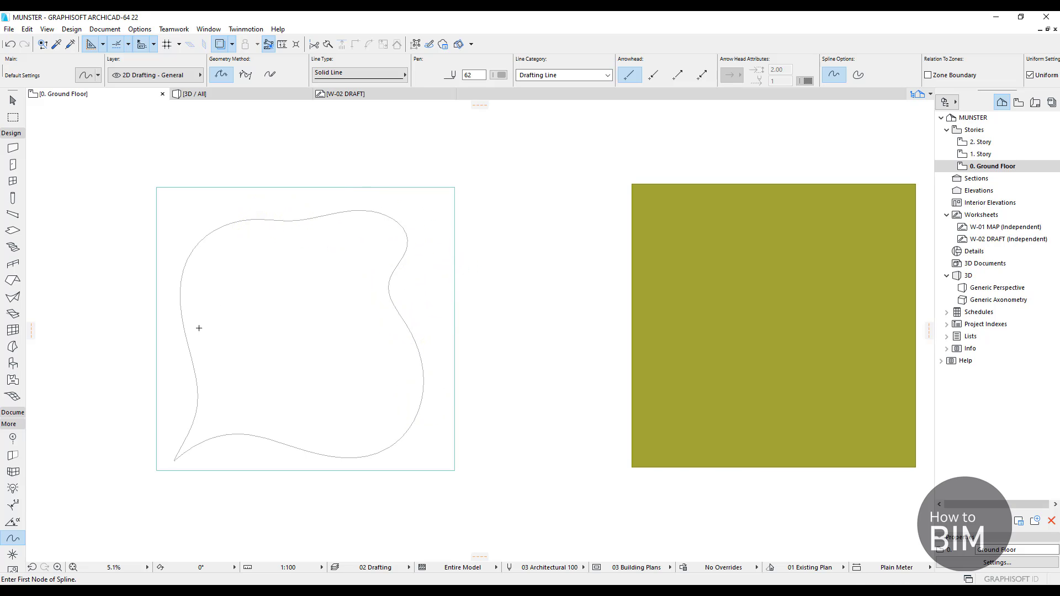
# - Smooth the outer spline's lower-left corner by moving its two nodes there, rounding off the sharp tip
pyautogui.keyDown('shift'); pyautogui.click(186, 341); pyautogui.keyUp('shift')
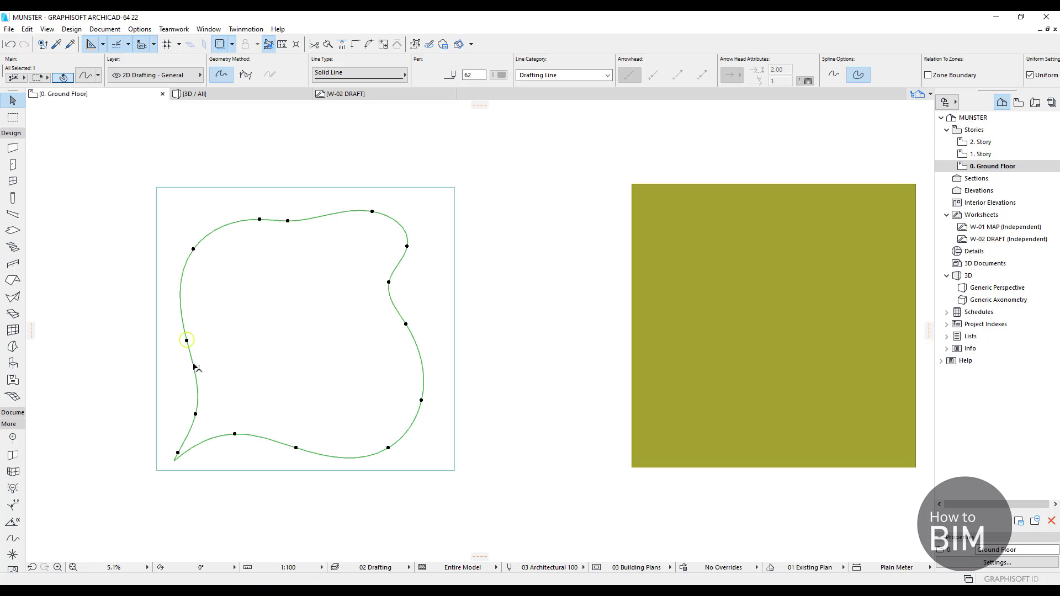
pyautogui.click(196, 414)
pyautogui.click(183, 387)
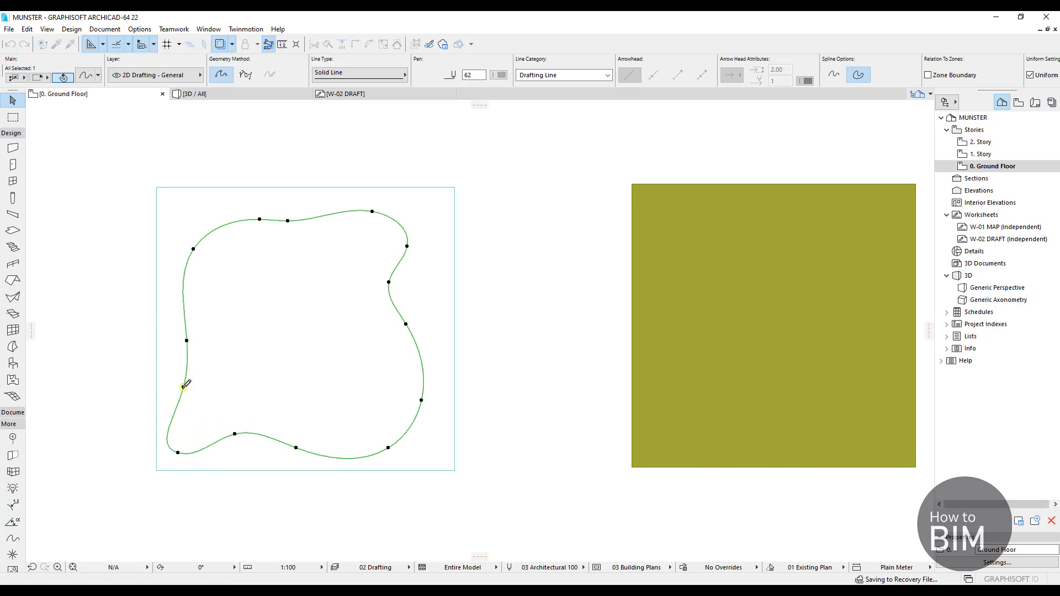
pyautogui.click(177, 453)
pyautogui.click(183, 432)
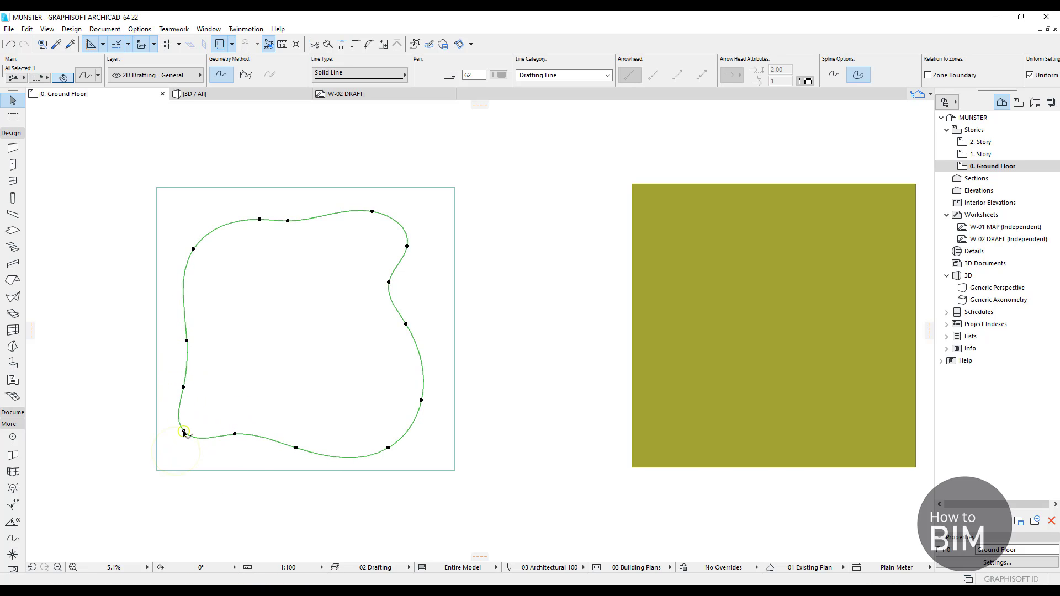
pyautogui.click(52, 299)
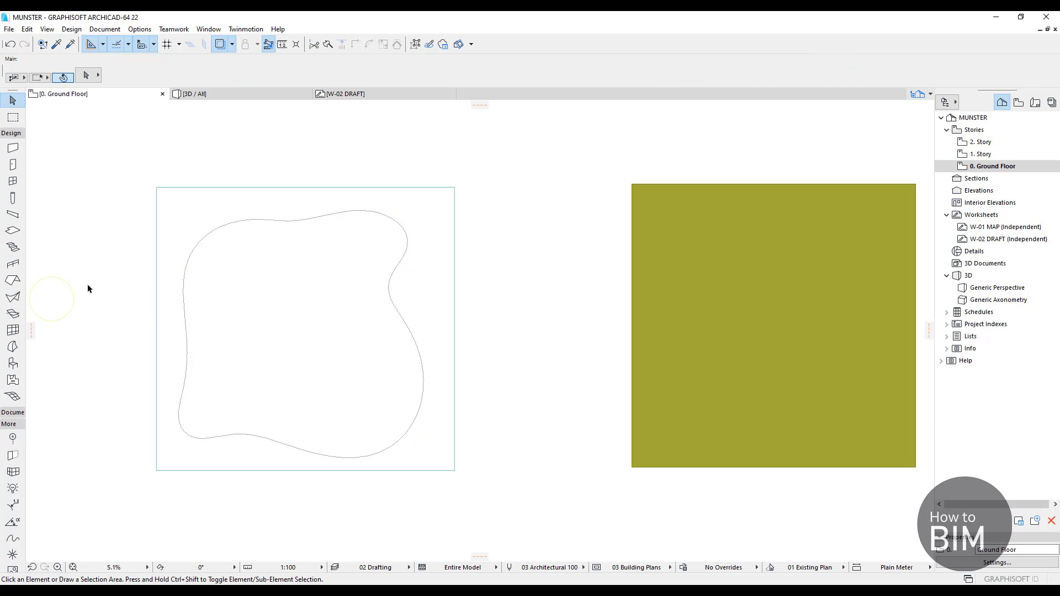
pyautogui.click(183, 270)
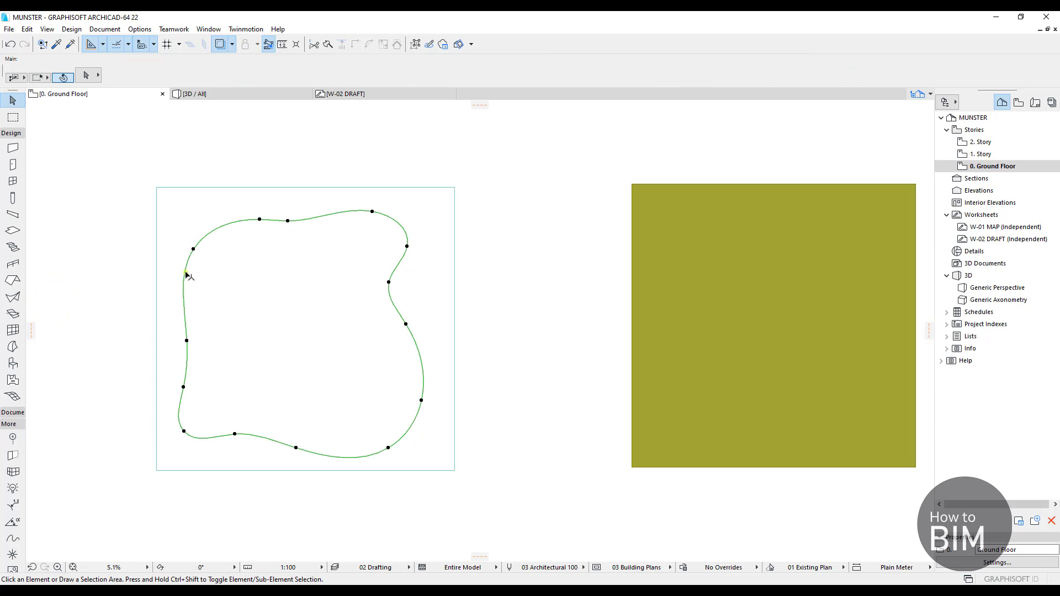
pyautogui.click(133, 301)
# - Draw a second closed spline inside the outer one, roughly following its shape as the next contour line
pyautogui.click(12, 538)
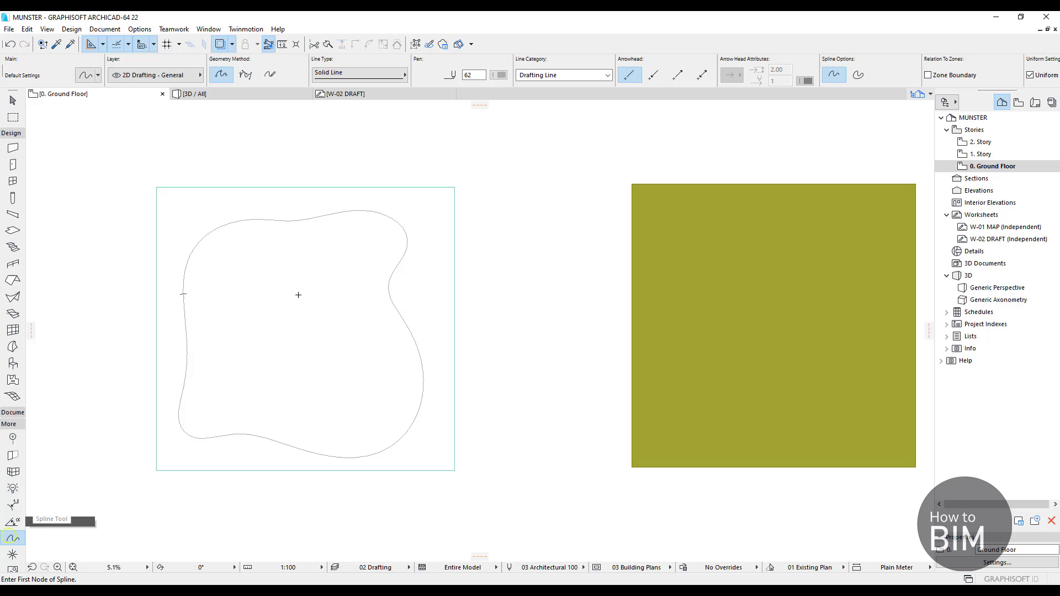
pyautogui.click(249, 253)
pyautogui.click(209, 277)
pyautogui.click(205, 318)
pyautogui.click(202, 412)
pyautogui.click(243, 406)
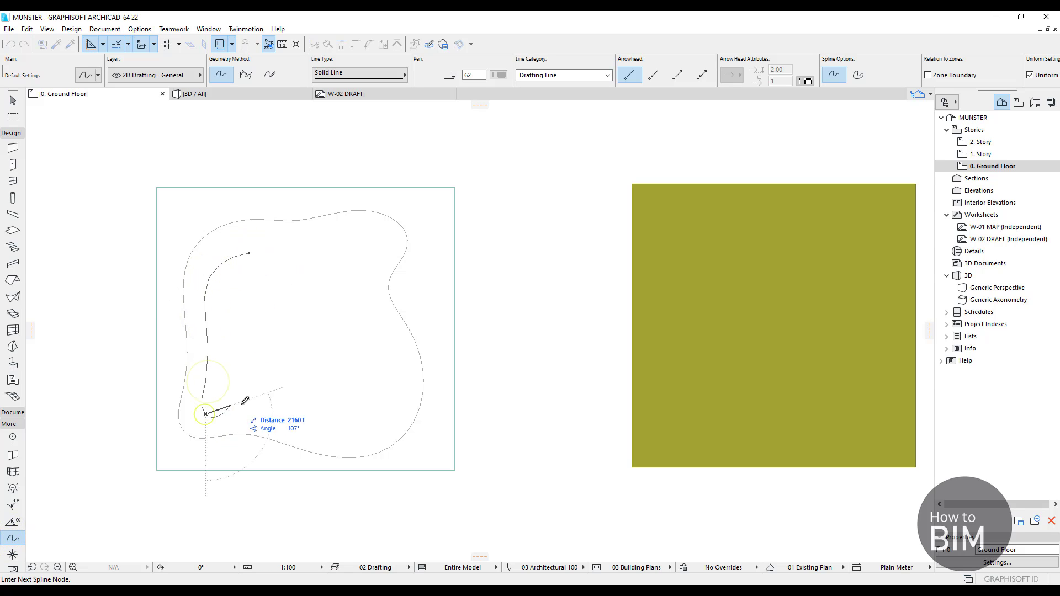
pyautogui.click(304, 425)
pyautogui.click(353, 444)
pyautogui.click(386, 423)
pyautogui.click(390, 366)
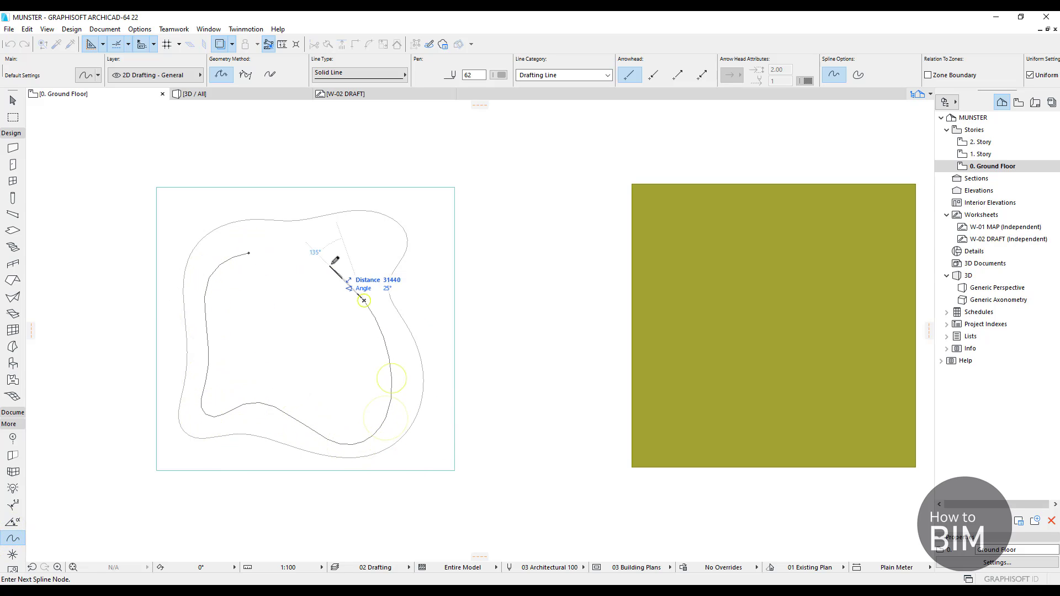
pyautogui.click(332, 266)
pyautogui.click(359, 241)
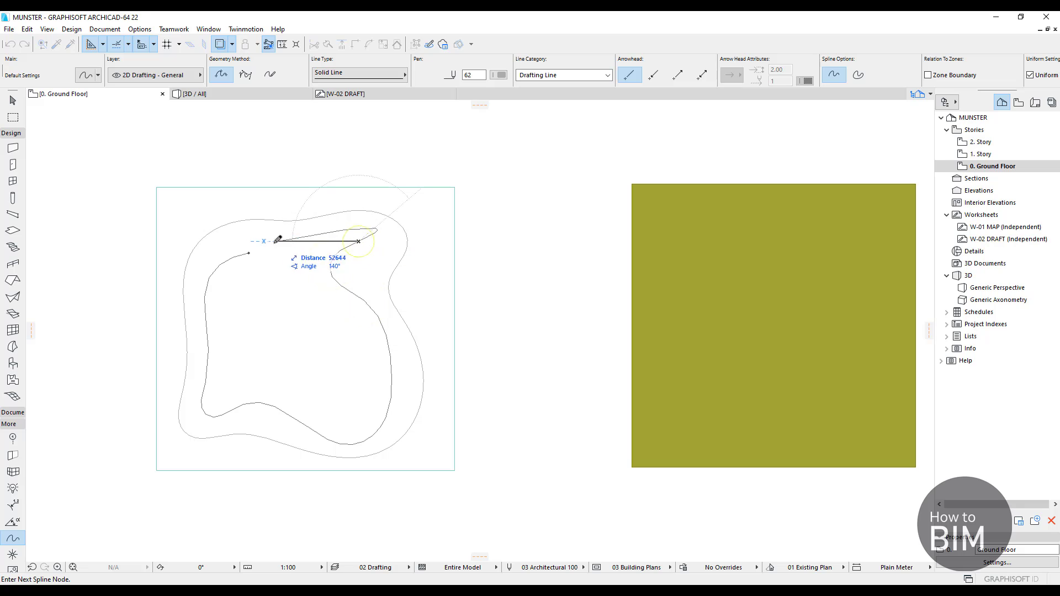
pyautogui.click(249, 253)
pyautogui.press('Escape')
# - Reshape the middle spline's upper-right corner by moving its two nodes there into a smooth, rounded curve
pyautogui.click(359, 241)
pyautogui.click(359, 241)
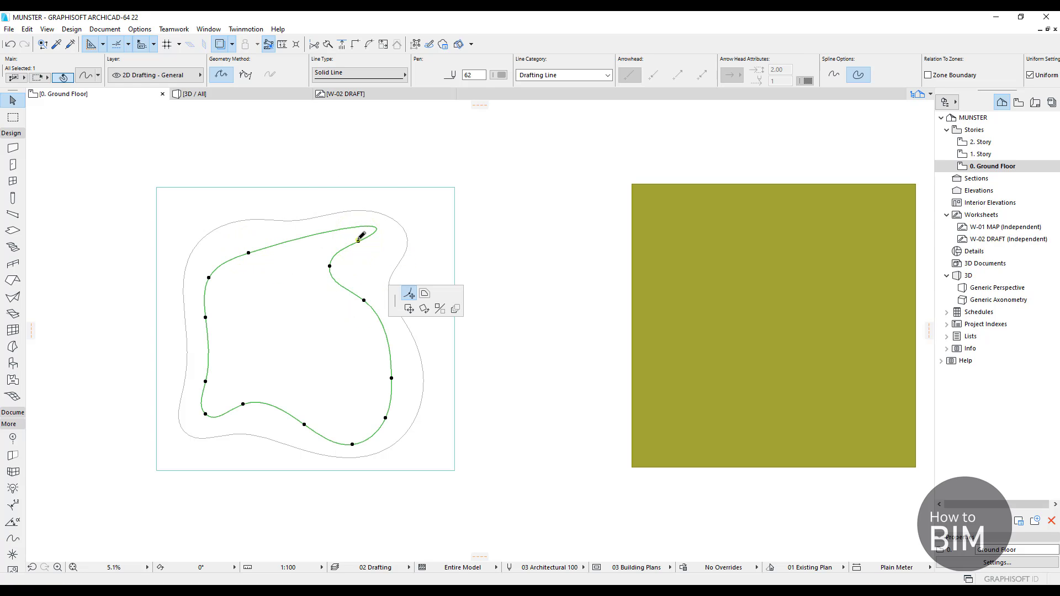
pyautogui.click(325, 244)
pyautogui.click(330, 266)
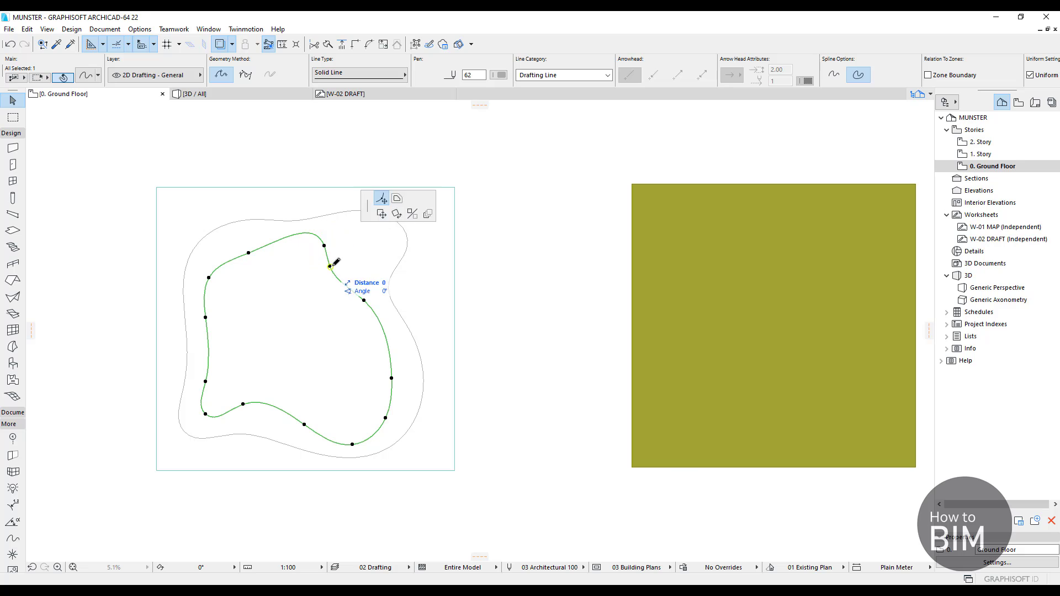
pyautogui.click(350, 264)
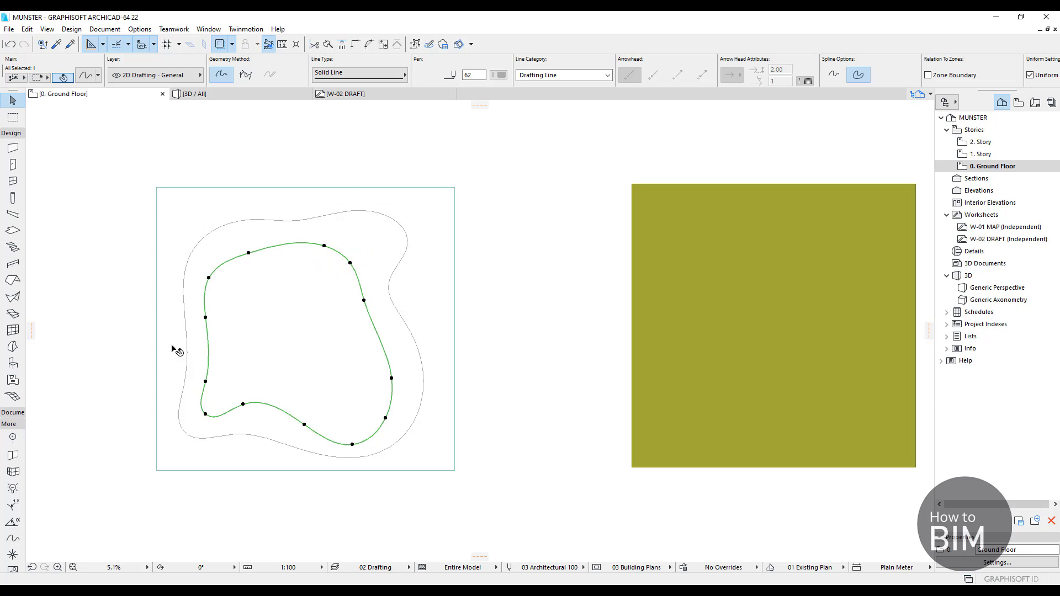
pyautogui.click(117, 319)
# - Draw a third, smaller closed spline inside the middle one as the innermost contour line
pyautogui.press('s')
pyautogui.click(249, 292)
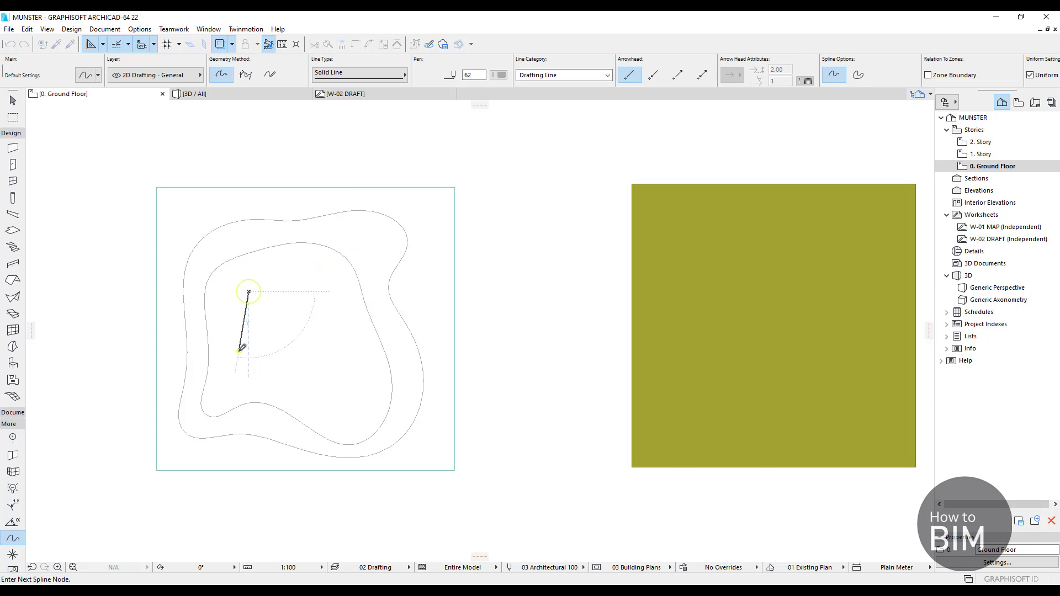
pyautogui.click(228, 371)
pyautogui.click(293, 369)
pyautogui.click(322, 393)
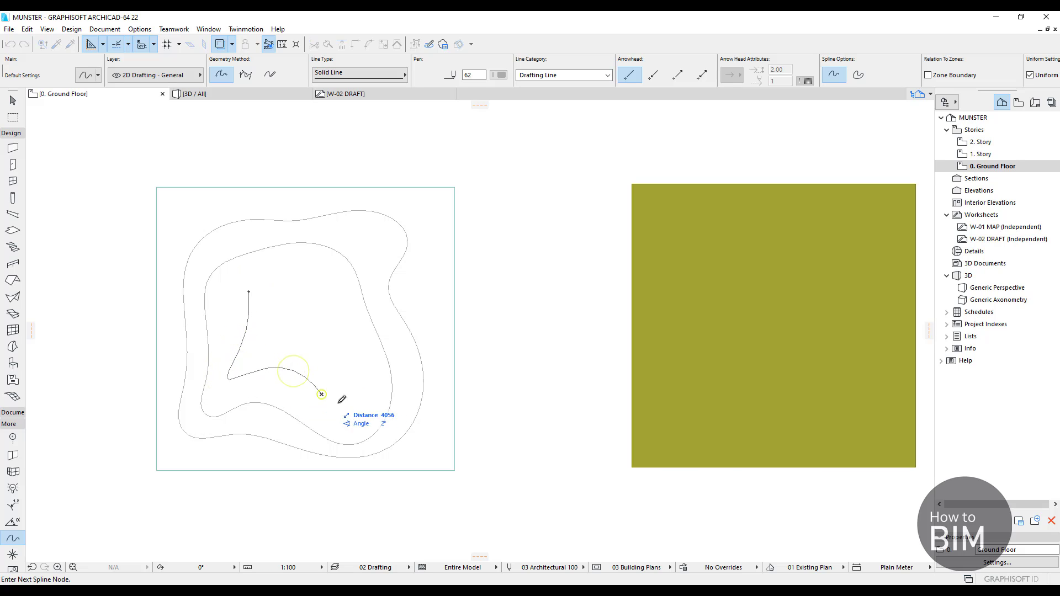
pyautogui.click(348, 389)
pyautogui.click(347, 361)
pyautogui.click(317, 289)
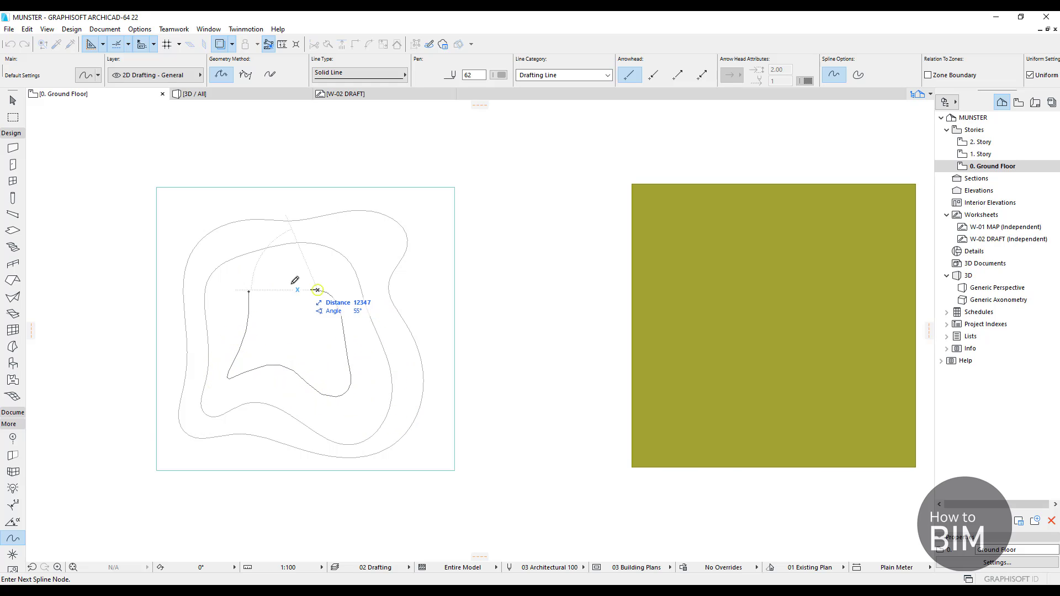
pyautogui.click(248, 291)
pyautogui.press('Escape')
# - Smooth the innermost spline's left side and lower-left corner by moving the two nodes there
pyautogui.click(241, 343)
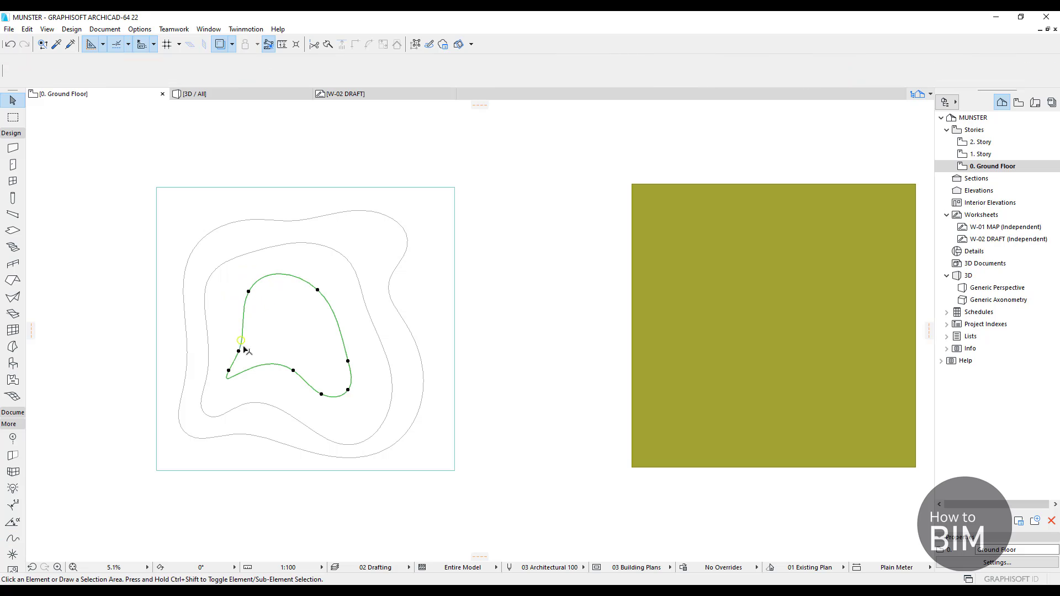
pyautogui.click(238, 351)
pyautogui.click(238, 335)
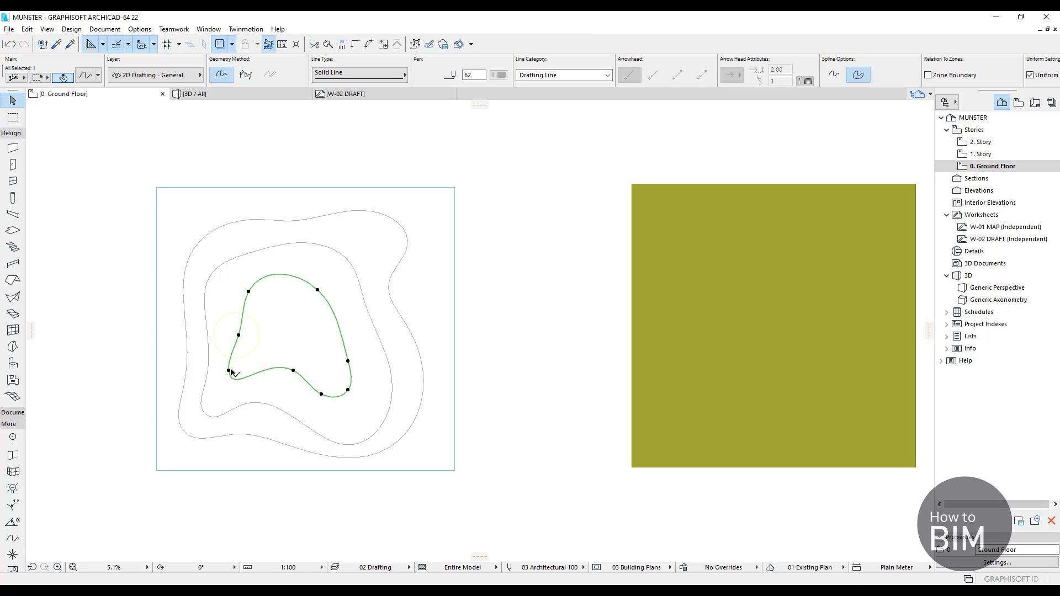
pyautogui.click(228, 370)
pyautogui.click(238, 380)
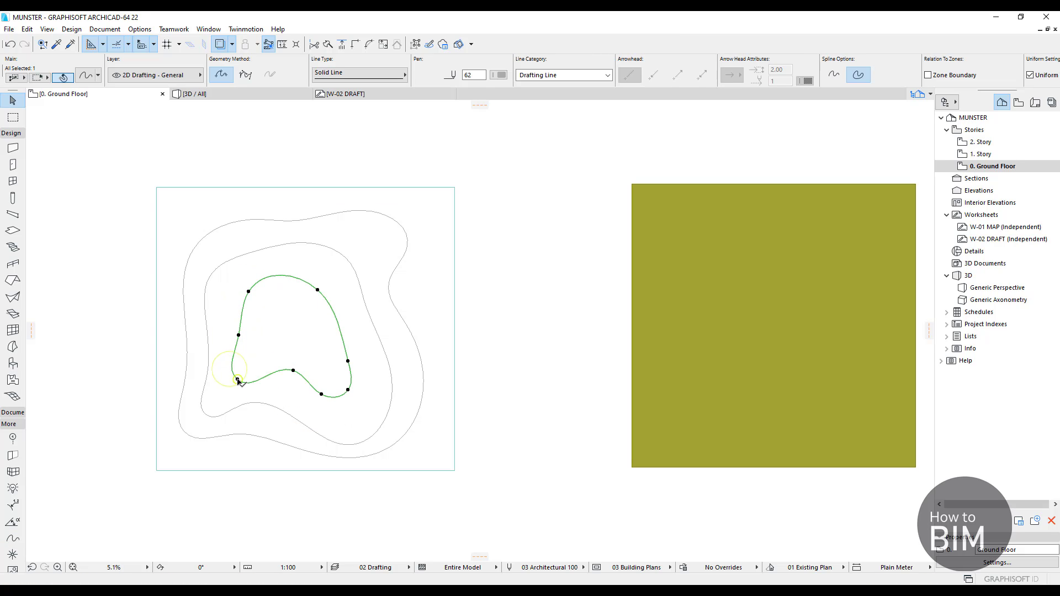
pyautogui.click(92, 302)
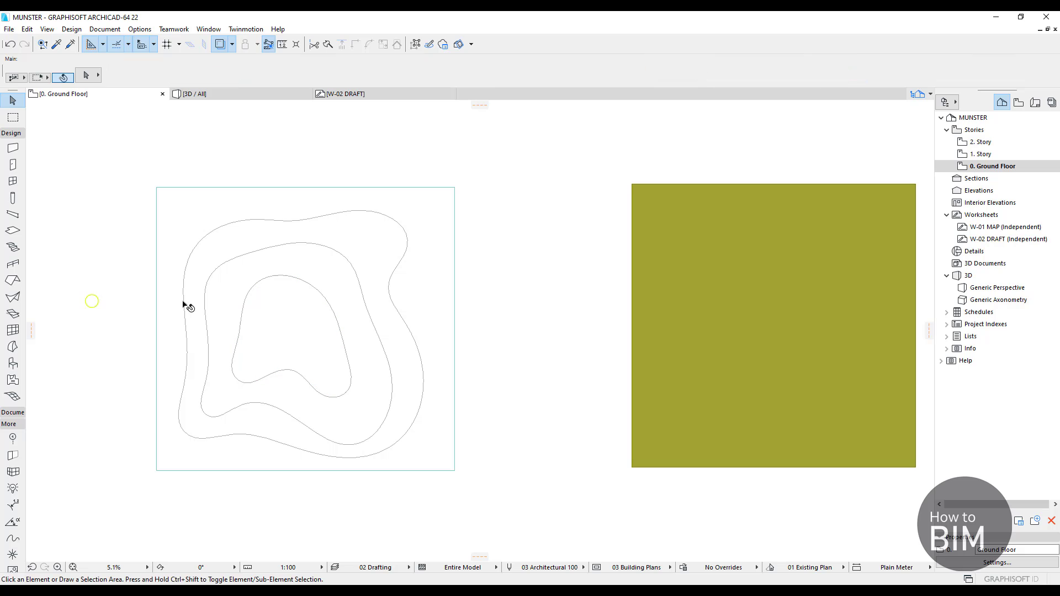
# - Copy the three contour splines from the slab horizontally onto the mesh, at a distance of about 306600 and an angle of 0°
pyautogui.click(269, 282)
pyautogui.keyDown('shift'); pyautogui.click(269, 253); pyautogui.keyUp('shift')
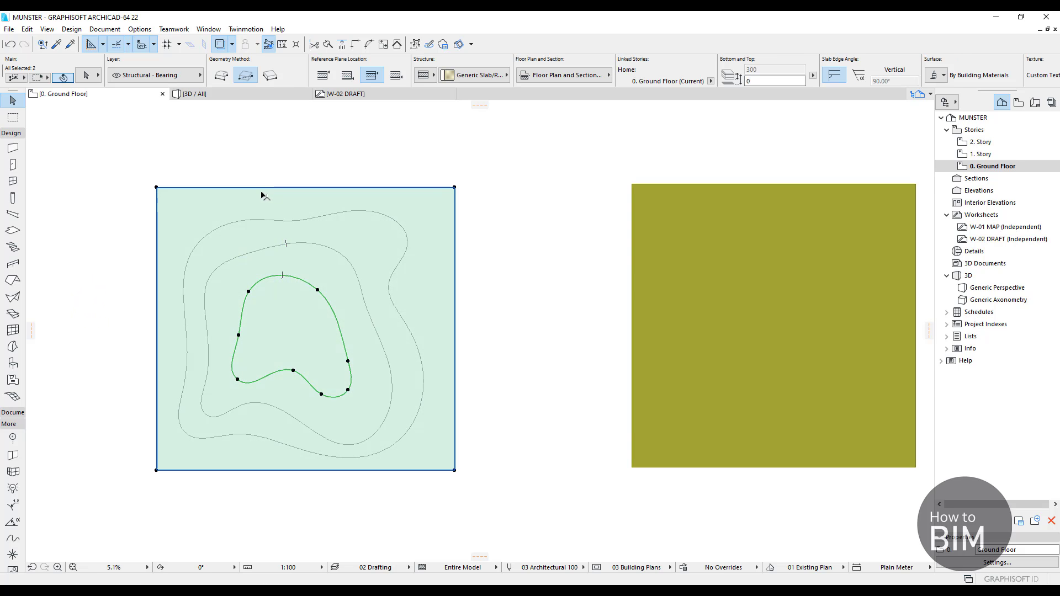
pyautogui.keyDown('shift'); pyautogui.click(261, 189); pyautogui.keyUp('shift')
pyautogui.keyDown('shift'); pyautogui.click(256, 249); pyautogui.keyUp('shift')
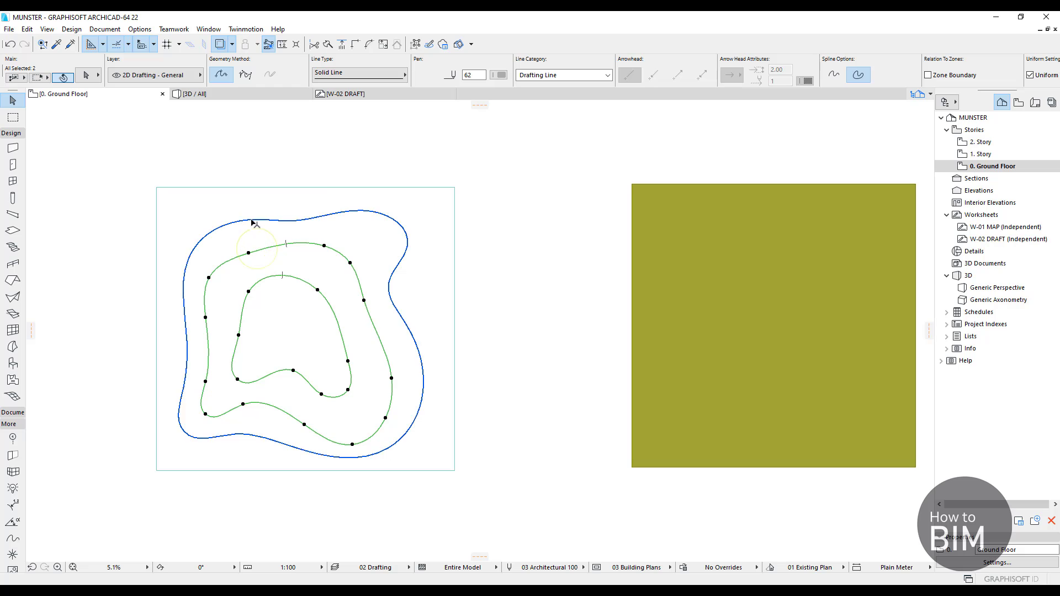
pyautogui.keyDown('shift'); pyautogui.click(253, 221); pyautogui.keyUp('shift')
pyautogui.moveTo(250, 221); pyautogui.dragTo(555, 234)
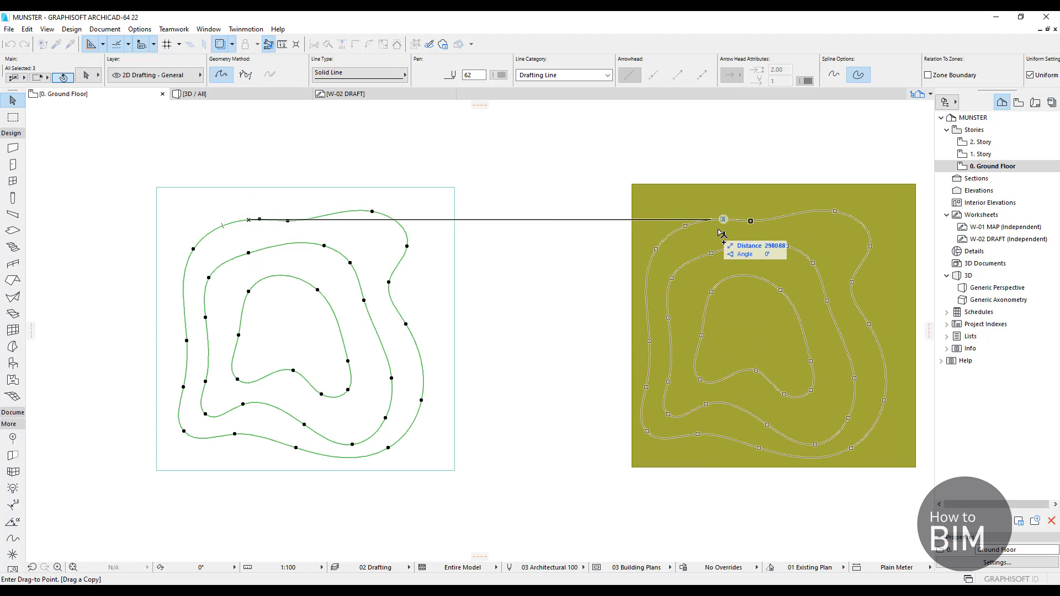
pyautogui.moveTo(722, 233); pyautogui.dragTo(613, 224, button='middle')
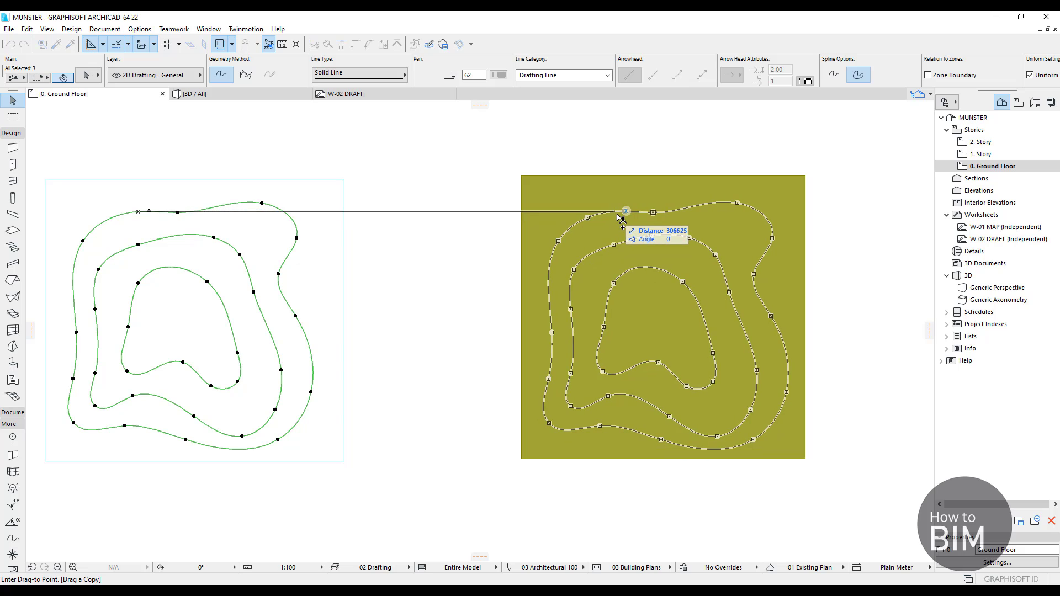
pyautogui.click(614, 211)
pyautogui.click(440, 229)
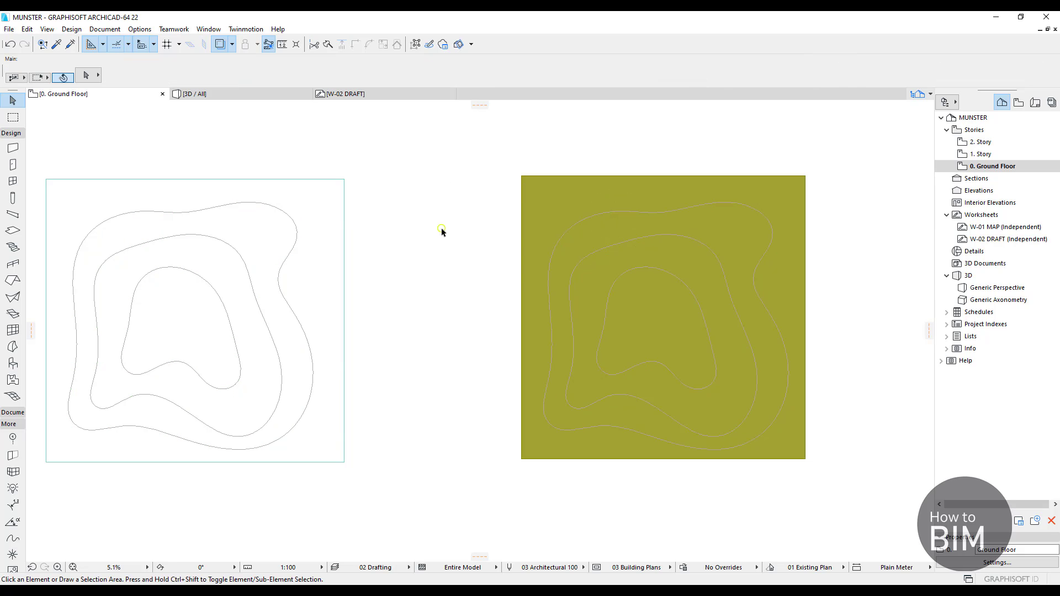
# - Examine the flat slab and the mesh side by side in the 3D view
pyautogui.scroll(-4, 473, 270)
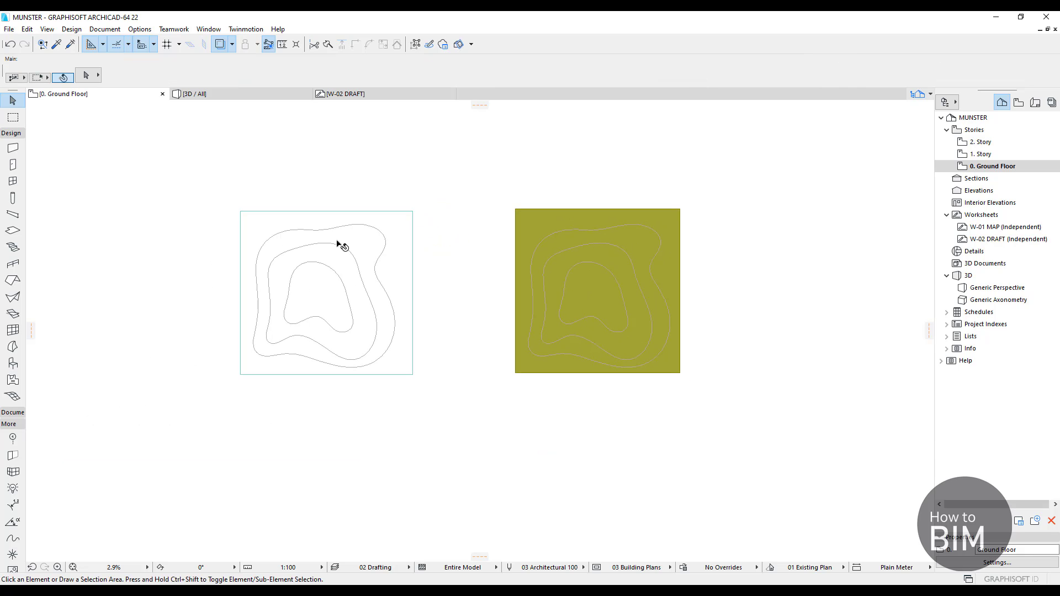
pyautogui.scroll(3, 386, 272)
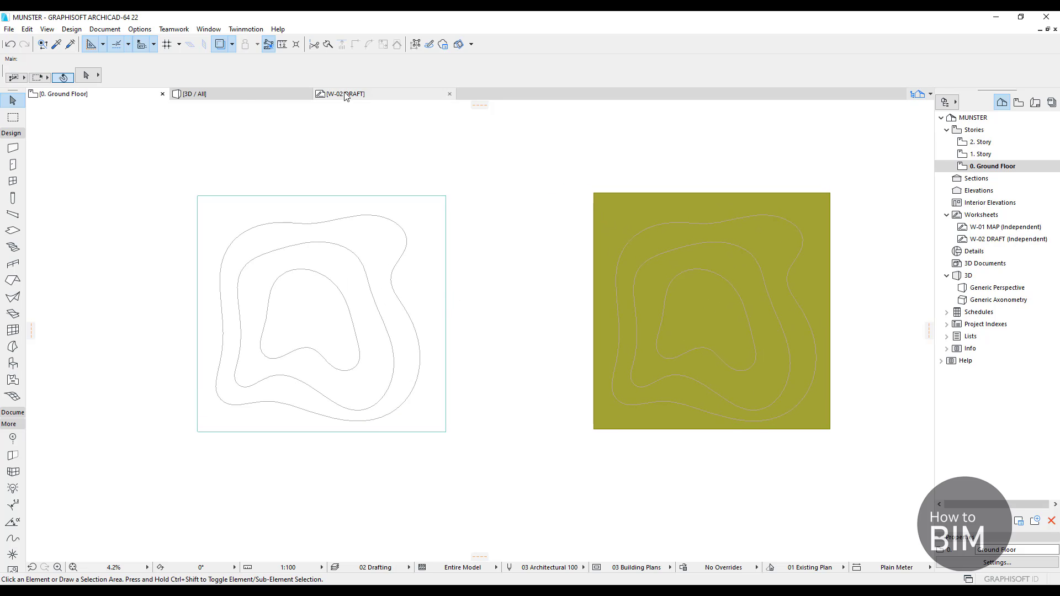
pyautogui.click(301, 94)
pyautogui.scroll(6, 332, 357)
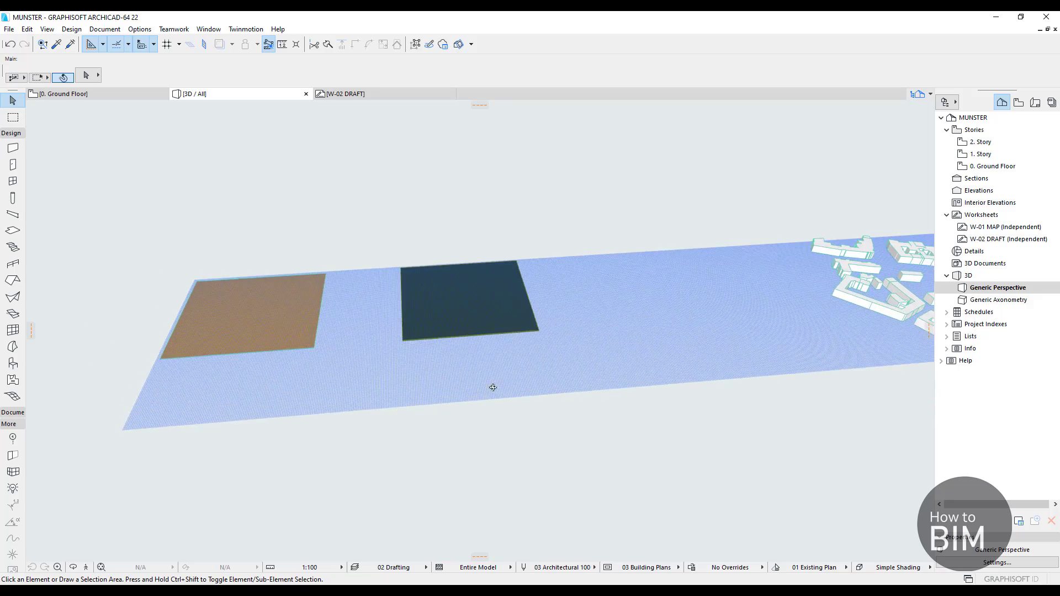
pyautogui.click(283, 358)
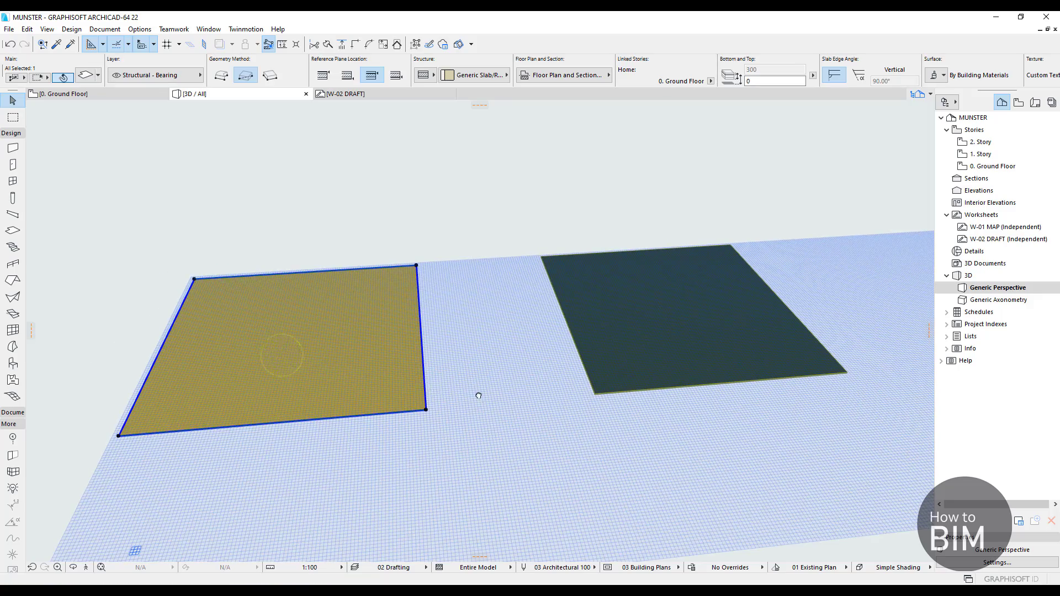
pyautogui.keyDown('shift'); pyautogui.moveTo(478, 395); pyautogui.dragTo(554, 336, button='middle'); pyautogui.keyUp('shift')
pyautogui.click(609, 385)
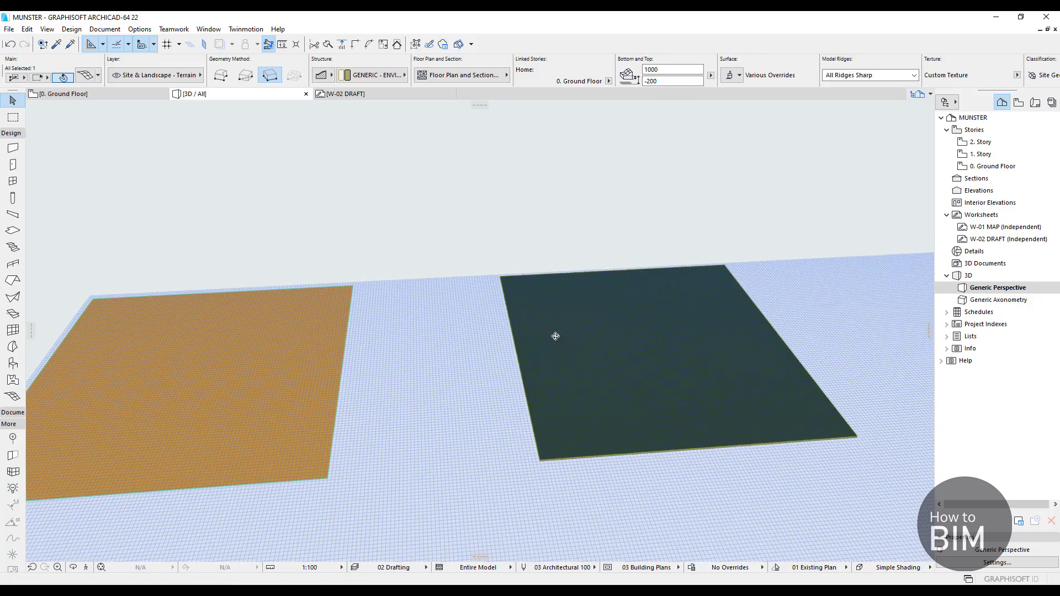
pyautogui.scroll(-2, 436, 289)
pyautogui.click(473, 265)
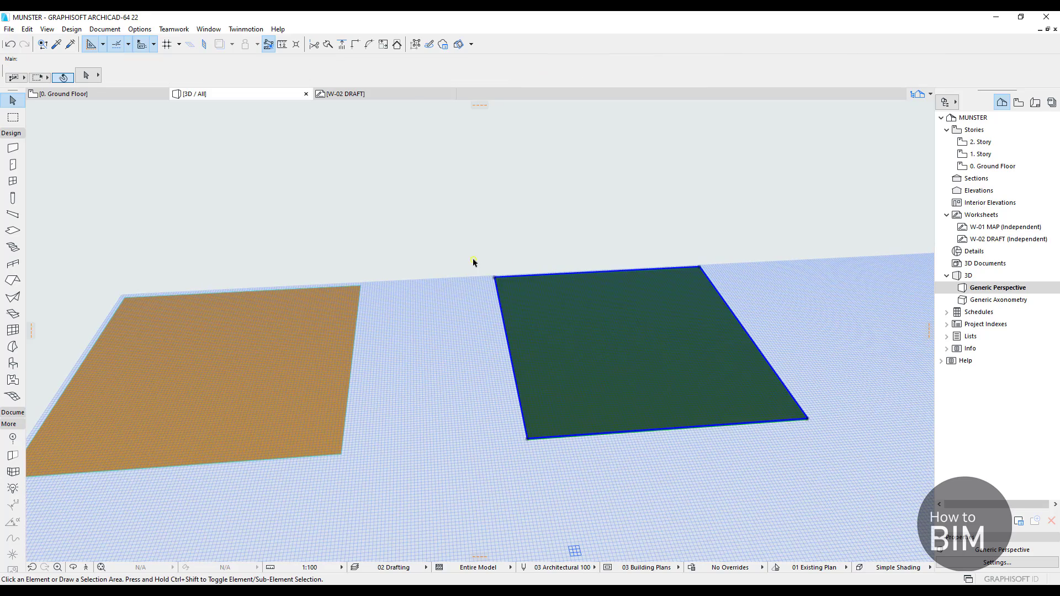
pyautogui.keyDown('shift'); pyautogui.moveTo(449, 359); pyautogui.dragTo(274, 193, button='middle'); pyautogui.keyUp('shift')
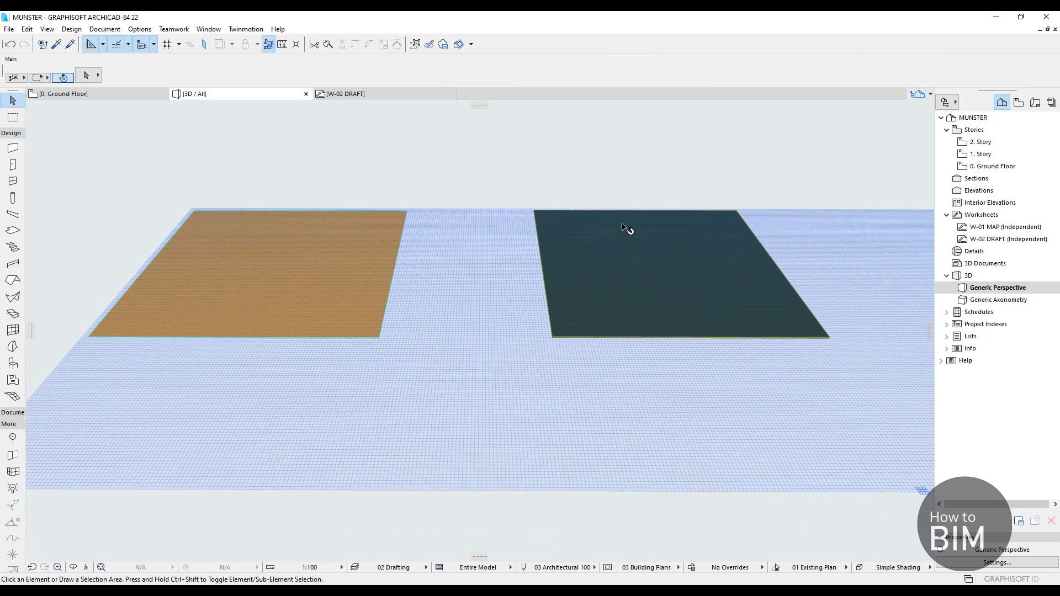
# - On the ground floor plan, add new points to the mesh along its outer contour spline, using Fit to User Ridges
pyautogui.click(86, 93)
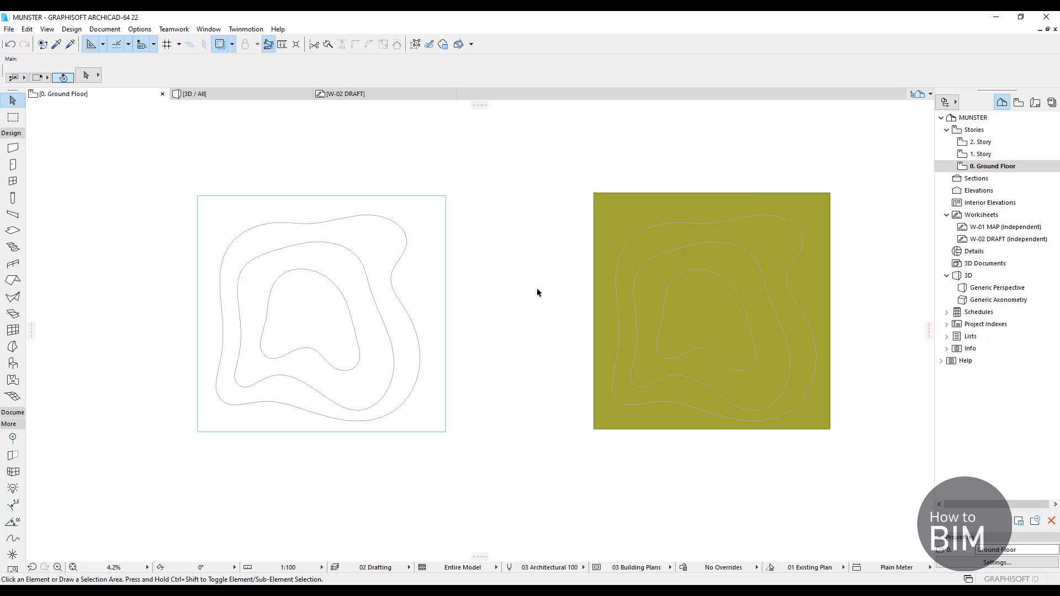
pyautogui.moveTo(537, 292)
pyautogui.mouseDown(button='middle')
pyautogui.moveTo(427, 280)
pyautogui.moveTo(497, 256)
pyautogui.moveTo(456, 260)
pyautogui.mouseUp(button='middle')
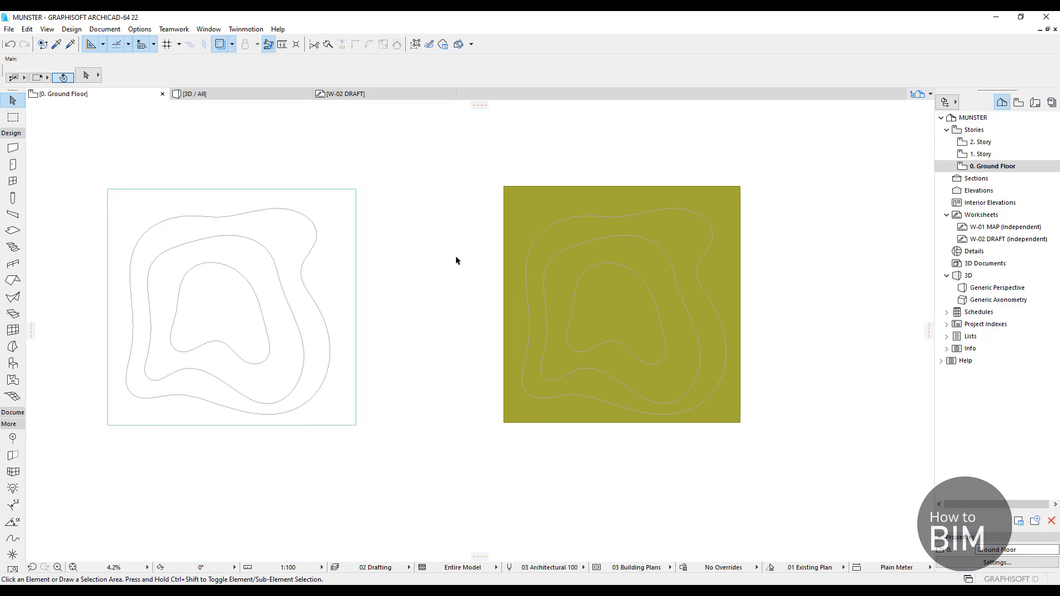
pyautogui.click(531, 202)
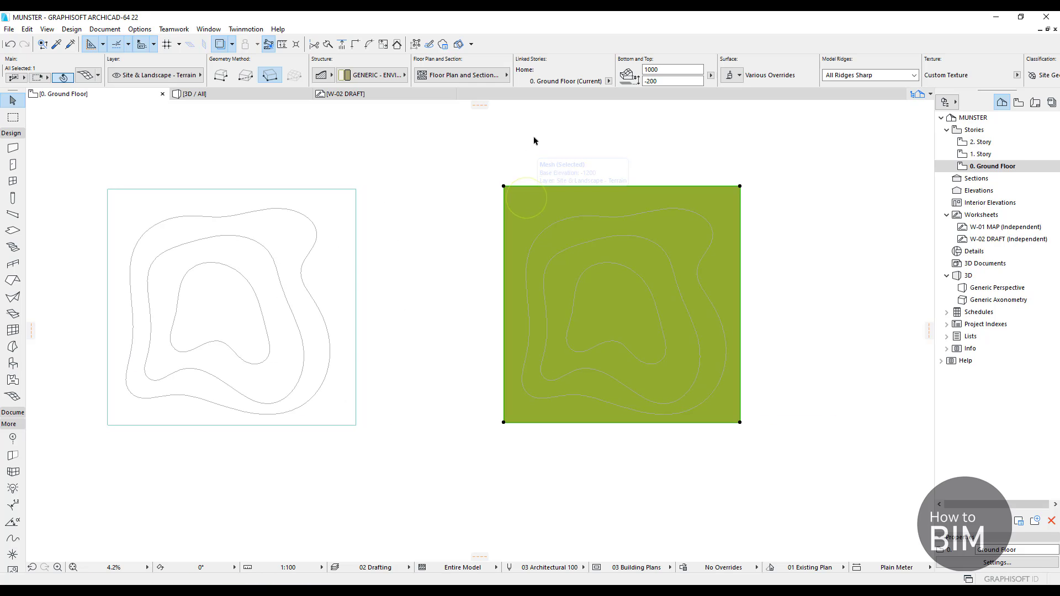
pyautogui.click(9, 398)
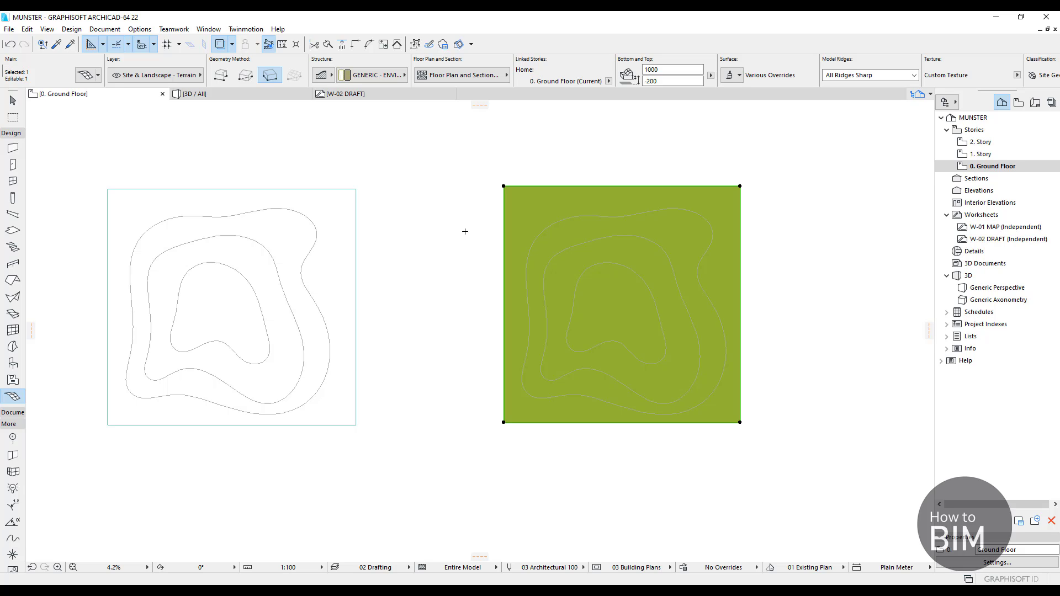
pyautogui.click(545, 231)
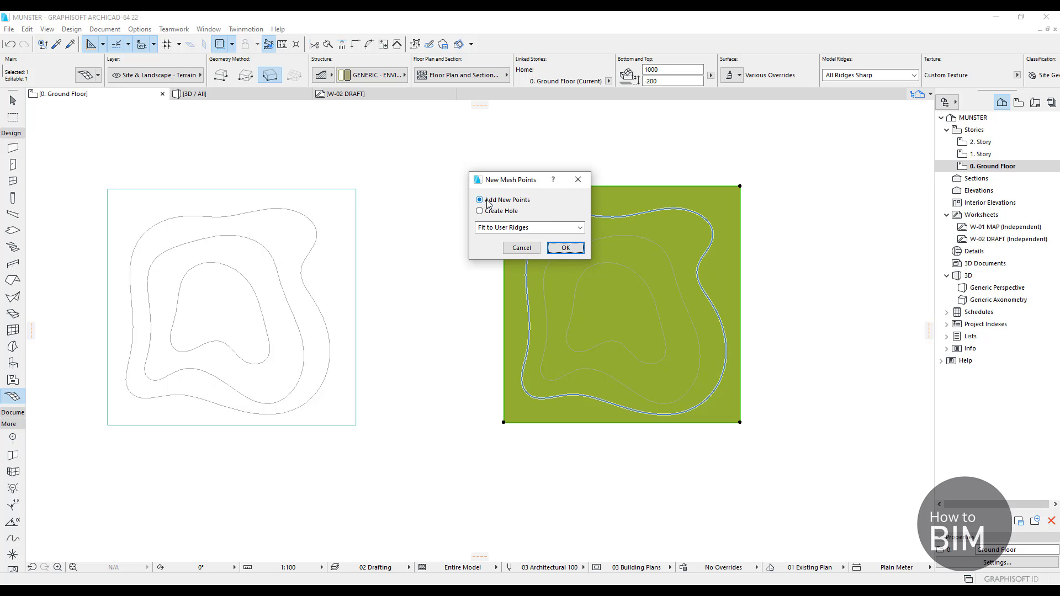
pyautogui.click(529, 228)
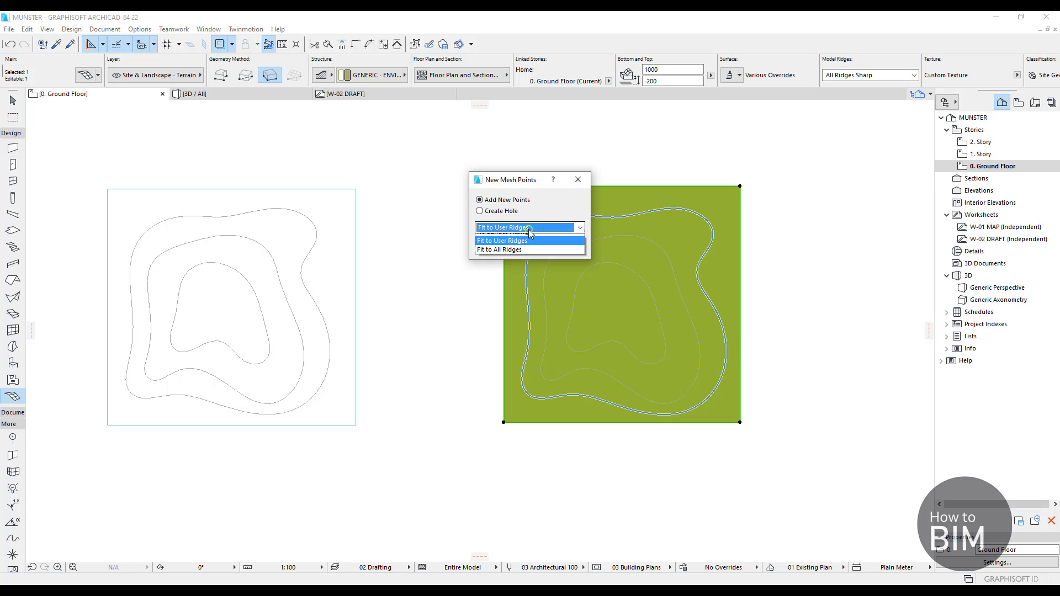
pyautogui.click(529, 228)
pyautogui.click(529, 228)
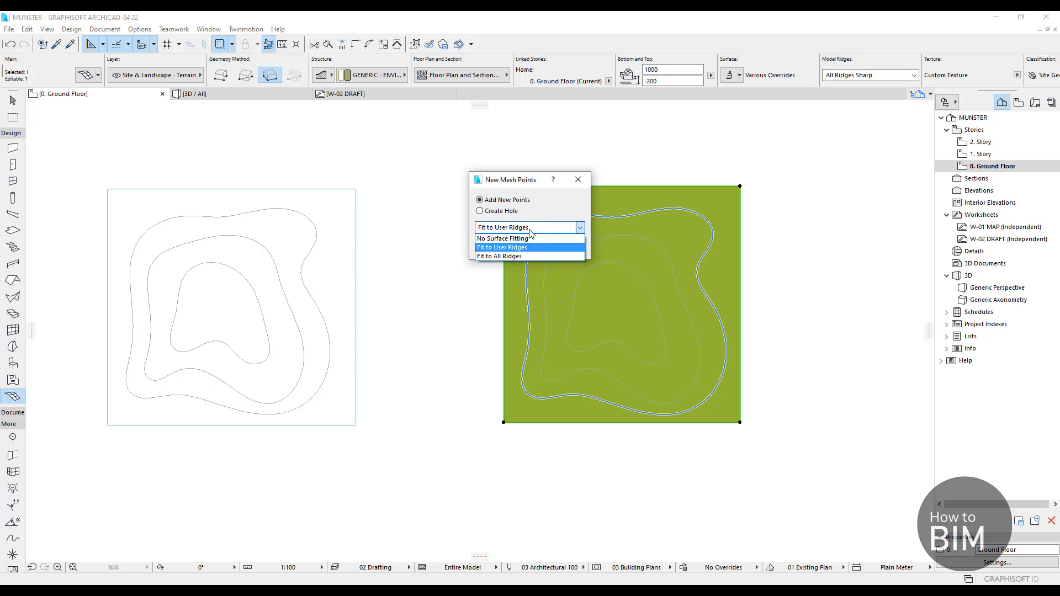
pyautogui.click(529, 228)
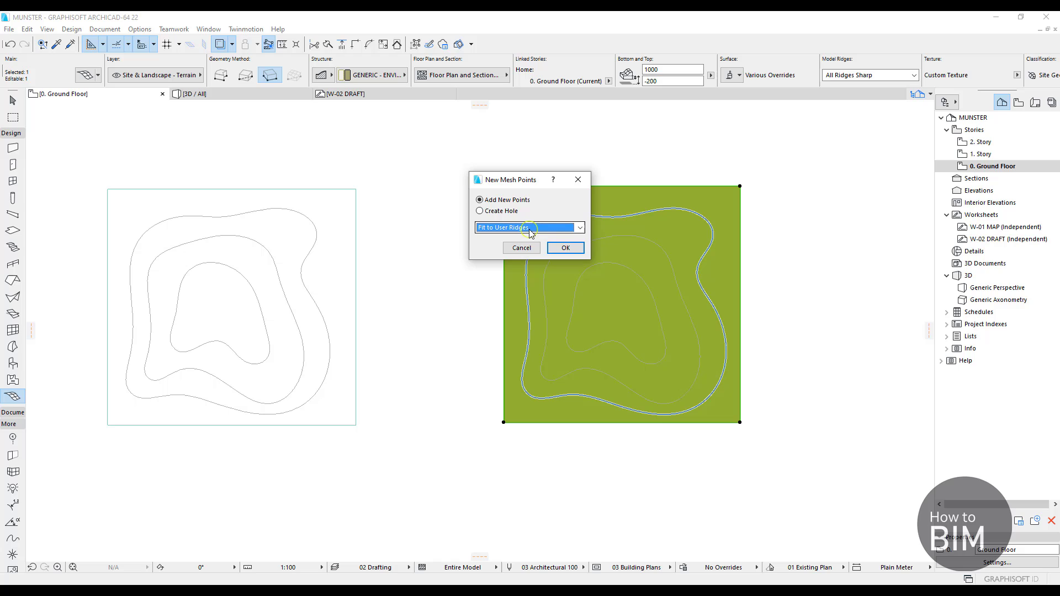
pyautogui.click(569, 248)
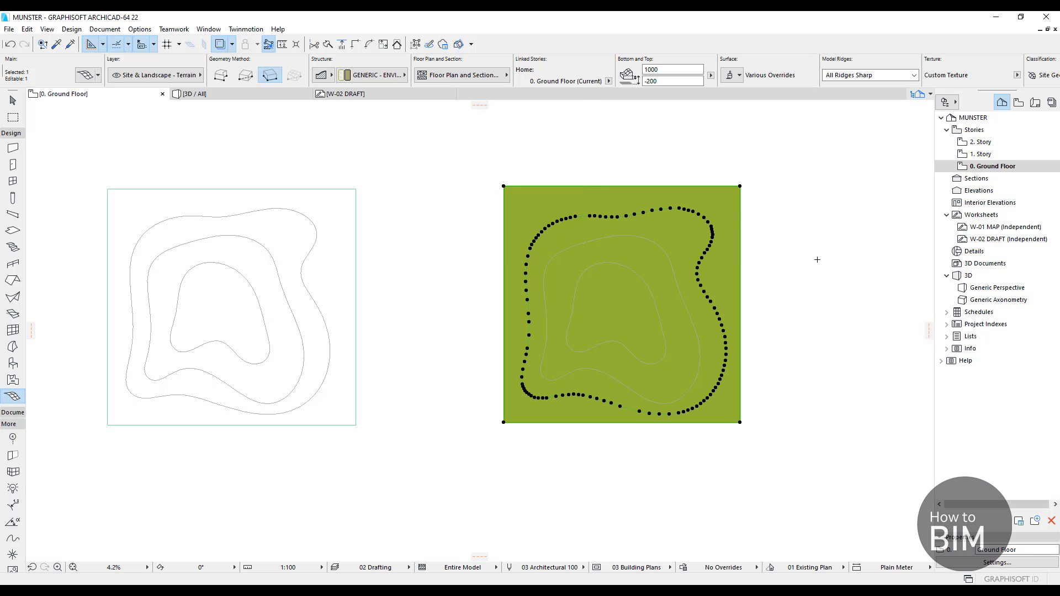
# - Open the W-02 DRAFT worksheet at the hill profile and start the Line tool for drawing a polyline
pyautogui.doubleClick(988, 239)
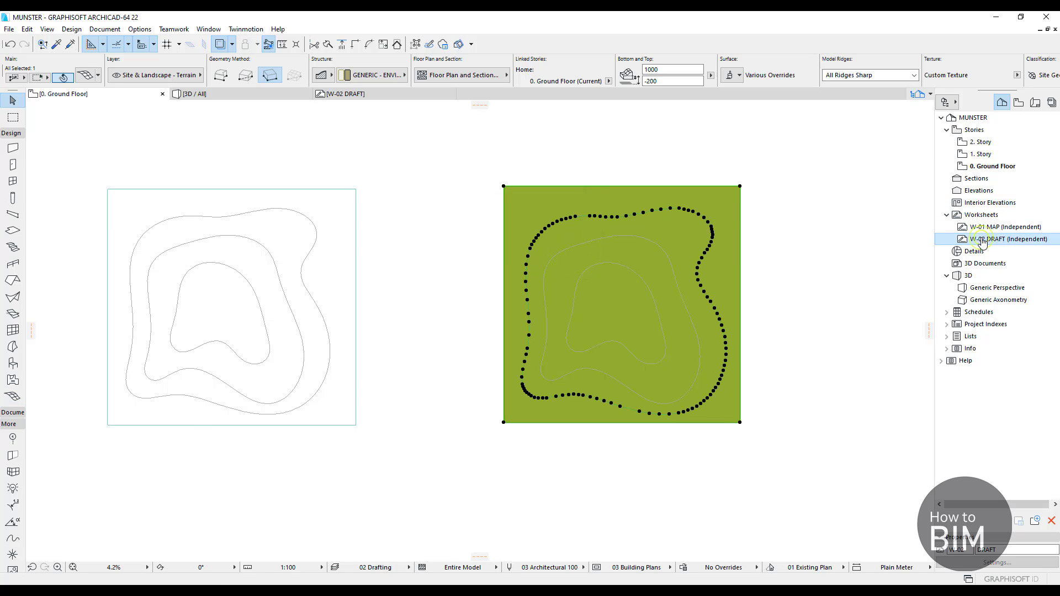
pyautogui.scroll(5, 258, 359)
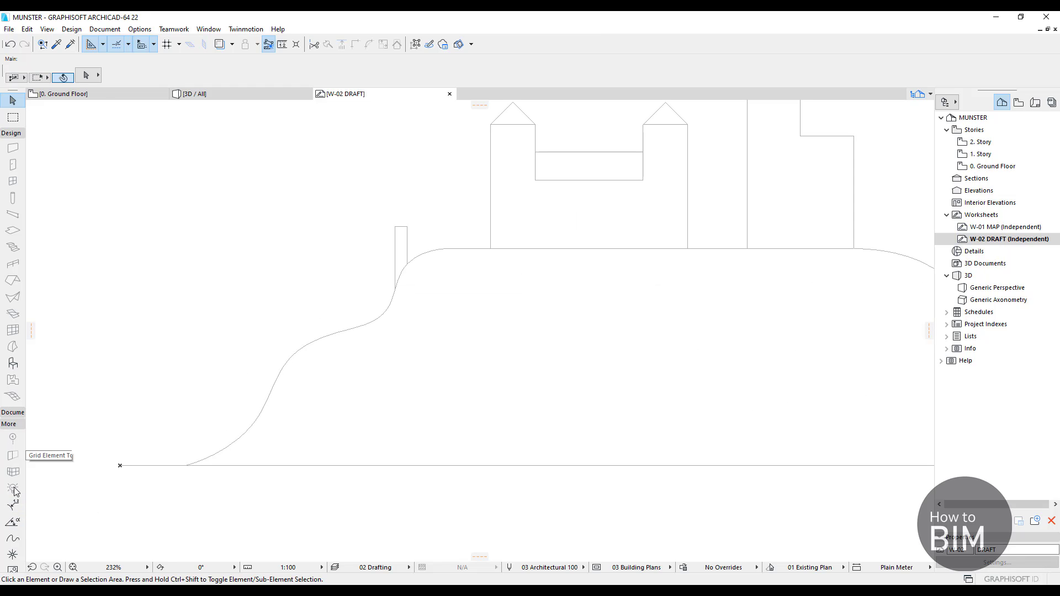
pyautogui.click(12, 413)
pyautogui.click(13, 426)
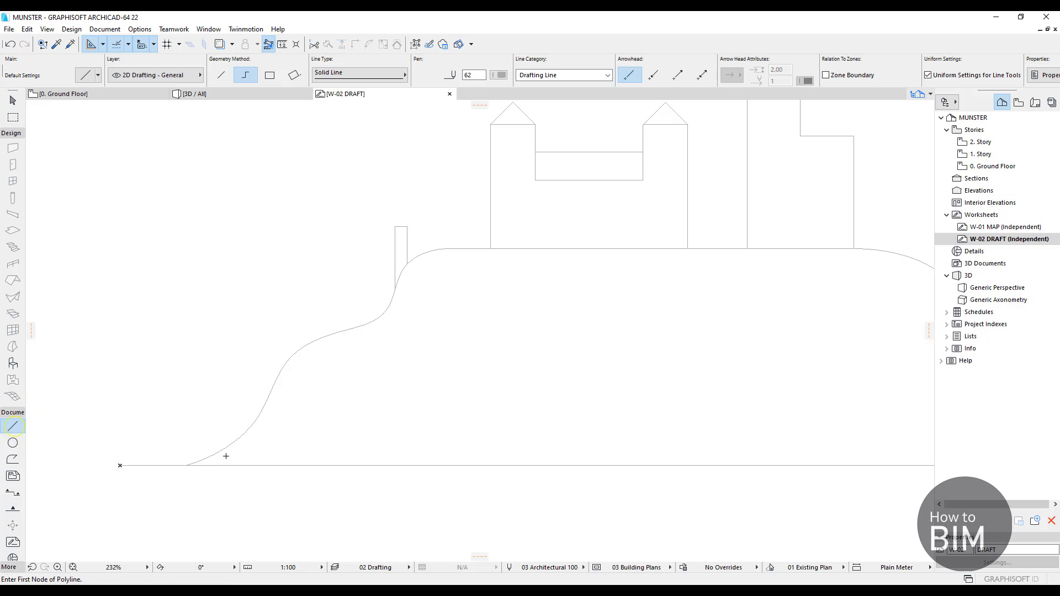
pyautogui.click(186, 465)
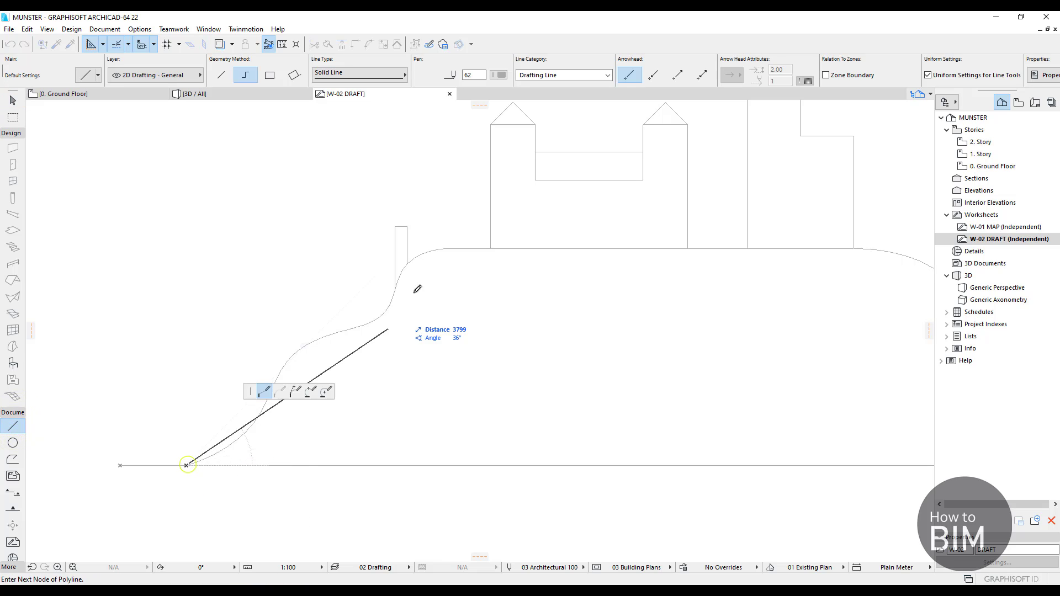
pyautogui.click(451, 244)
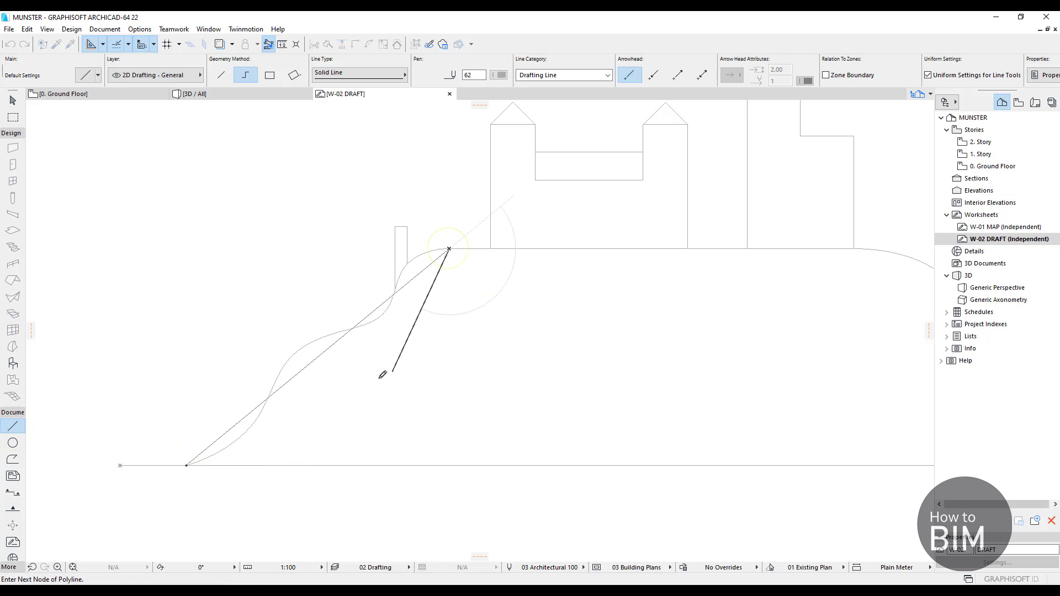
pyautogui.press('Escape')
pyautogui.press('w')
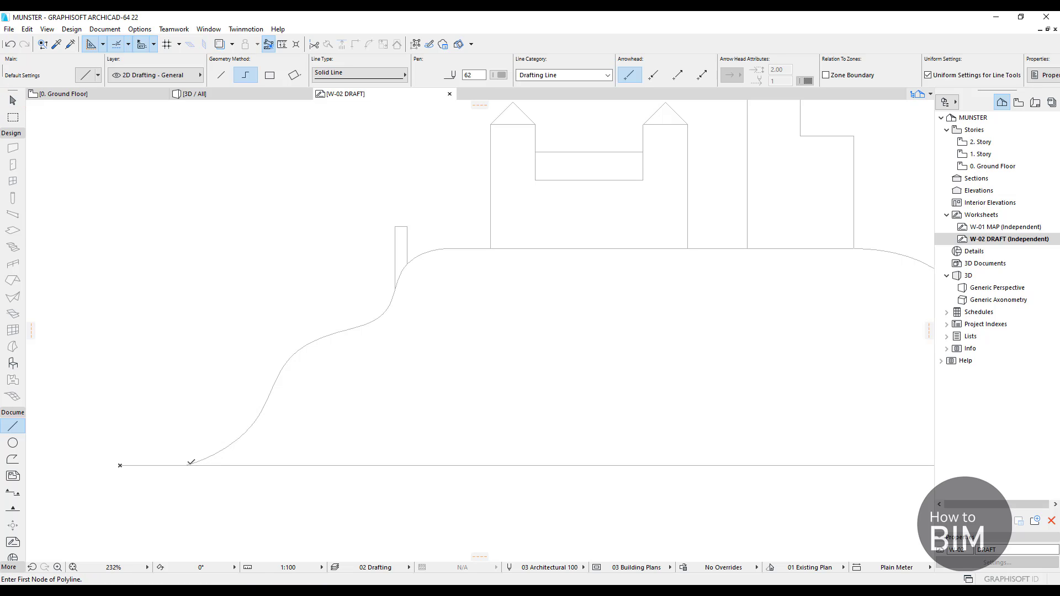
pyautogui.click(188, 466)
pyautogui.press('Escape')
# - Draw a straight line from the foot of the hill's curved slope to the start of its flat plateau
pyautogui.click(187, 466)
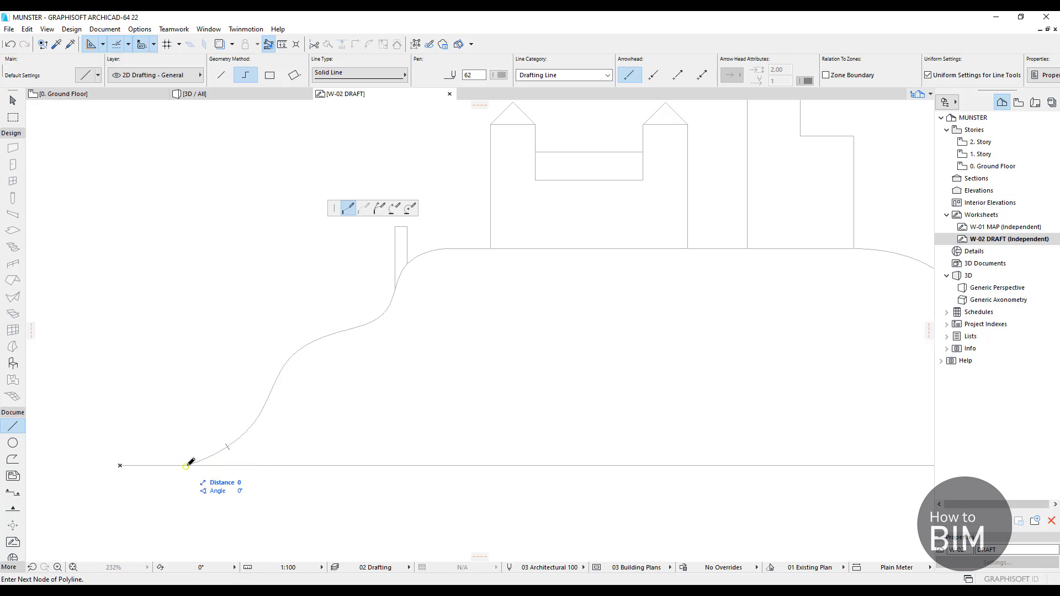
pyautogui.click(450, 244)
pyautogui.click(450, 244)
pyautogui.moveTo(477, 305); pyautogui.dragTo(484, 307, button='middle')
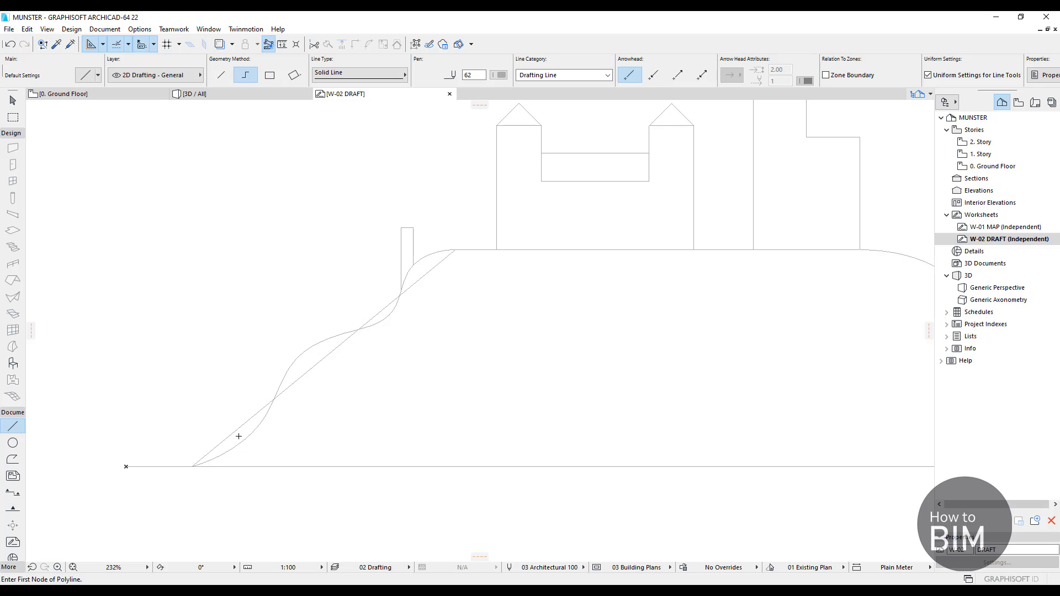
# - Draw three short vertical tick marks across the straight slope line, near its lower end, its middle and its upper end
pyautogui.click(232, 406)
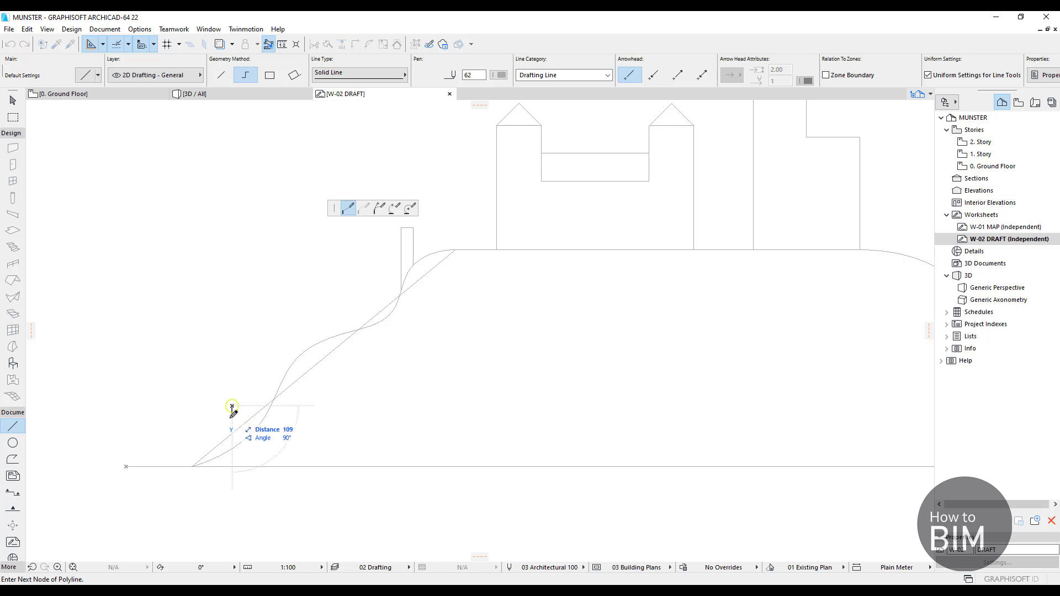
pyautogui.doubleClick(234, 440)
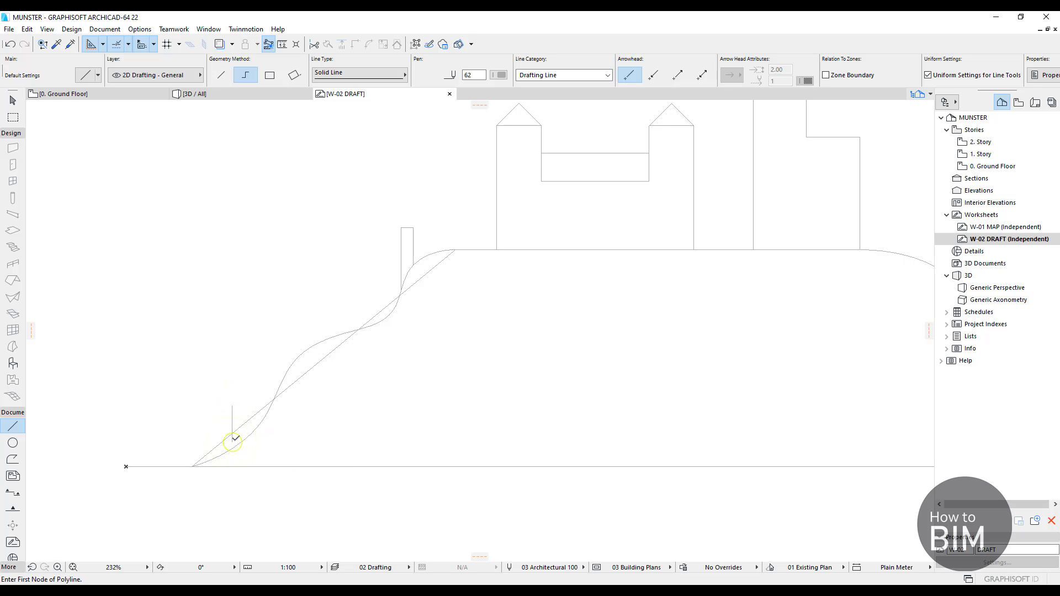
pyautogui.click(323, 346)
pyautogui.doubleClick(323, 370)
pyautogui.click(416, 271)
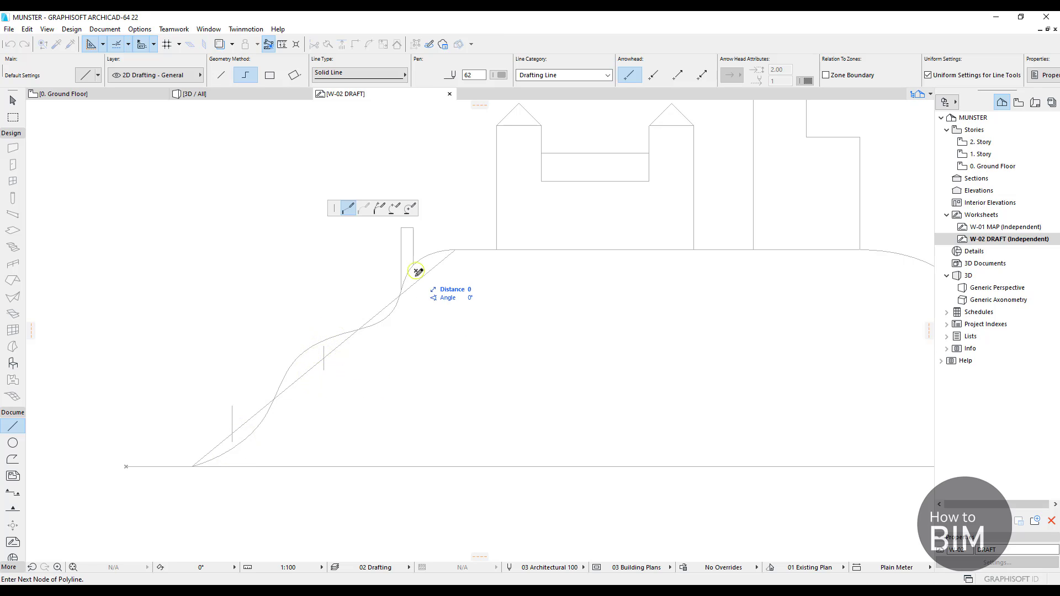
pyautogui.doubleClick(417, 302)
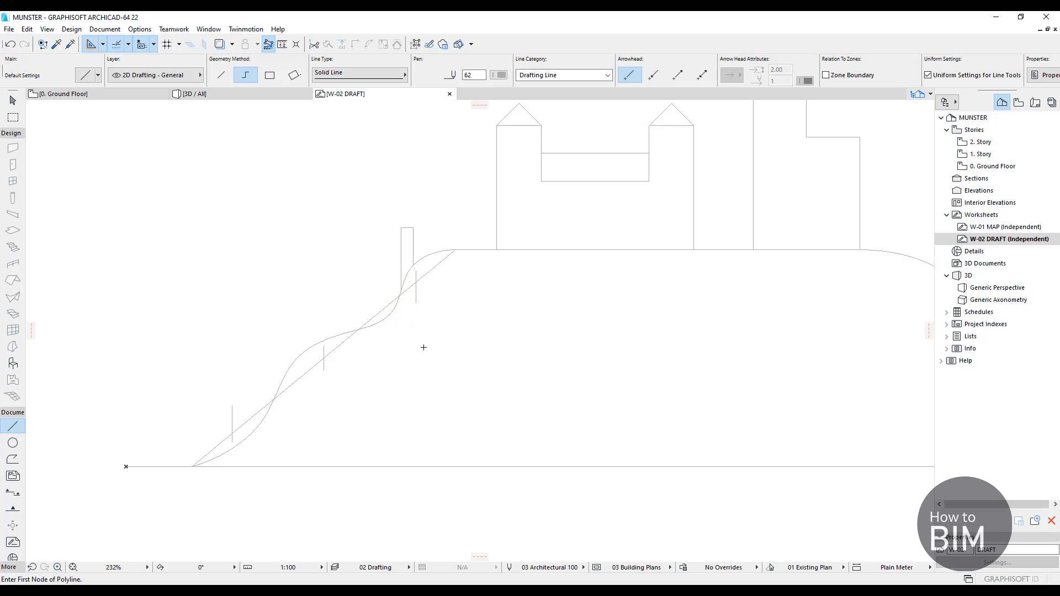
pyautogui.press('Escape')
pyautogui.moveTo(398, 342); pyautogui.dragTo(421, 329, button='middle')
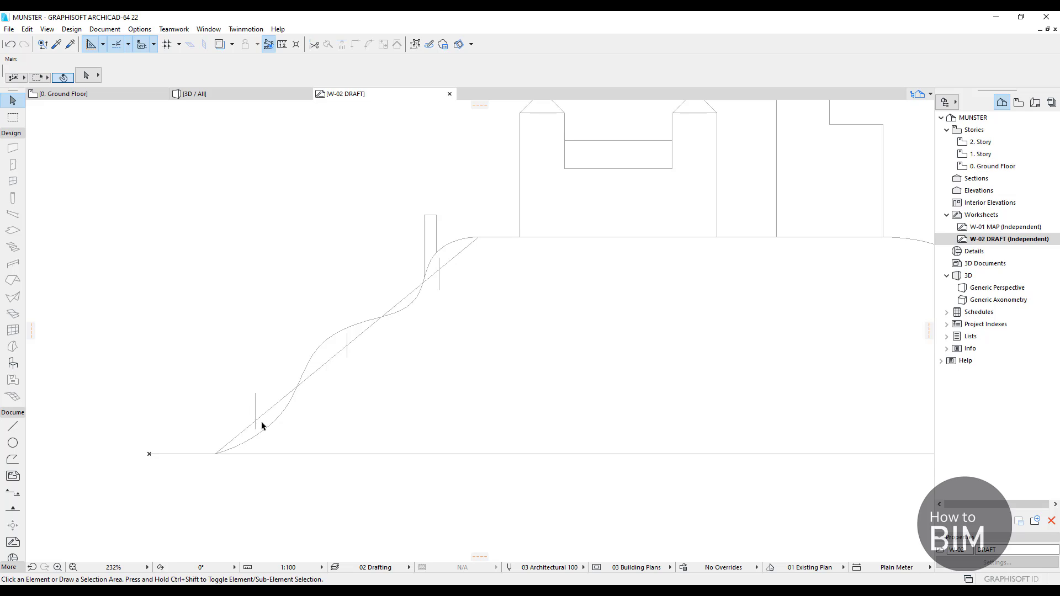
pyautogui.moveTo(585, 420); pyautogui.dragTo(542, 416, button='middle')
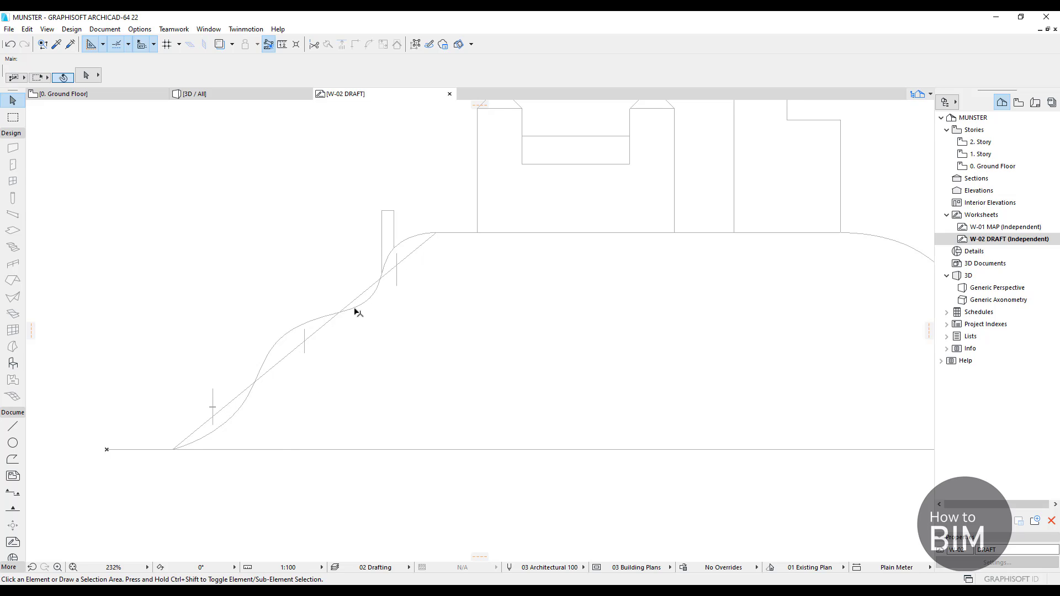
# - On the ground floor plan, add new points to the mesh along its inner contour spline, using Fit to User Ridges
pyautogui.click(304, 342)
pyautogui.moveTo(315, 333); pyautogui.dragTo(325, 331, button='middle')
pyautogui.click(109, 95)
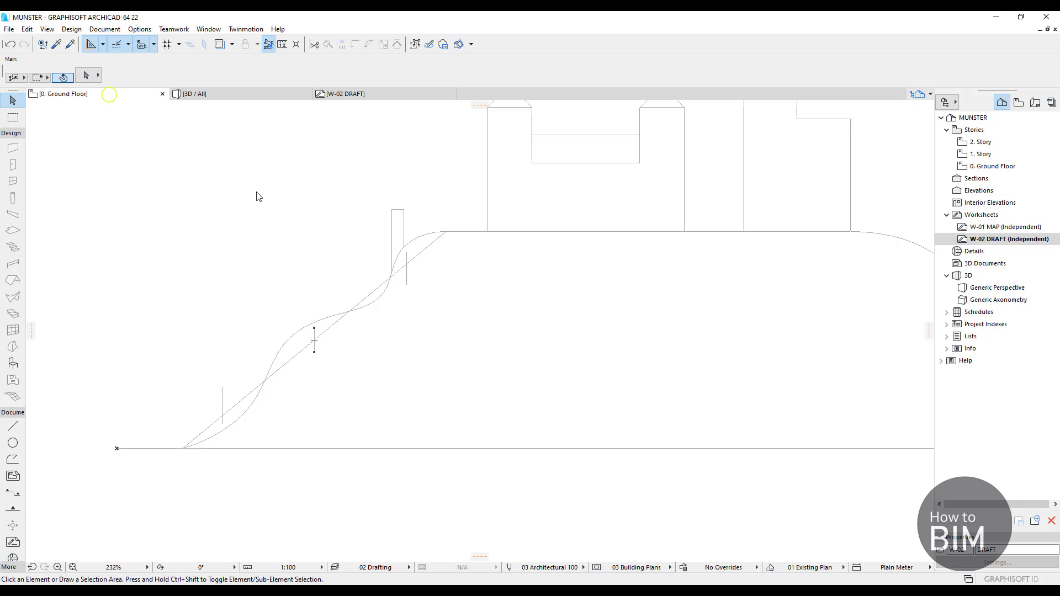
pyautogui.click(793, 278)
pyautogui.scroll(2, 690, 262)
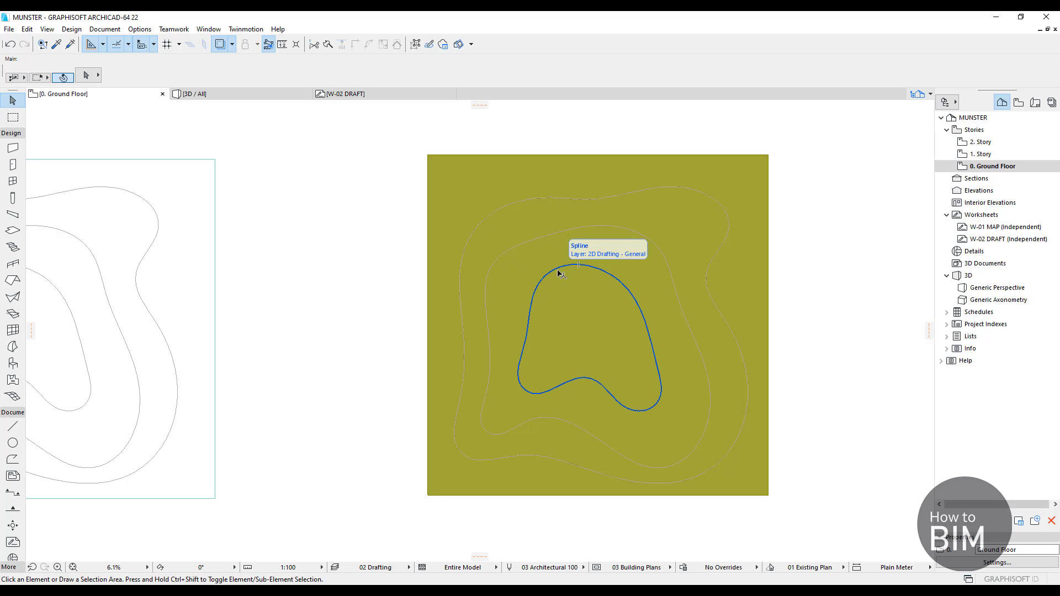
pyautogui.click(439, 223)
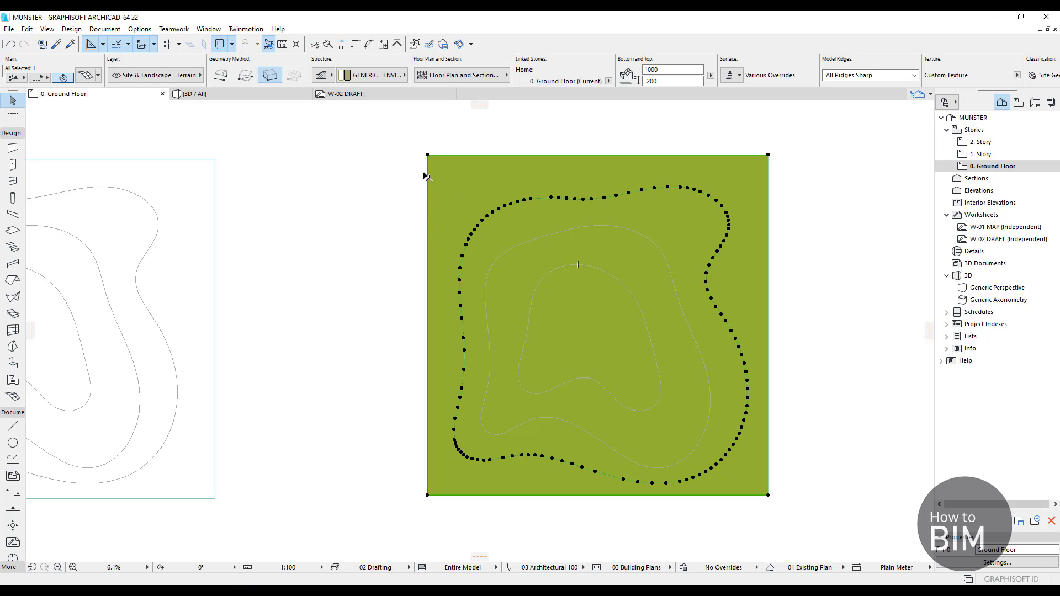
pyautogui.click(11, 395)
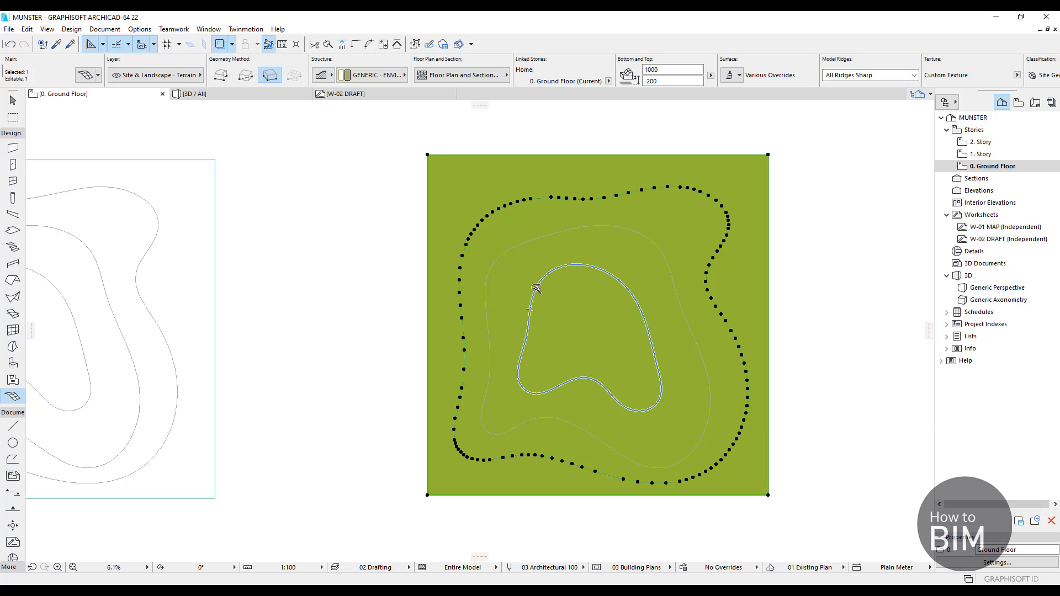
pyautogui.click(536, 288)
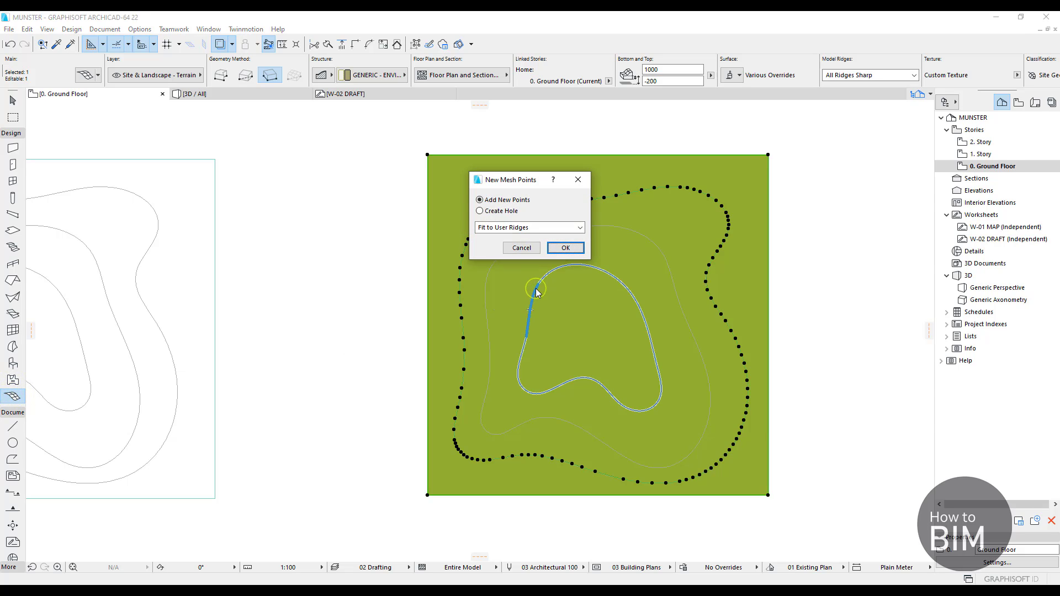
pyautogui.click(565, 248)
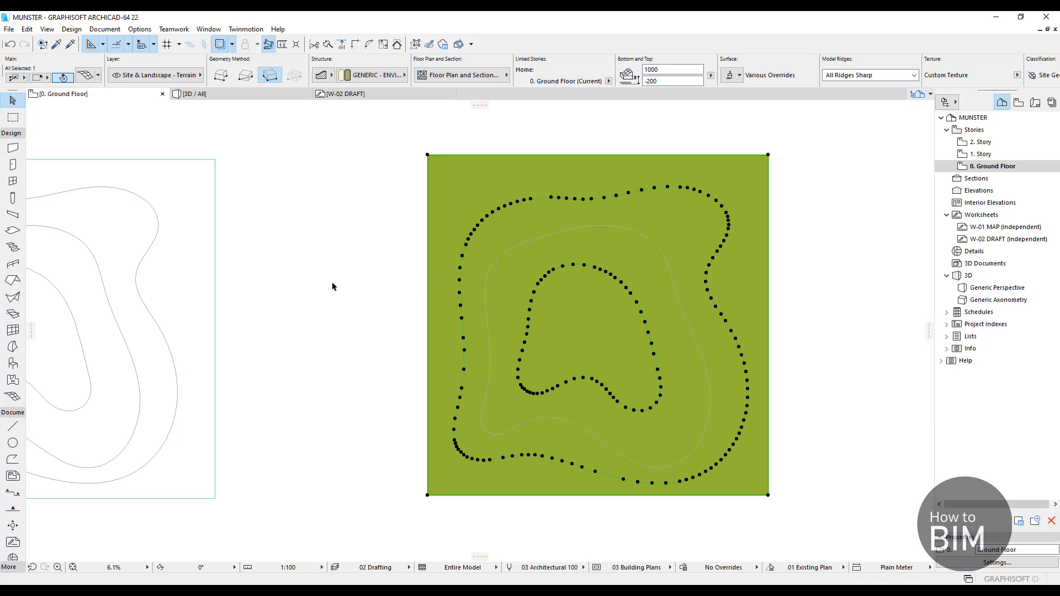
pyautogui.click(375, 240)
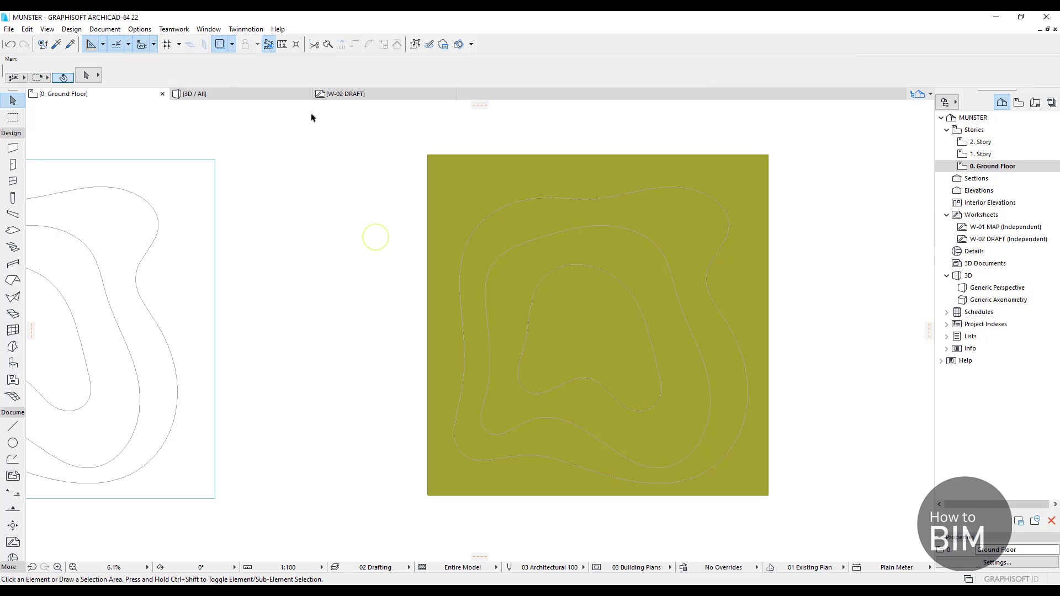
# - Examine the mesh in the 3D view, checking the ridge lines created along its outer and inner contours
pyautogui.click(238, 93)
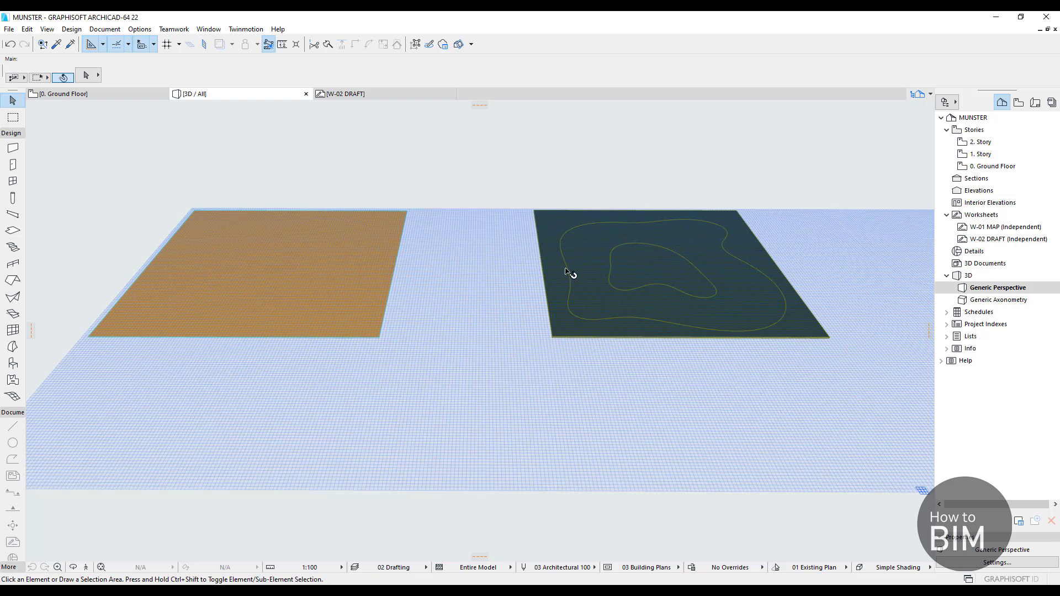
pyautogui.click(724, 221)
pyautogui.click(813, 242)
pyautogui.click(692, 264)
pyautogui.click(822, 247)
pyautogui.scroll(3, 720, 270)
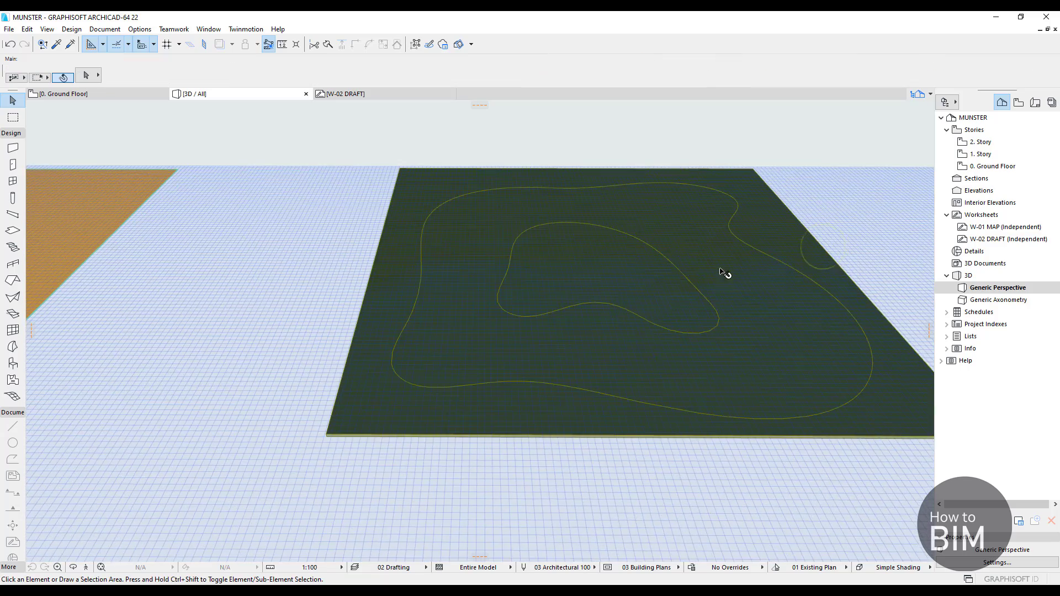
pyautogui.moveTo(727, 302)
pyautogui.keyDown('shift'); pyautogui.mouseDown(button='middle')
pyautogui.moveTo(691, 307)
pyautogui.moveTo(634, 287)
pyautogui.moveTo(721, 305)
pyautogui.mouseUp(button='middle'); pyautogui.keyUp('shift')
pyautogui.scroll(-3, 721, 304)
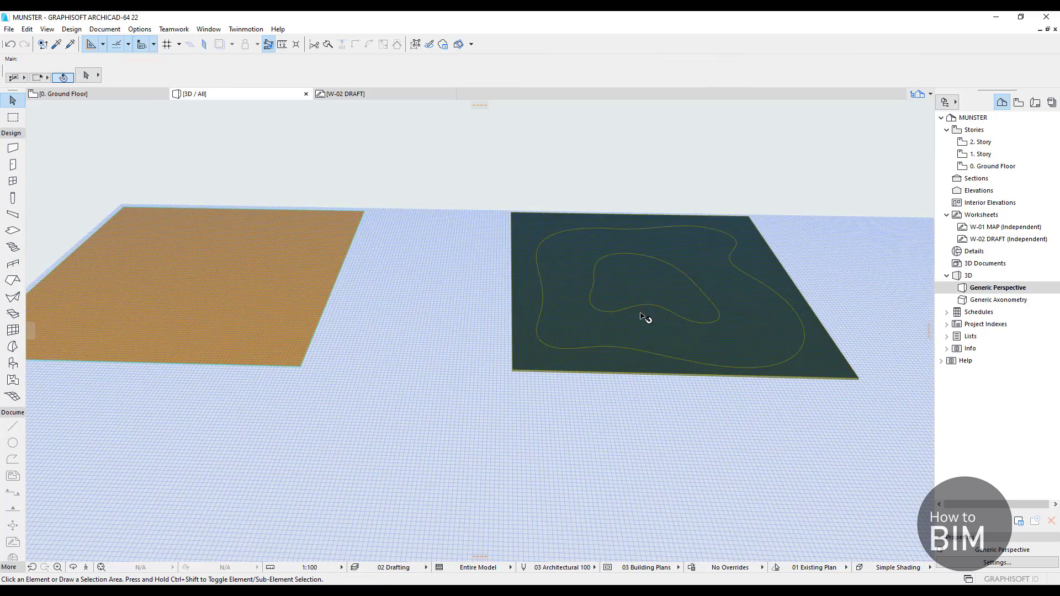
pyautogui.moveTo(342, 270); pyautogui.dragTo(472, 269, button='middle')
# - On the ground floor plan, cut a hole in the slab along its outer contour spline and view it in 3D
pyautogui.click(62, 95)
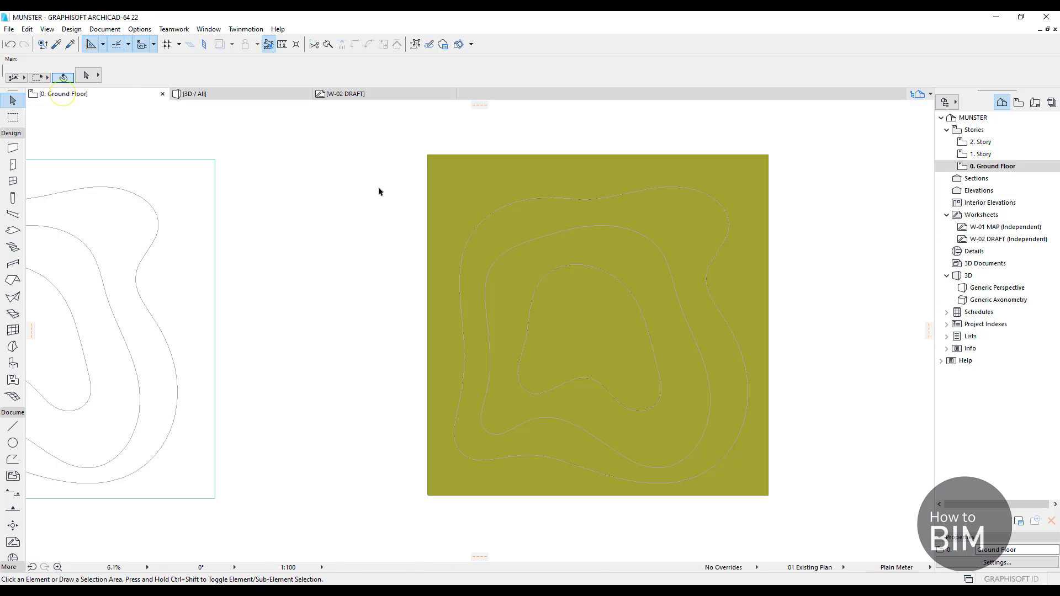
pyautogui.moveTo(397, 280); pyautogui.dragTo(739, 259, button='middle')
pyautogui.click(524, 244)
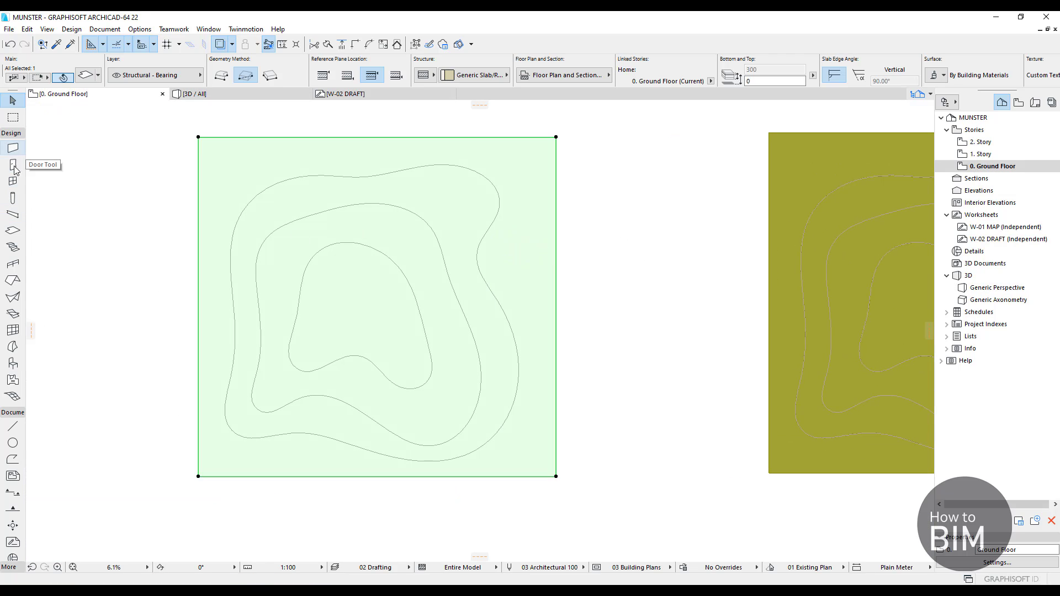
pyautogui.click(13, 230)
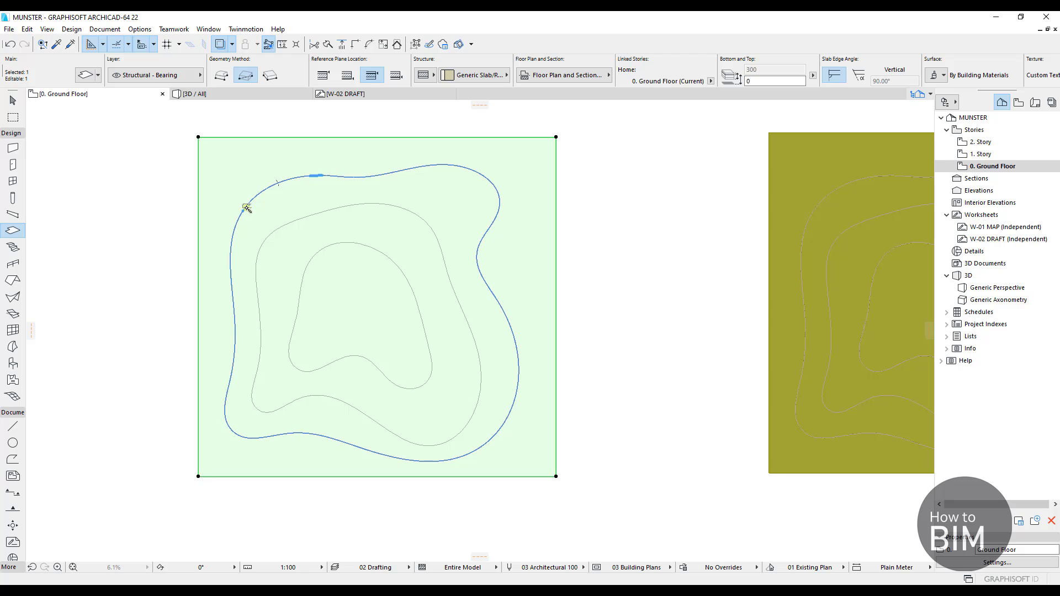
pyautogui.click(247, 207)
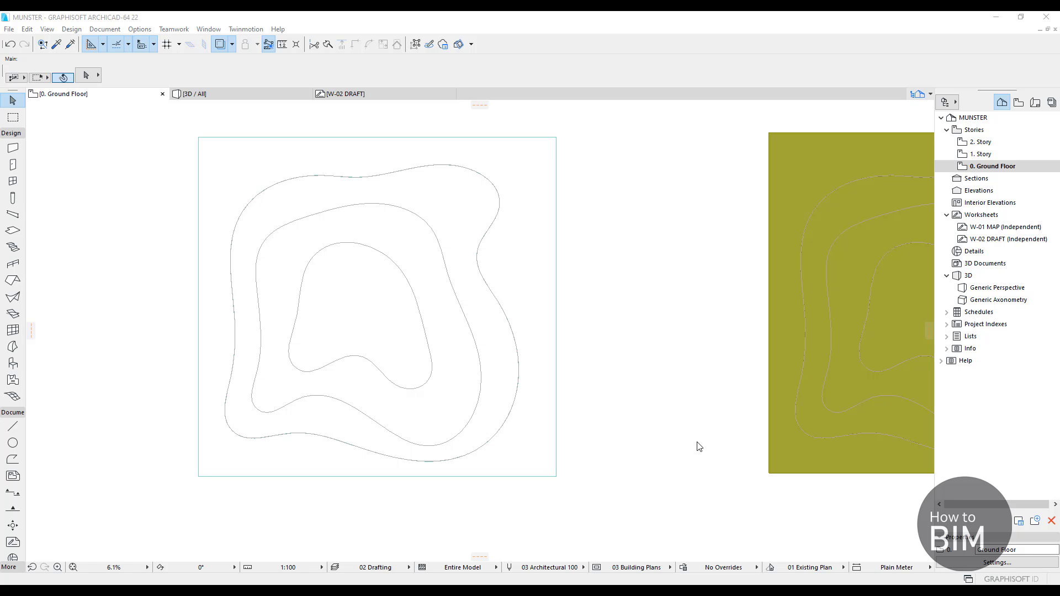
pyautogui.click(546, 273)
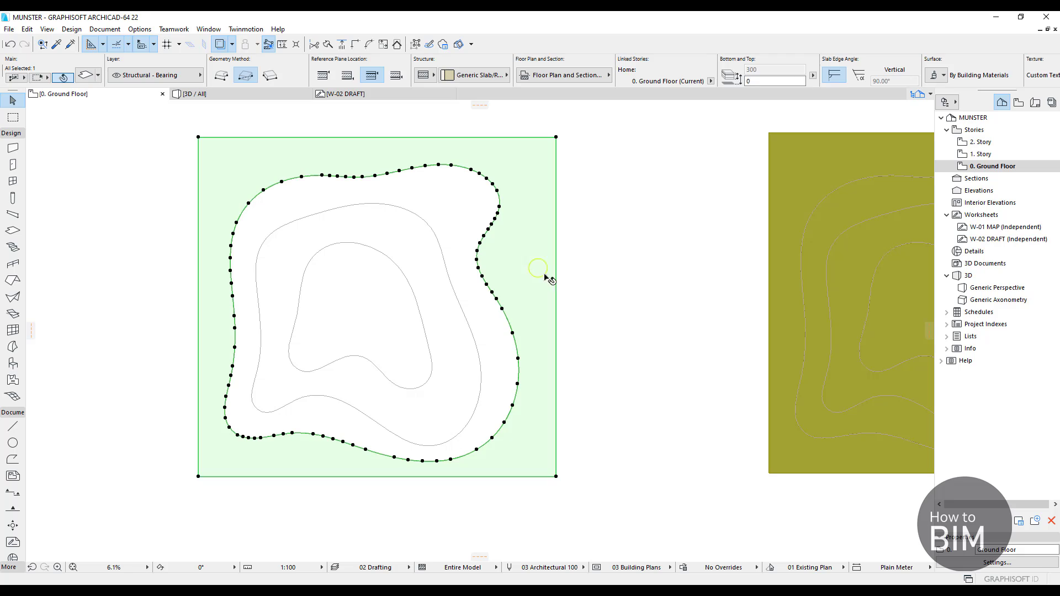
pyautogui.moveTo(607, 304); pyautogui.dragTo(633, 317, button='middle')
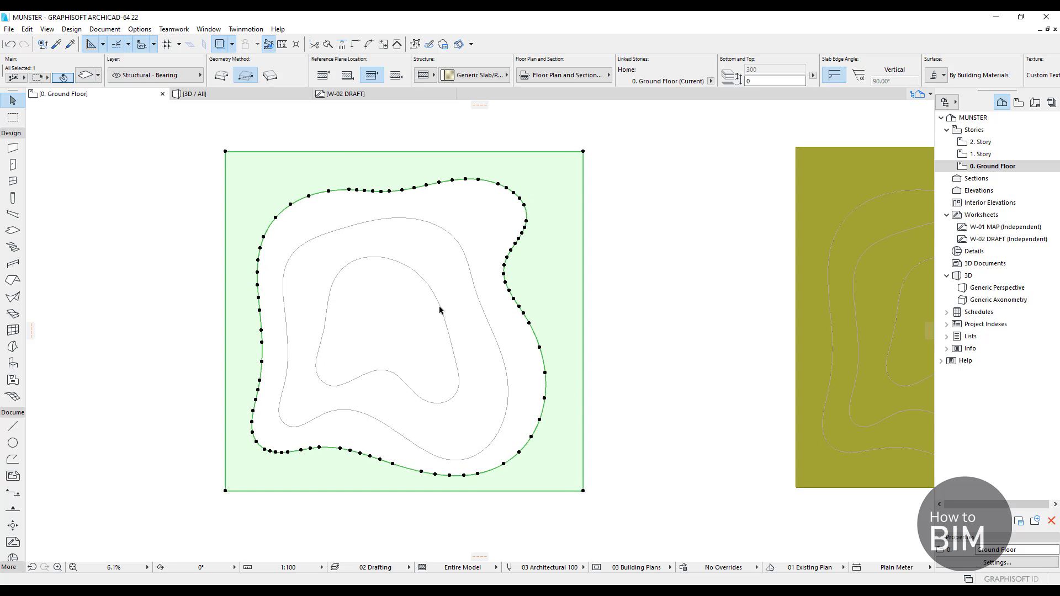
pyautogui.click(243, 93)
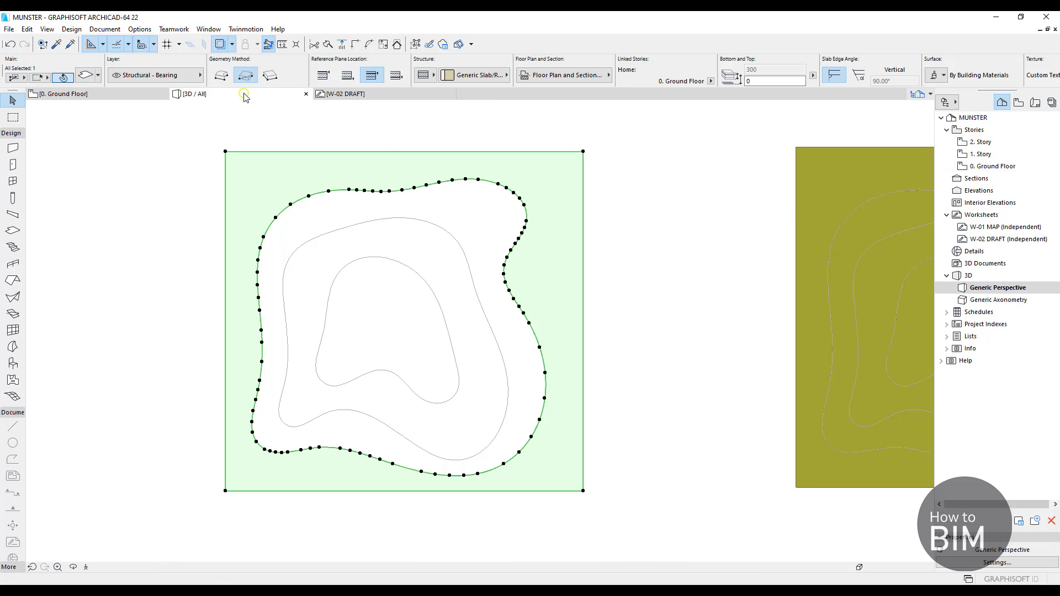
pyautogui.moveTo(548, 287); pyautogui.dragTo(515, 284, button='middle')
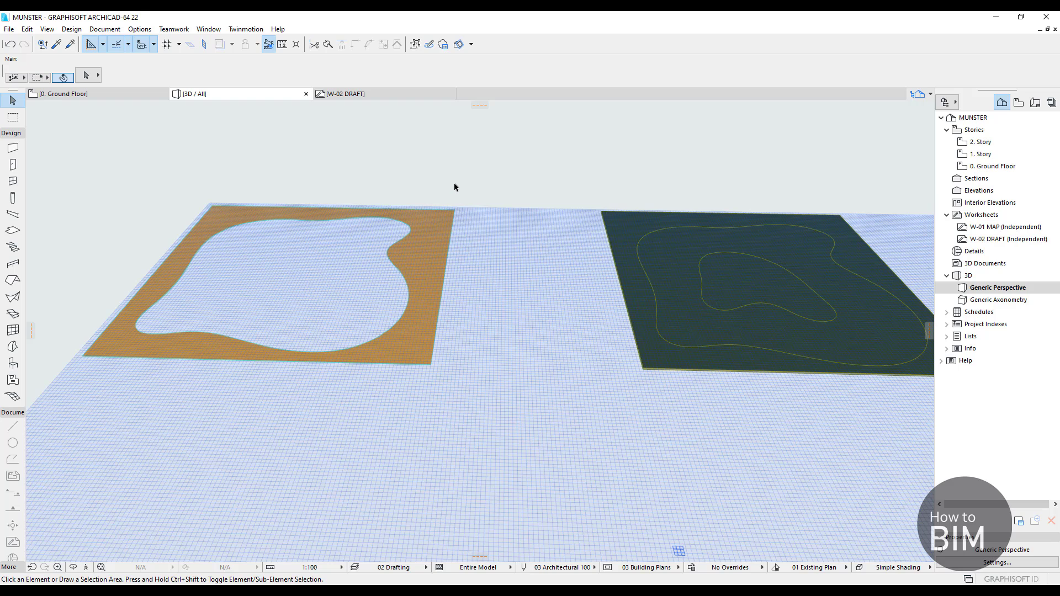
# - Delete the slab together with its three contour splines from the ground floor plan
pyautogui.click(63, 93)
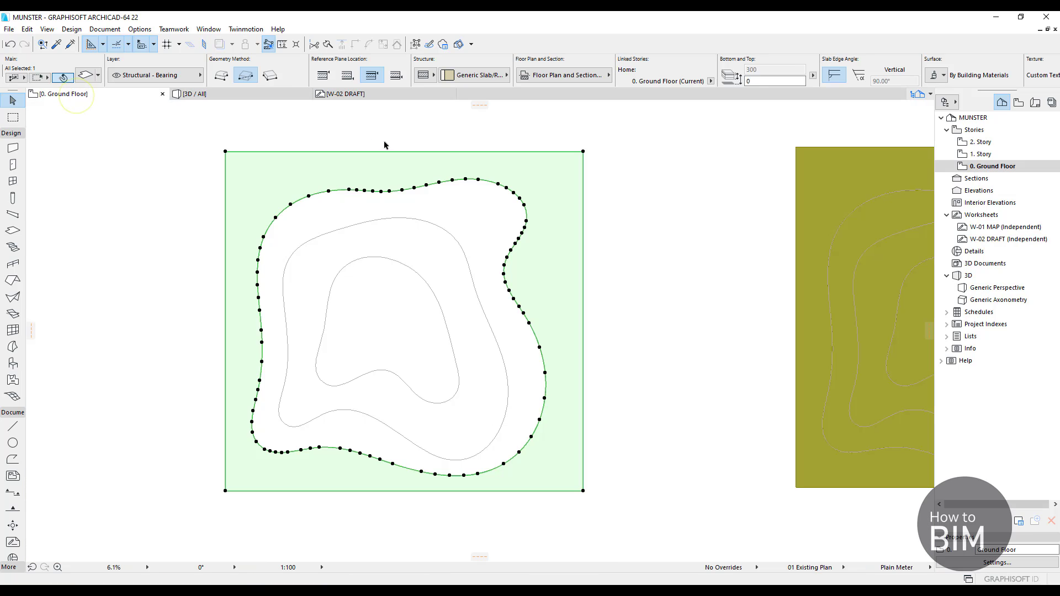
pyautogui.click(618, 194)
pyautogui.scroll(-2, 530, 207)
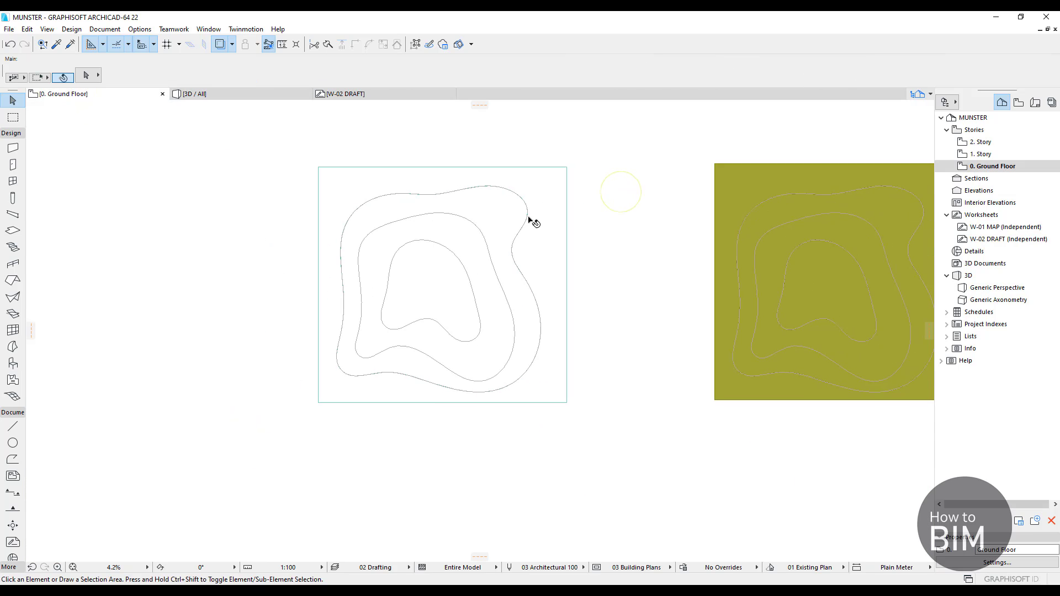
pyautogui.click(619, 459)
pyautogui.click(249, 155)
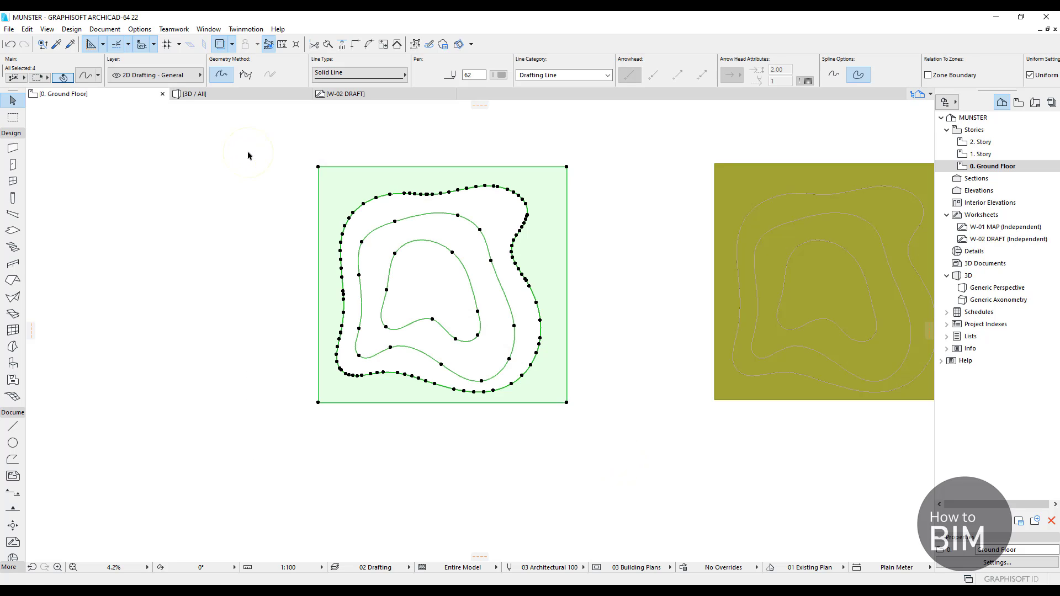
pyautogui.press('Delete')
# - Examine the remaining mesh on the plan and in 3D, ending back on the ground floor plan
pyautogui.moveTo(658, 273); pyautogui.dragTo(396, 261, button='middle')
pyautogui.scroll(3, 573, 216)
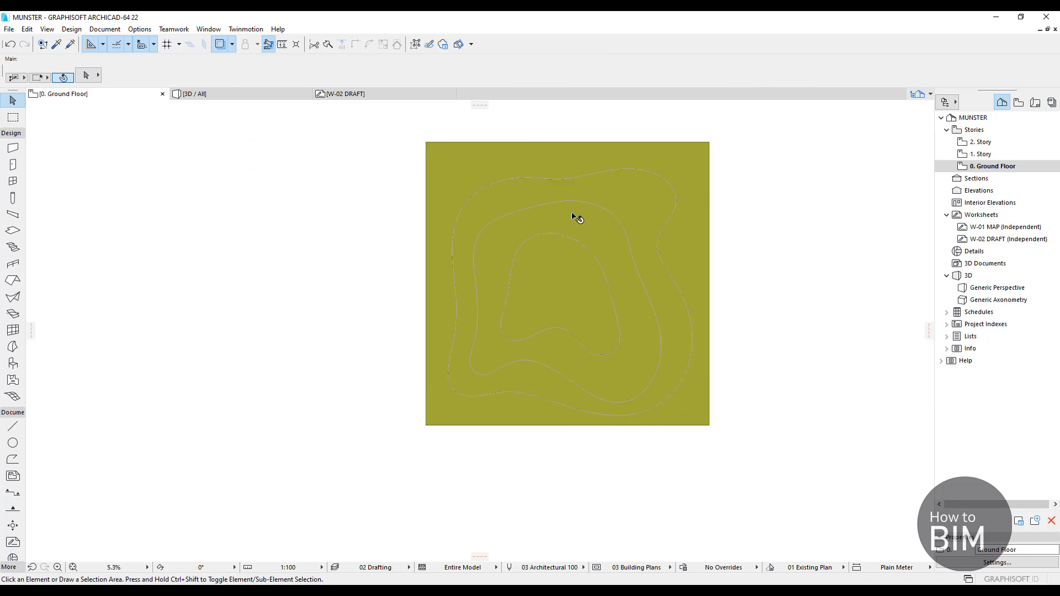
pyautogui.moveTo(612, 304); pyautogui.dragTo(508, 331, button='middle')
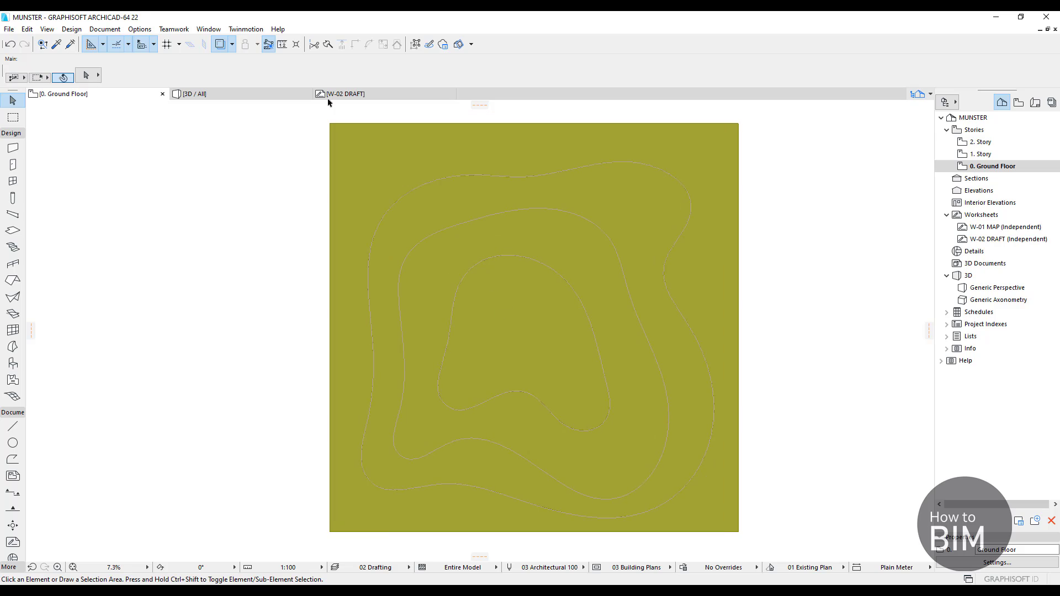
pyautogui.click(239, 95)
pyautogui.moveTo(792, 300); pyautogui.dragTo(553, 317, button='middle')
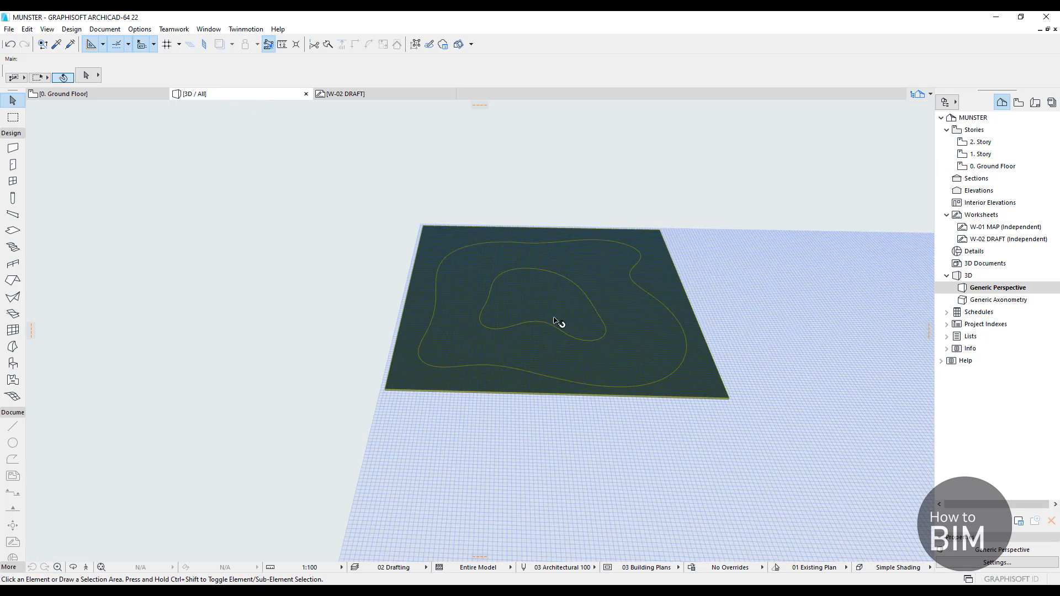
pyautogui.scroll(4, 603, 266)
pyautogui.keyDown('shift'); pyautogui.moveTo(537, 435); pyautogui.dragTo(506, 331, button='middle'); pyautogui.keyUp('shift')
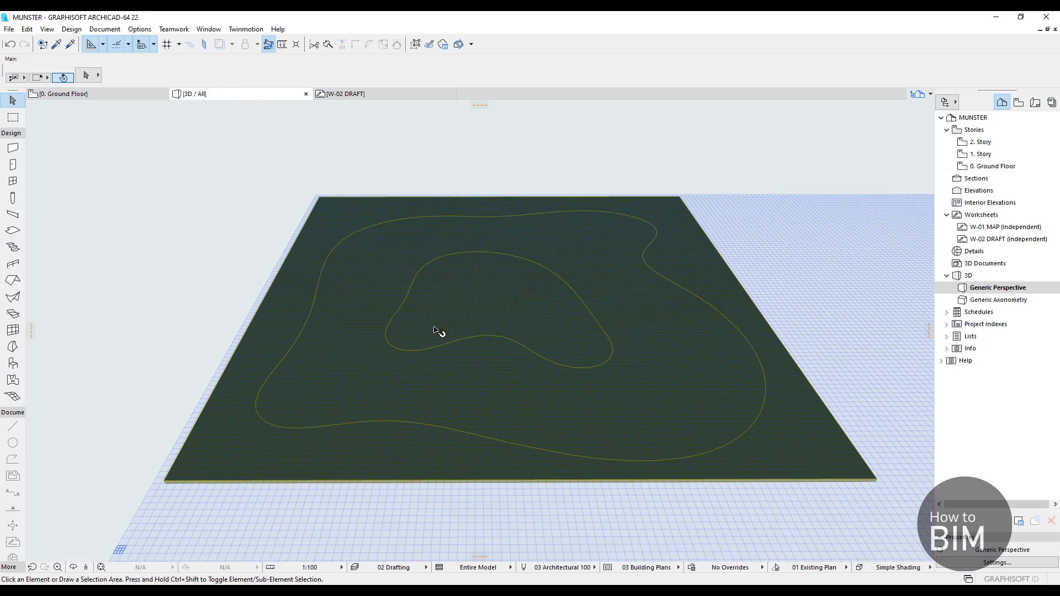
pyautogui.click(119, 98)
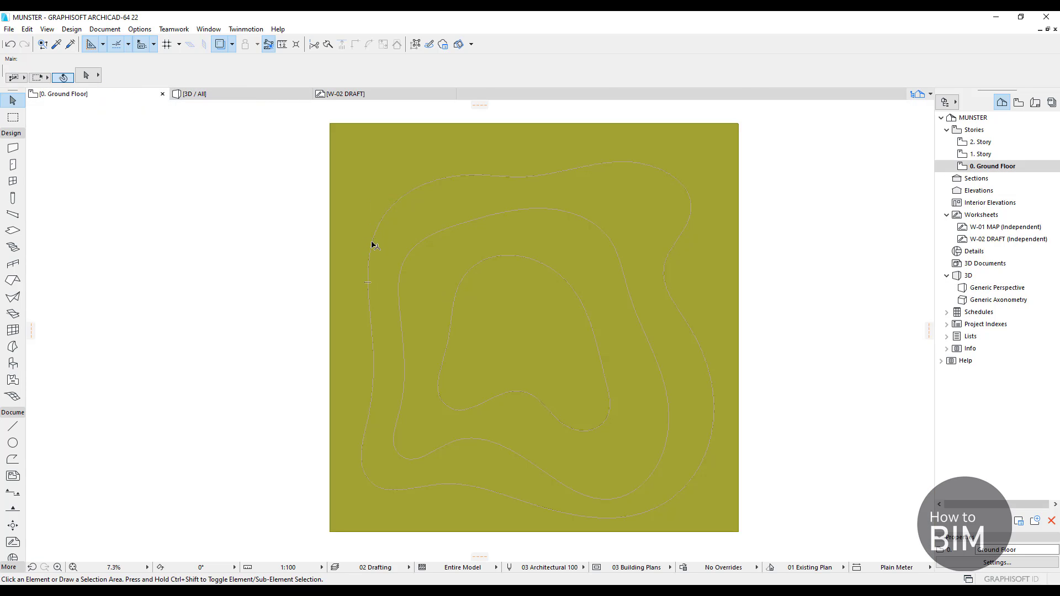
pyautogui.click(369, 243)
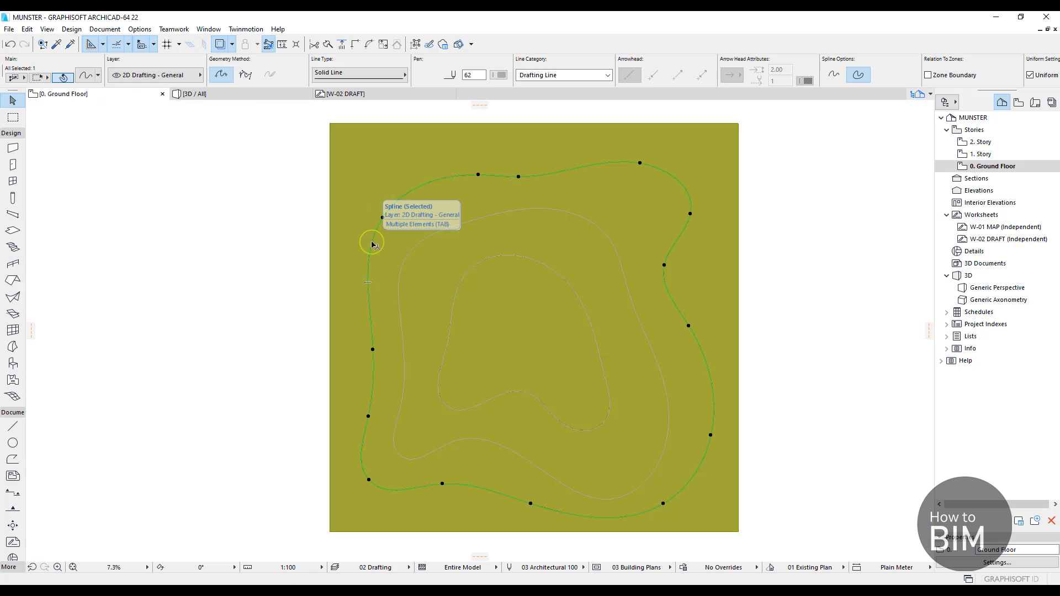
pyautogui.click(384, 193)
pyautogui.click(260, 152)
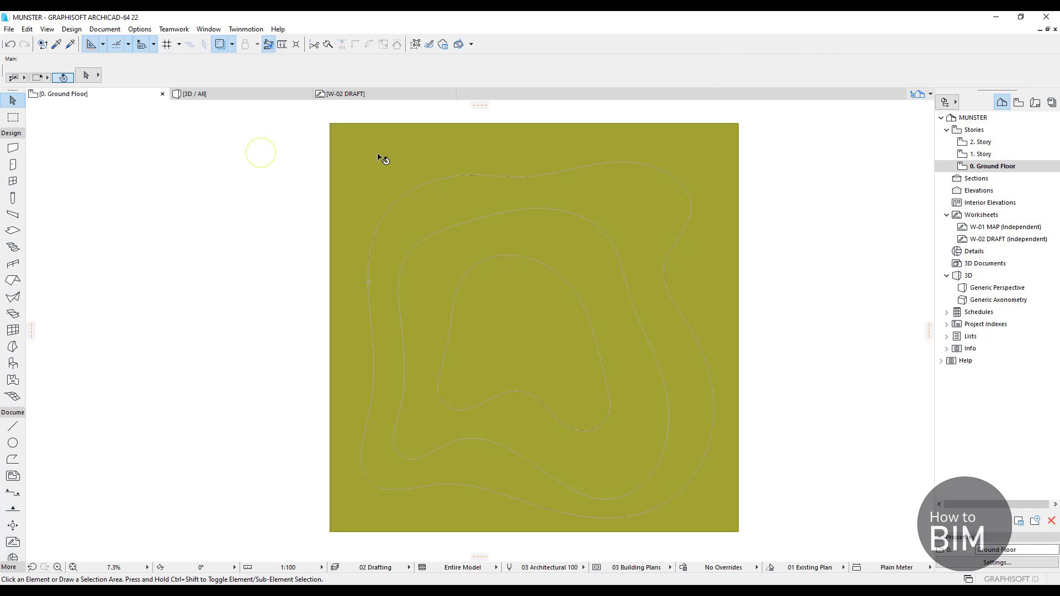
pyautogui.click(377, 155)
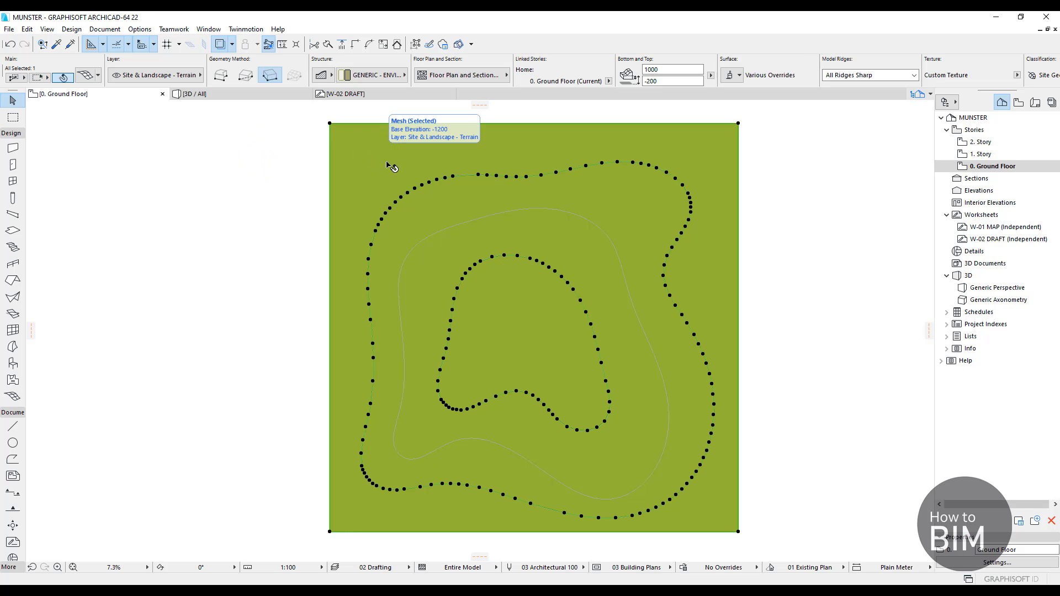
pyautogui.click(429, 183)
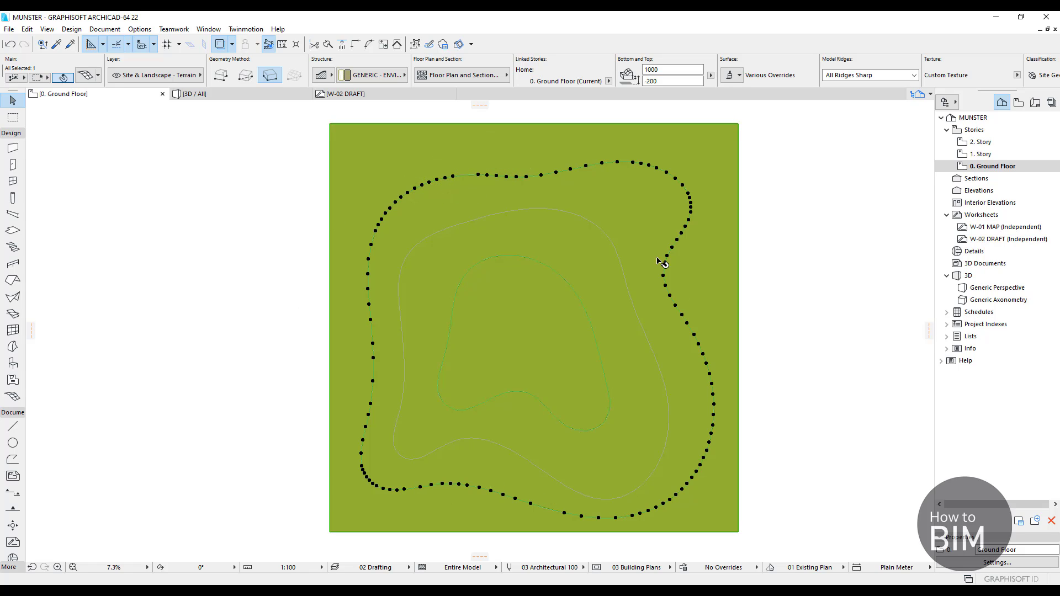
pyautogui.click(415, 190)
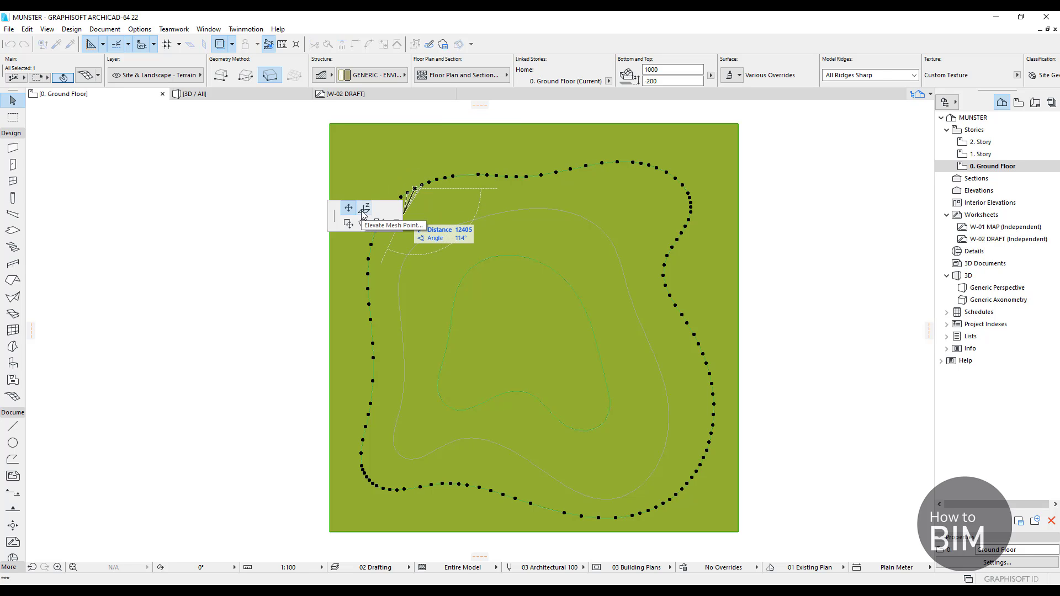
pyautogui.press('Escape')
pyautogui.press('Escape')
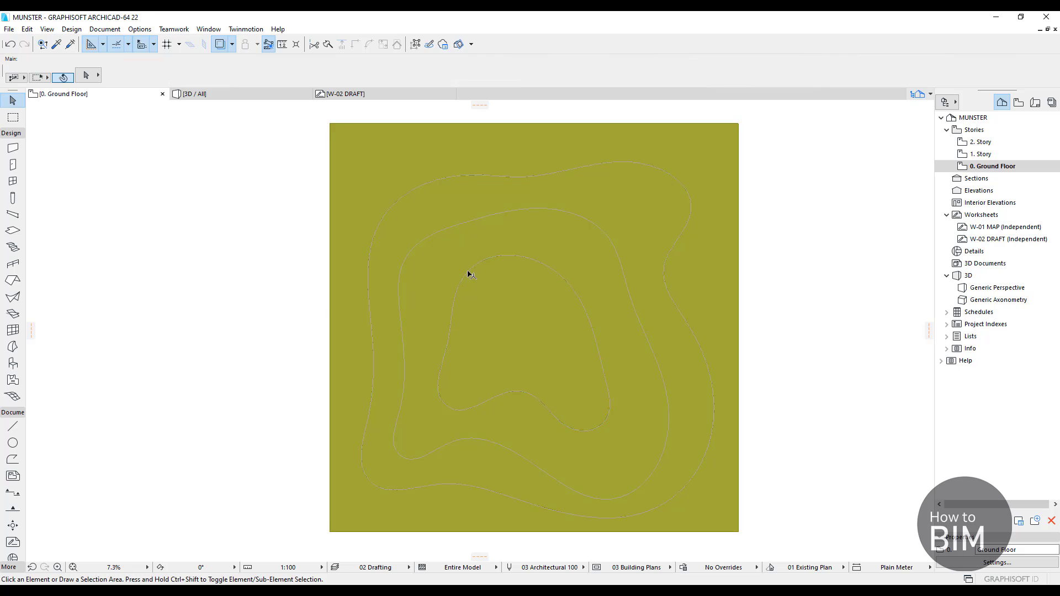
# - Set the height of all mesh points on the inner contour to 5000 relative to the mesh reference plane
pyautogui.click(463, 280)
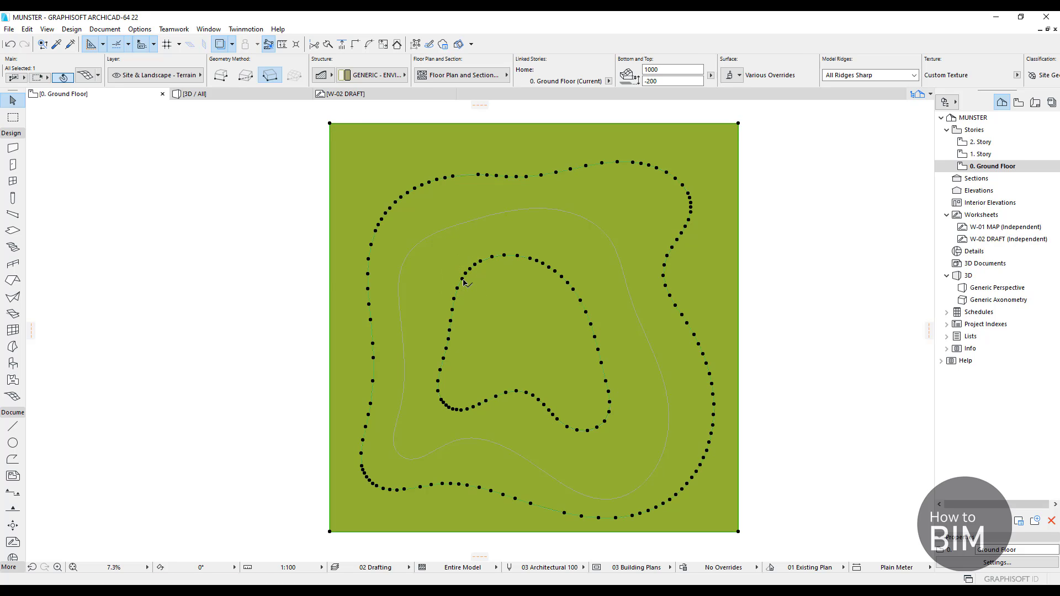
pyautogui.click(464, 280)
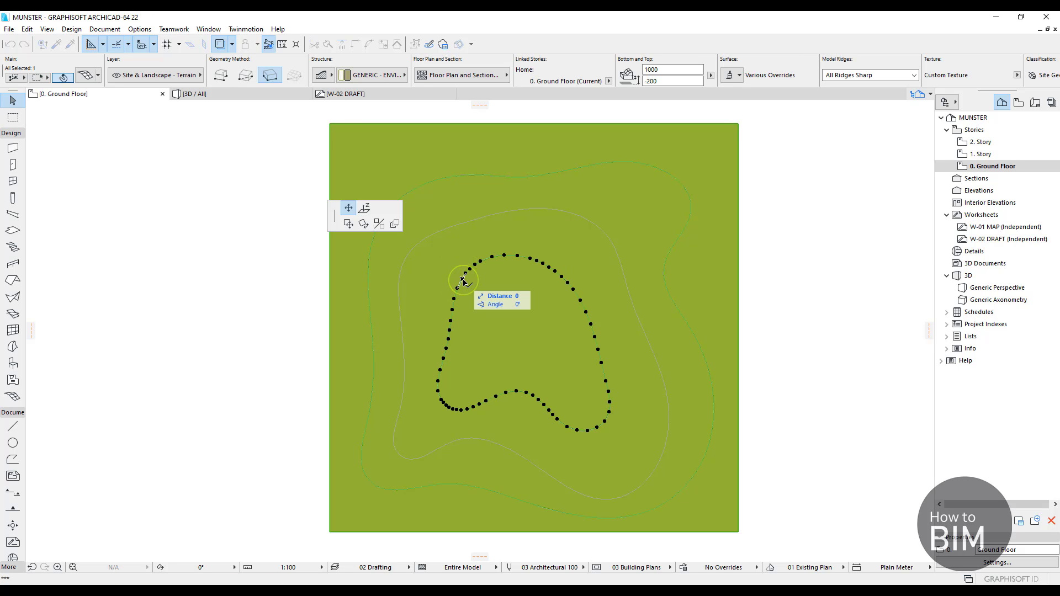
pyautogui.click(364, 208)
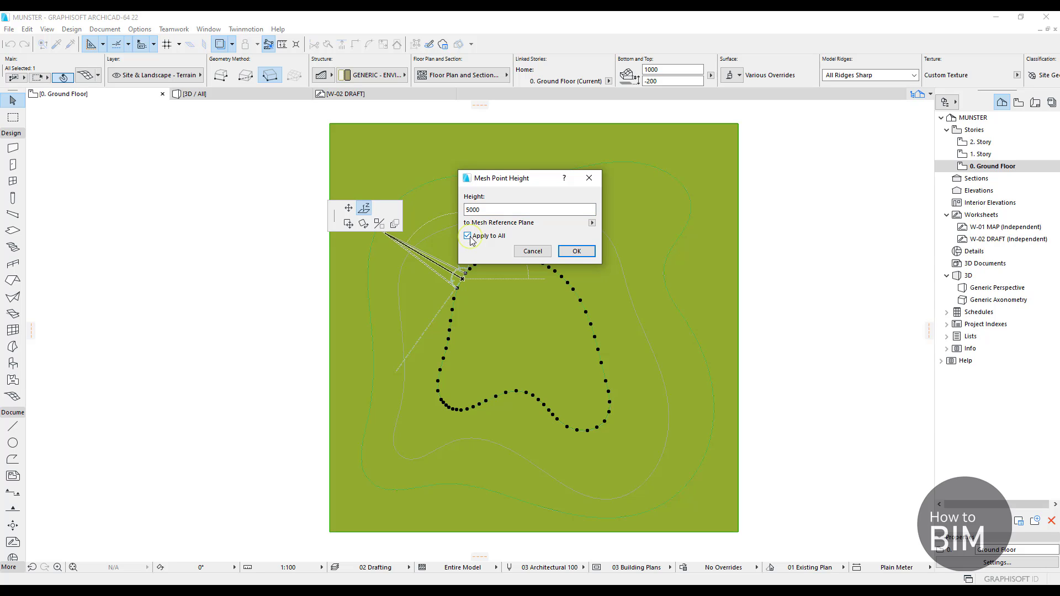
pyautogui.click(576, 252)
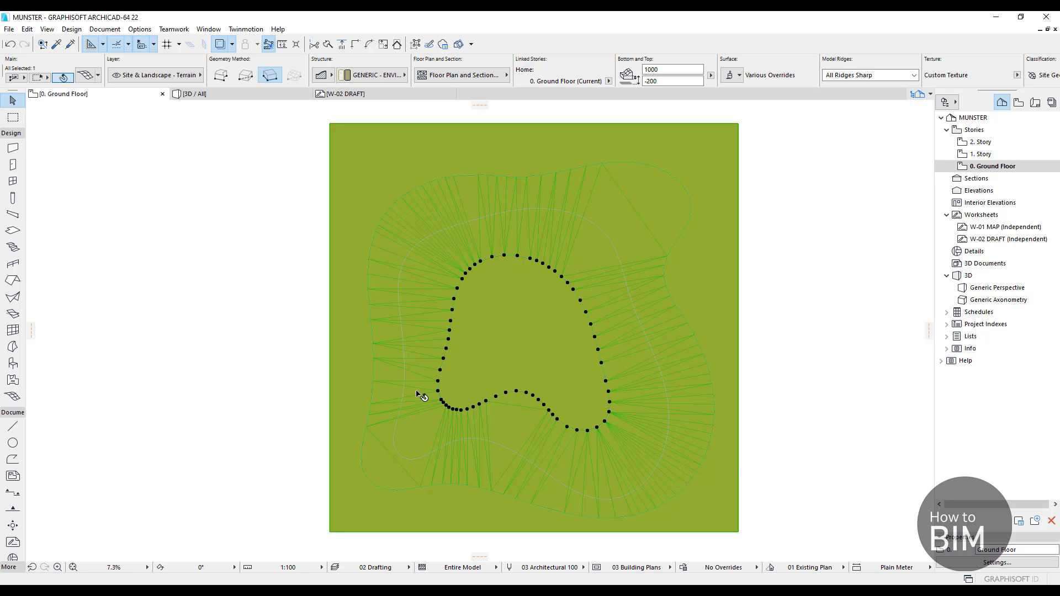
# - Examine the slopes between the raised inner contour and the outer contour in the 3D view from several angles
pyautogui.click(221, 93)
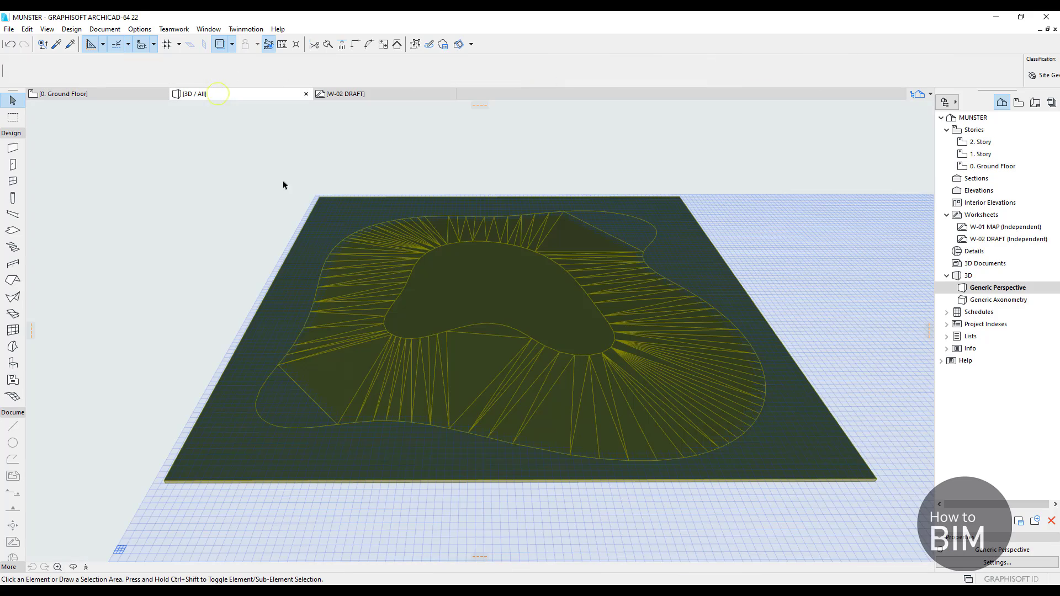
pyautogui.keyDown('shift'); pyautogui.moveTo(499, 324); pyautogui.dragTo(568, 226, button='middle'); pyautogui.keyUp('shift')
pyautogui.scroll(6, 425, 308)
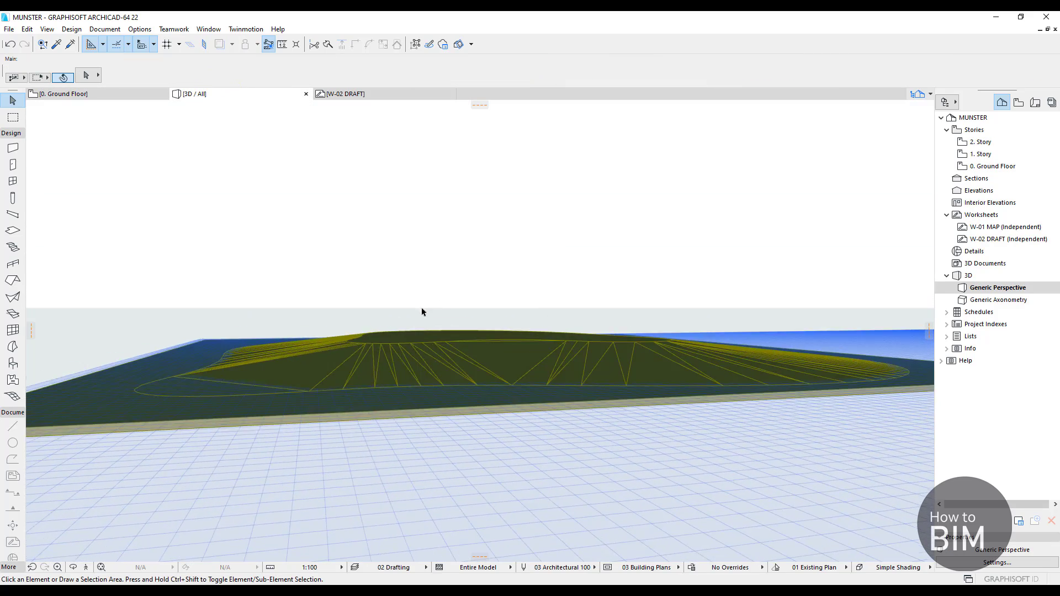
pyautogui.moveTo(452, 350); pyautogui.dragTo(469, 335, button='middle')
pyautogui.keyDown('shift'); pyautogui.moveTo(469, 335); pyautogui.dragTo(285, 399, button='middle'); pyautogui.keyUp('shift')
pyautogui.scroll(-5, 396, 347)
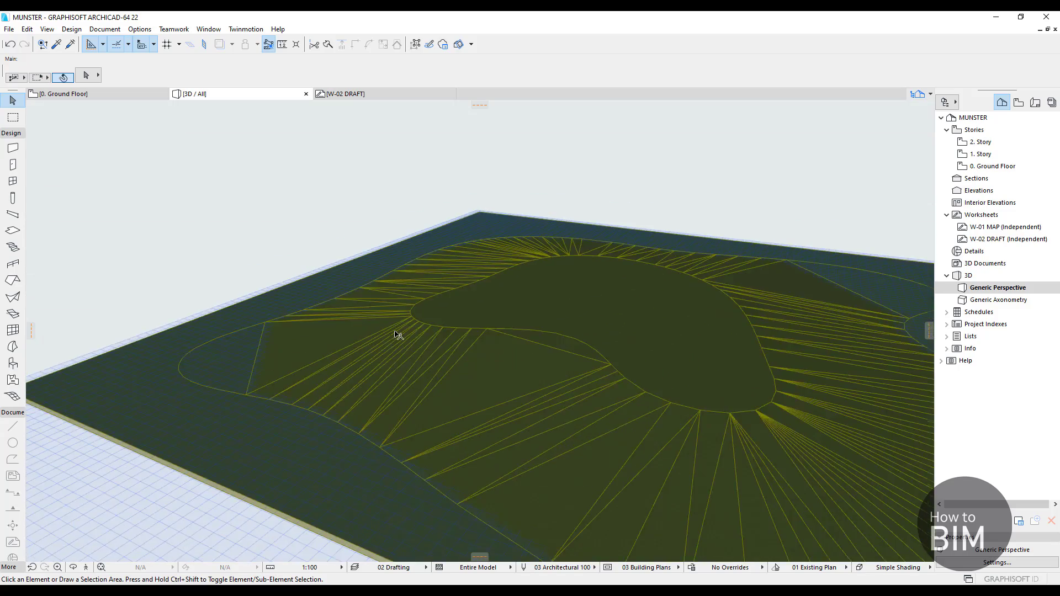
pyautogui.keyDown('shift'); pyautogui.moveTo(416, 357); pyautogui.dragTo(539, 298, button='middle'); pyautogui.keyUp('shift')
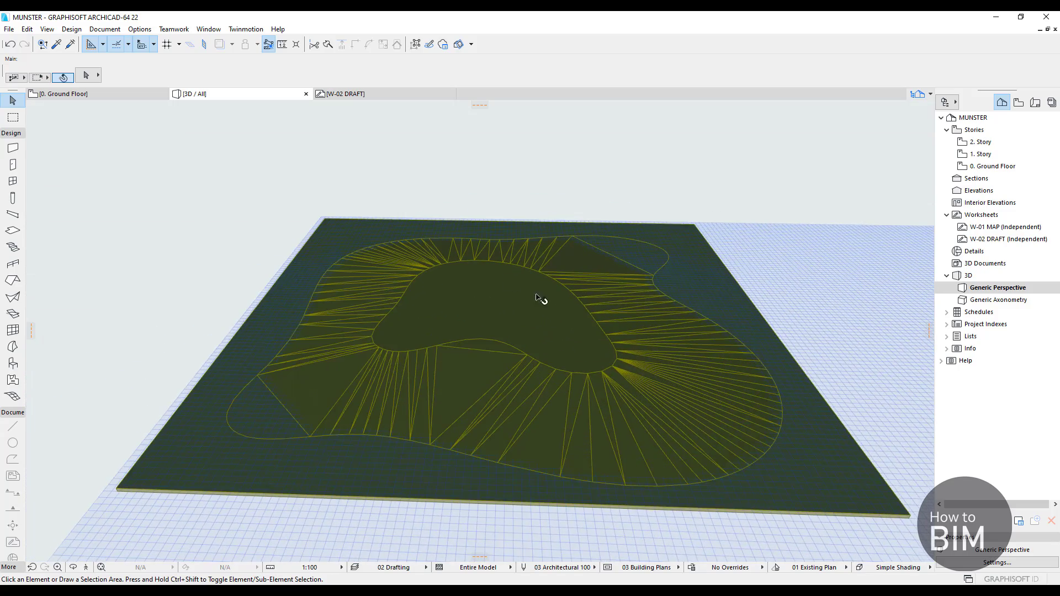
# - On the ground floor plan, set the height of all inner contour mesh points to 10000 and view the hill in 3D
pyautogui.click(91, 97)
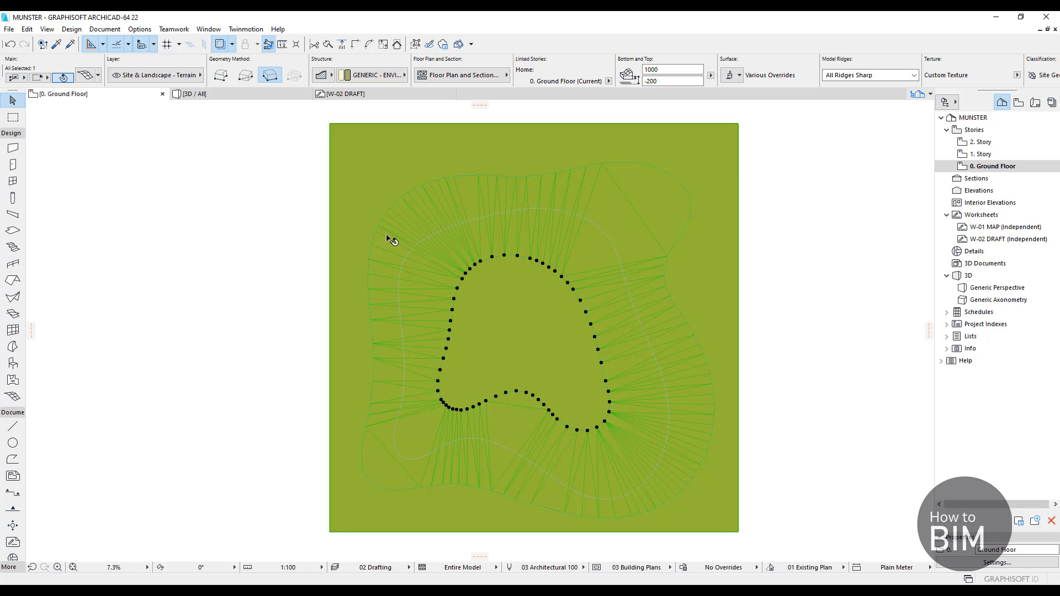
pyautogui.click(469, 270)
pyautogui.click(533, 326)
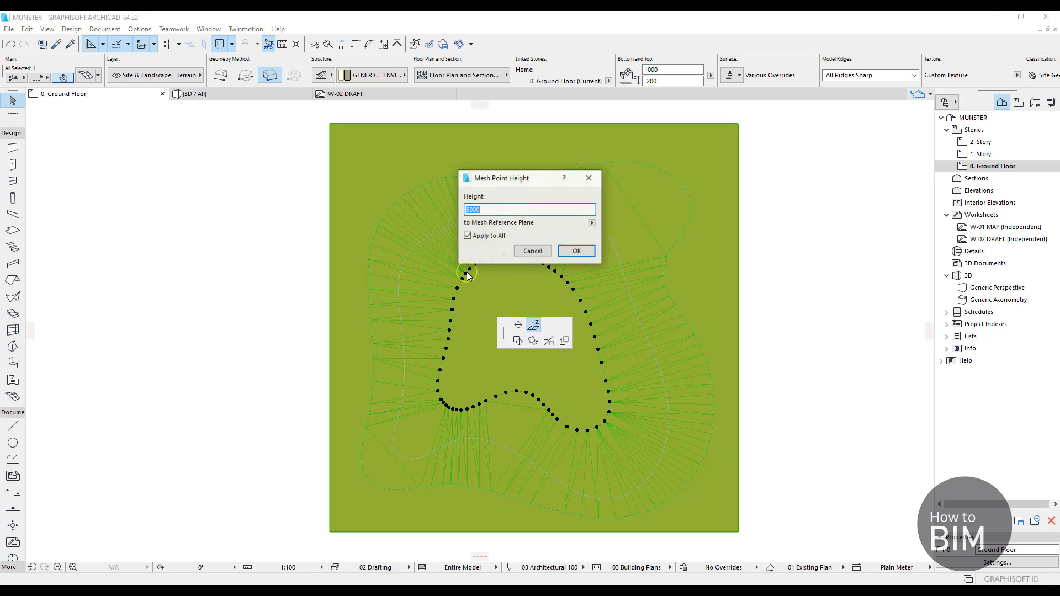
pyautogui.click(568, 207)
pyautogui.moveTo(555, 210); pyautogui.dragTo(382, 211)
pyautogui.write('1000')
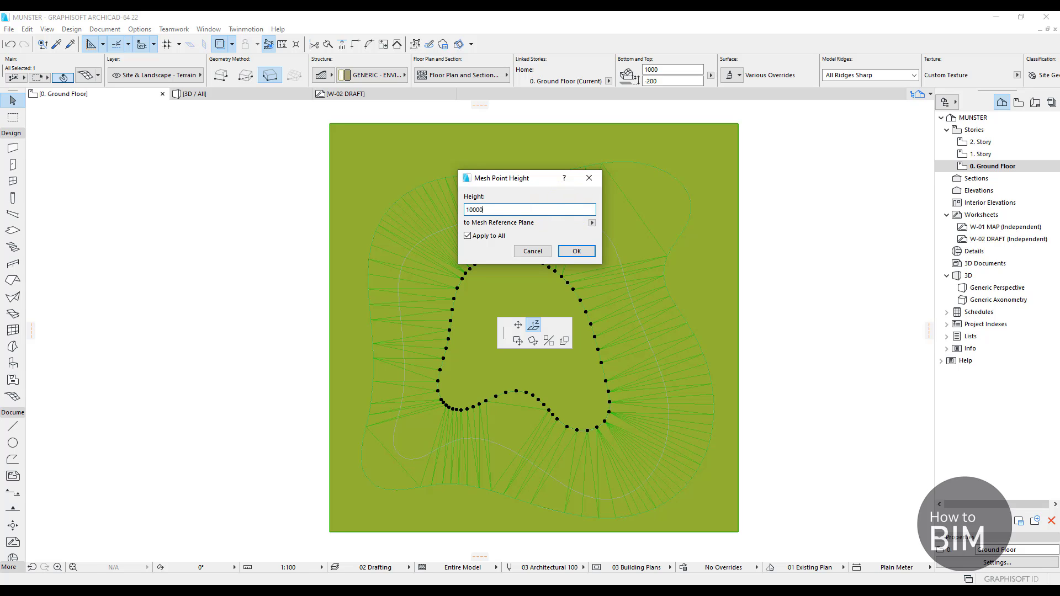
pyautogui.press('Return')
pyautogui.click(269, 94)
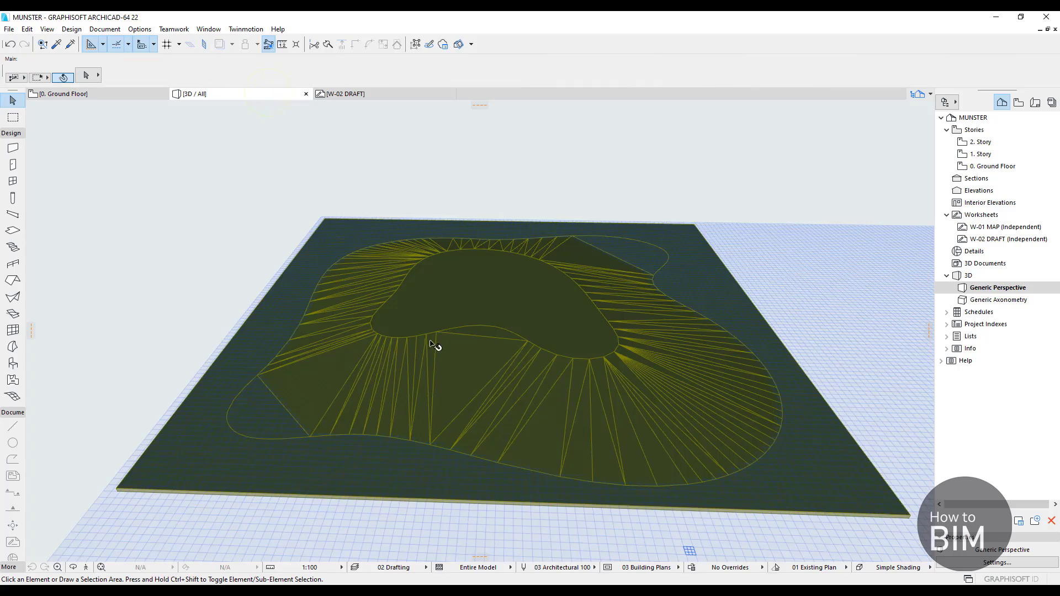
pyautogui.keyDown('shift'); pyautogui.moveTo(504, 347); pyautogui.dragTo(457, 272, button='middle'); pyautogui.keyUp('shift')
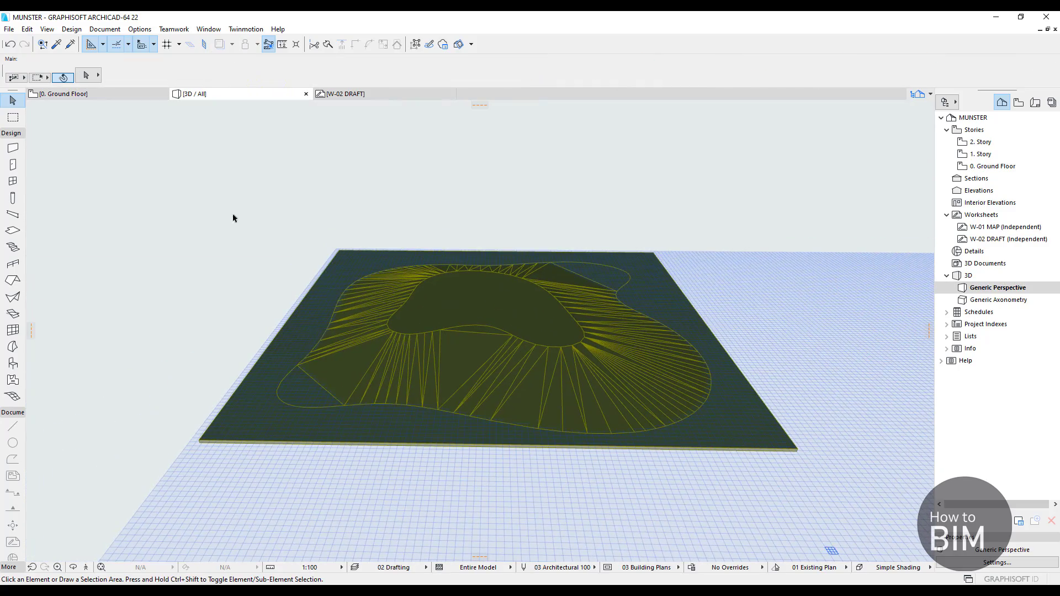
# - On the ground floor plan, select the terrain mesh instead of the middle spline and activate the Mesh tool
pyautogui.click(97, 95)
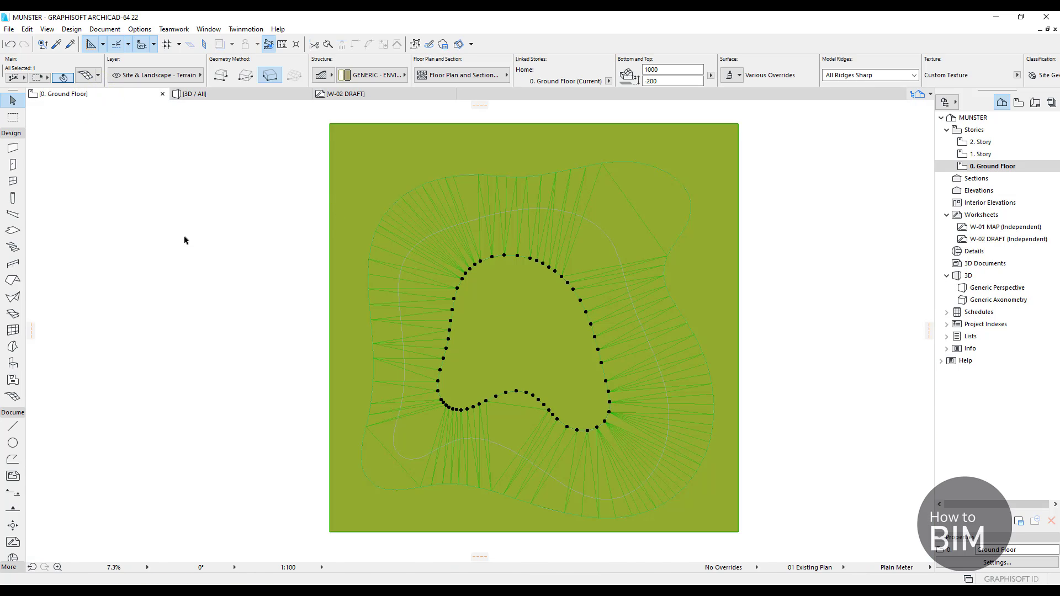
pyautogui.click(184, 237)
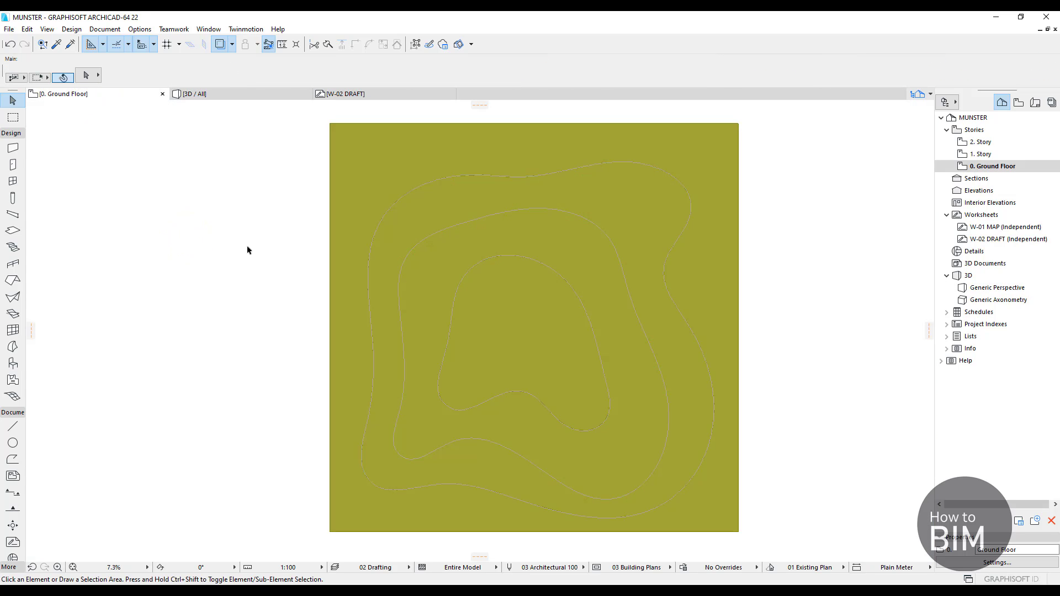
pyautogui.click(422, 244)
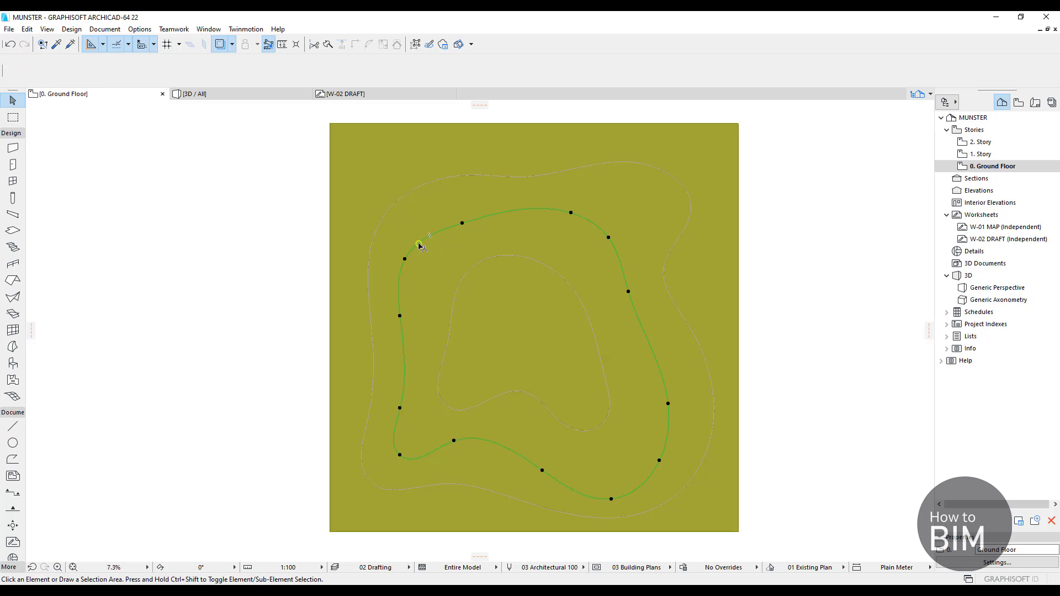
pyautogui.click(373, 277)
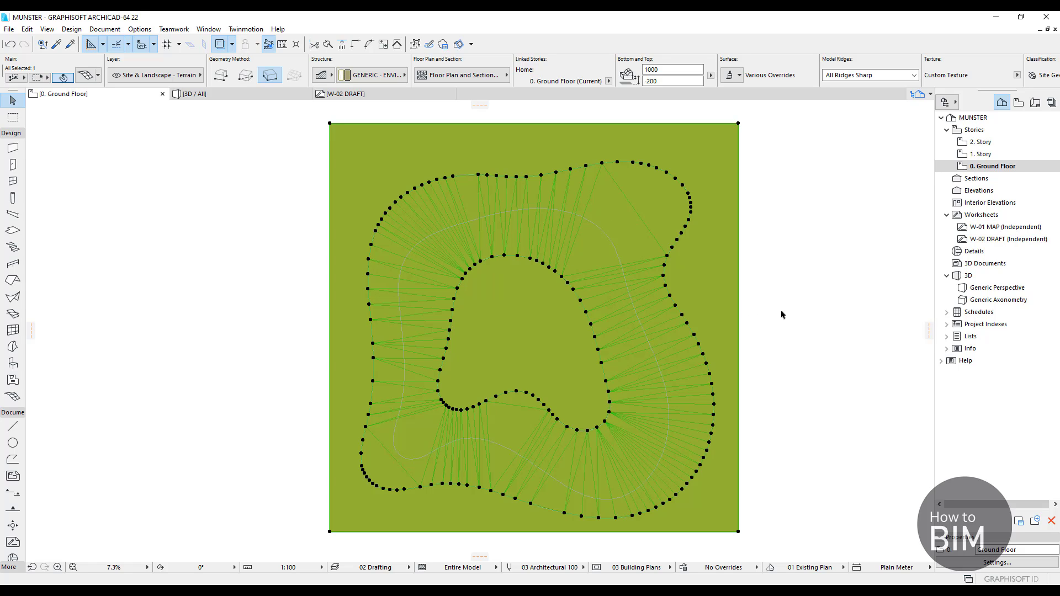
pyautogui.click(13, 396)
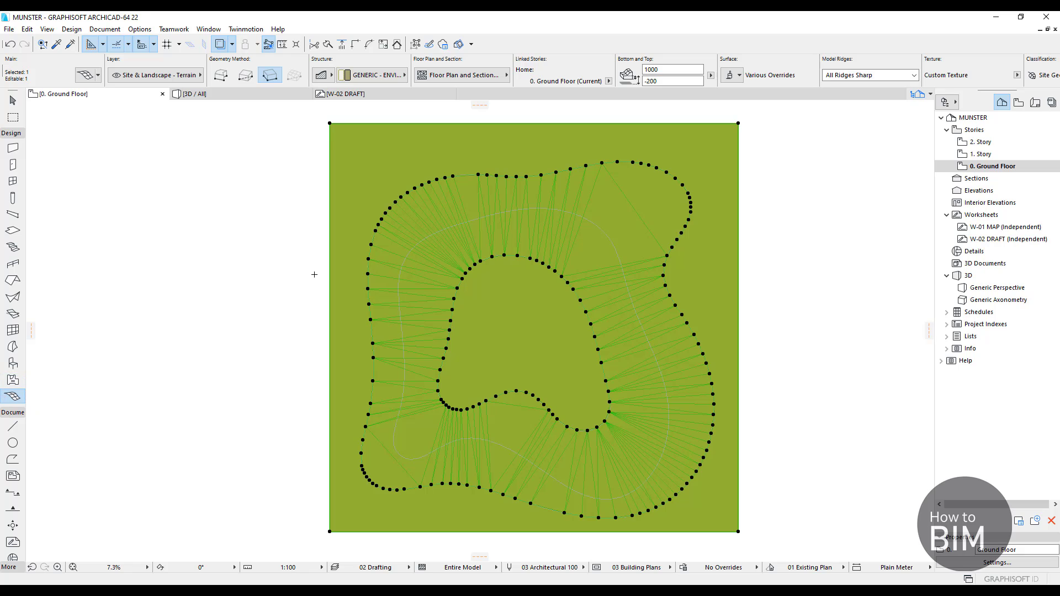
# - Try adding the middle contour spline as new mesh points with Fit to User Ridges, view it in 3D, and undo it
pyautogui.click(408, 247)
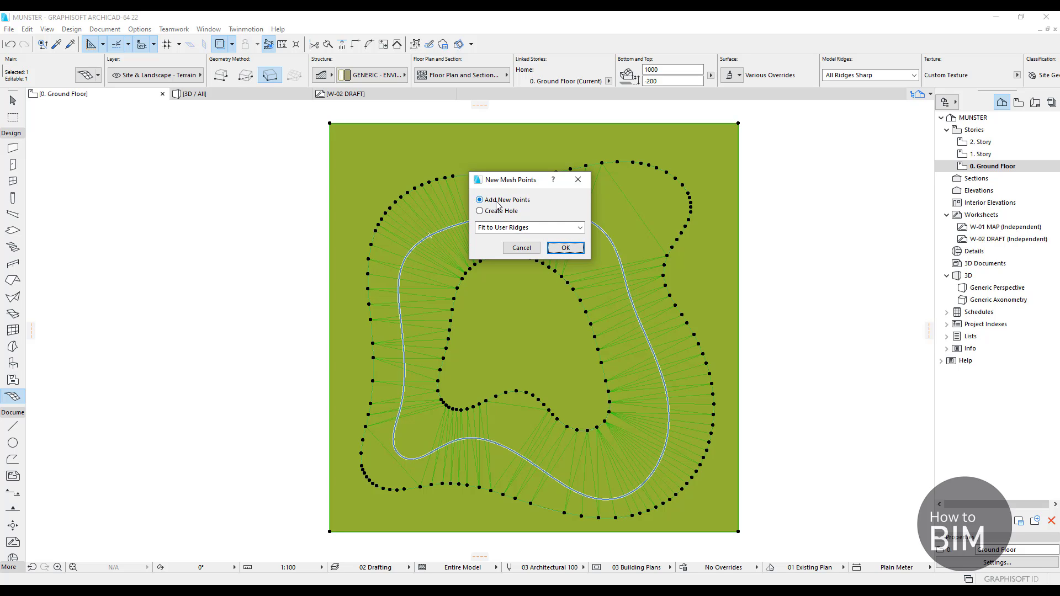
pyautogui.click(562, 247)
pyautogui.click(228, 98)
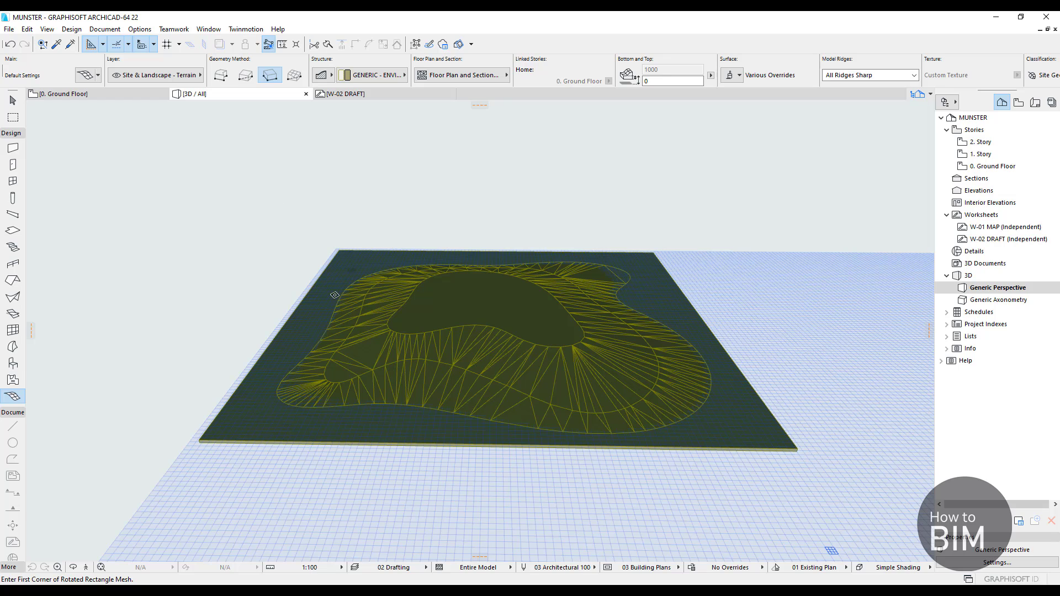
pyautogui.click(104, 92)
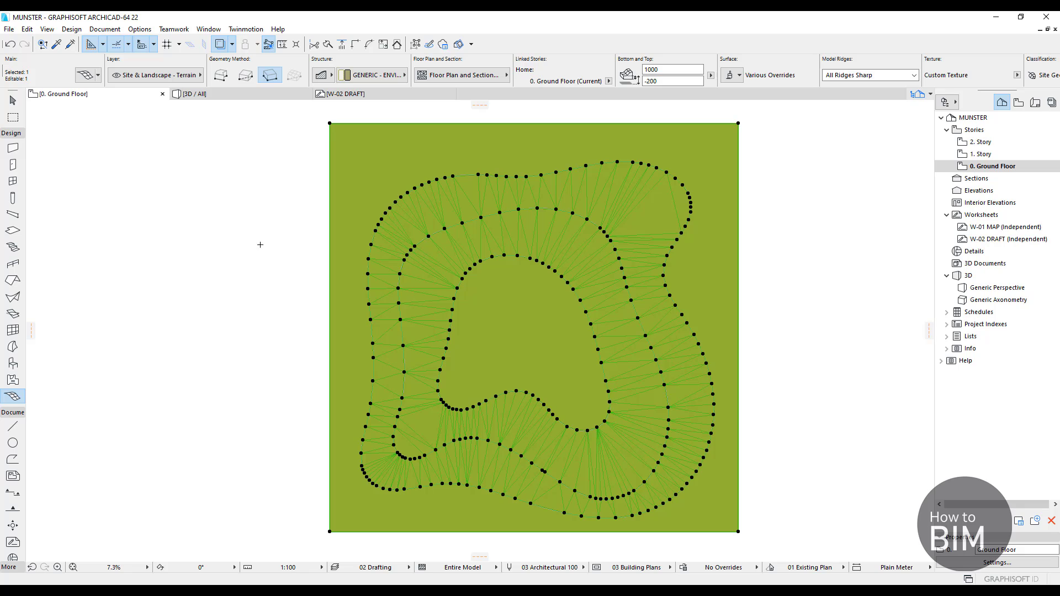
pyautogui.hotkey('ctrl', 'z')
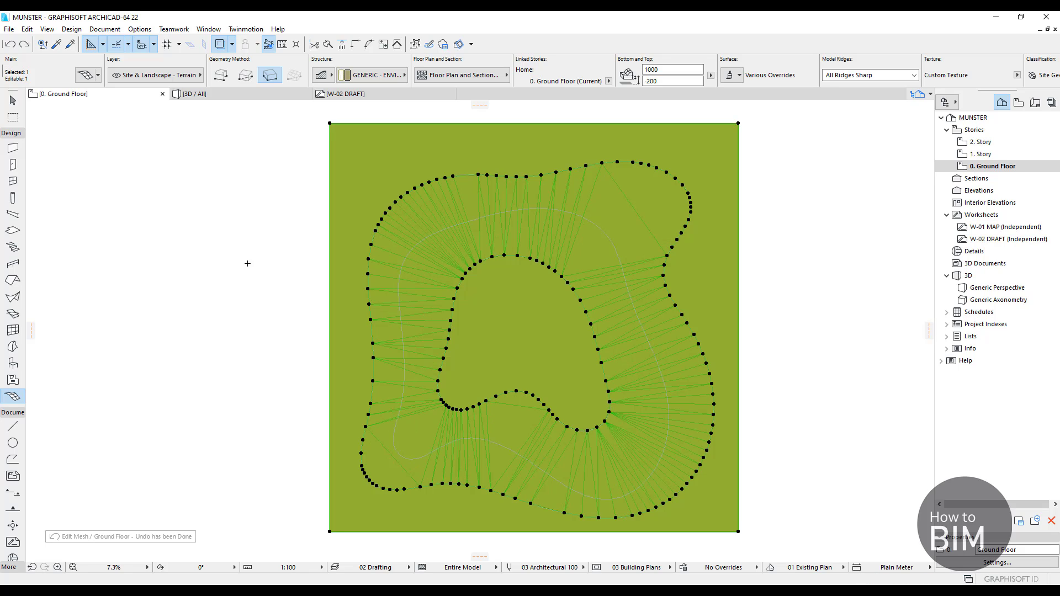
# - Try adding the middle contour spline as new mesh points with No Surface Fitting, compare it in 3D, and undo it
pyautogui.click(411, 251)
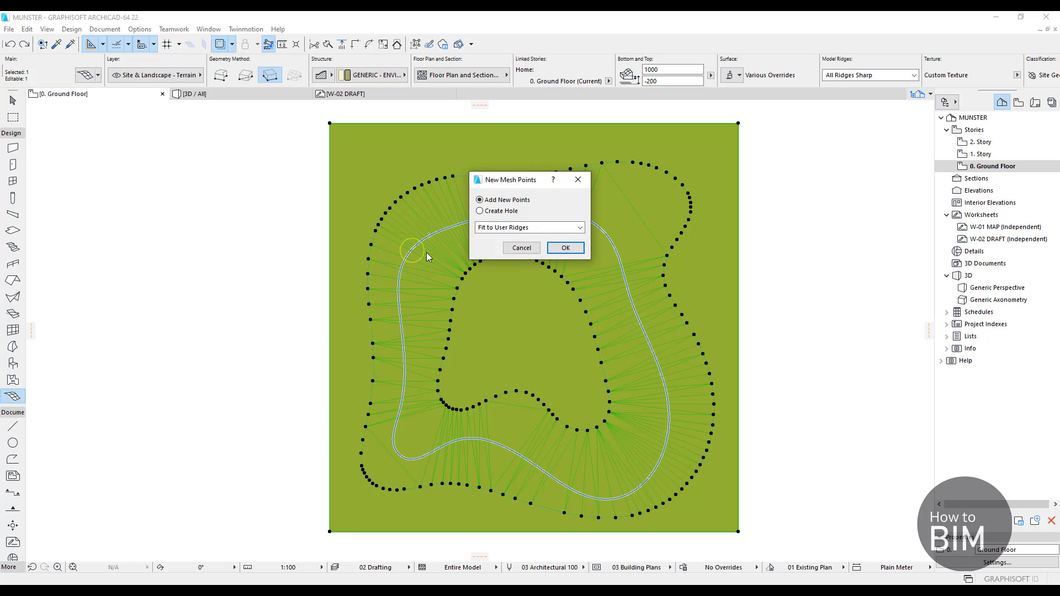
pyautogui.click(511, 228)
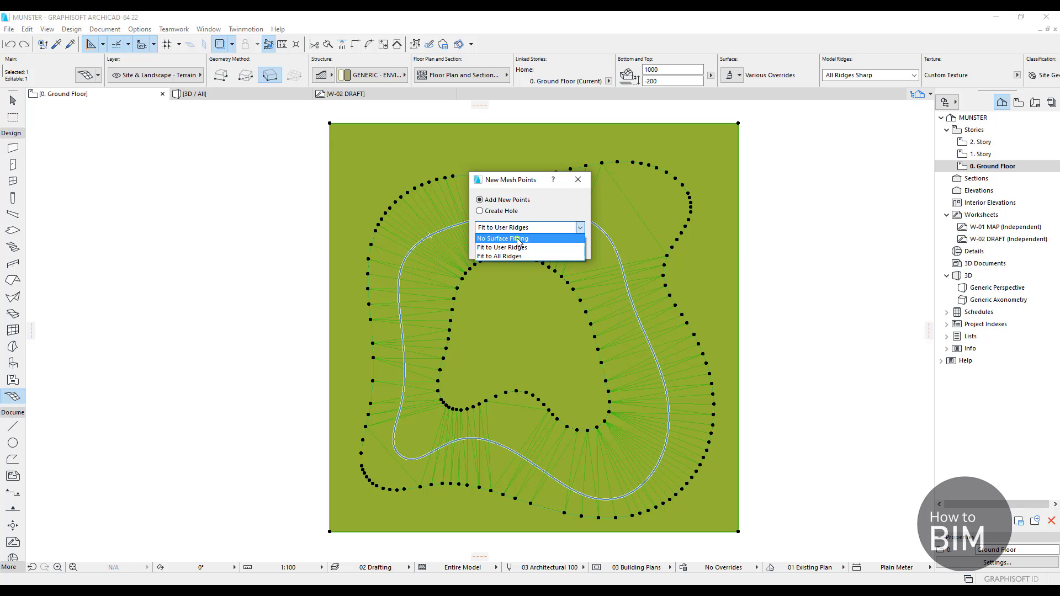
pyautogui.click(518, 239)
pyautogui.click(564, 249)
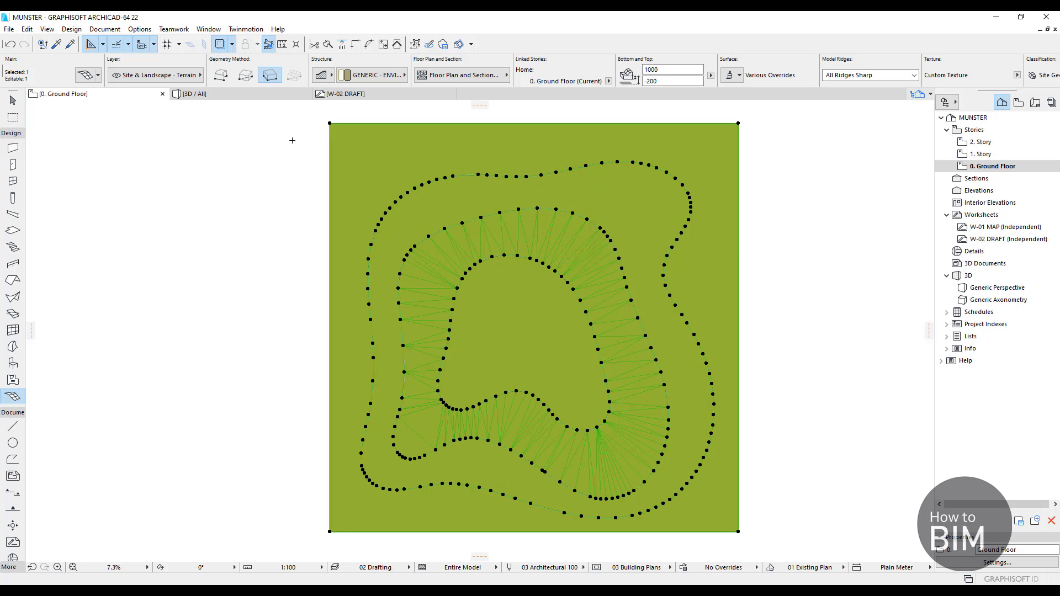
pyautogui.click(226, 98)
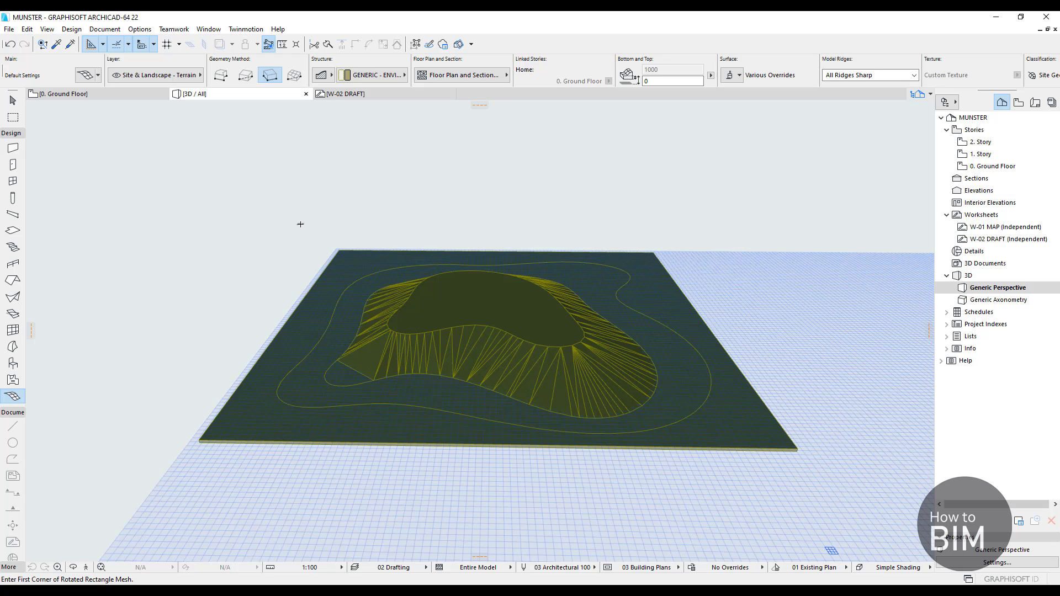
pyautogui.press('F2')
pyautogui.hotkey('ctrl', 'z')
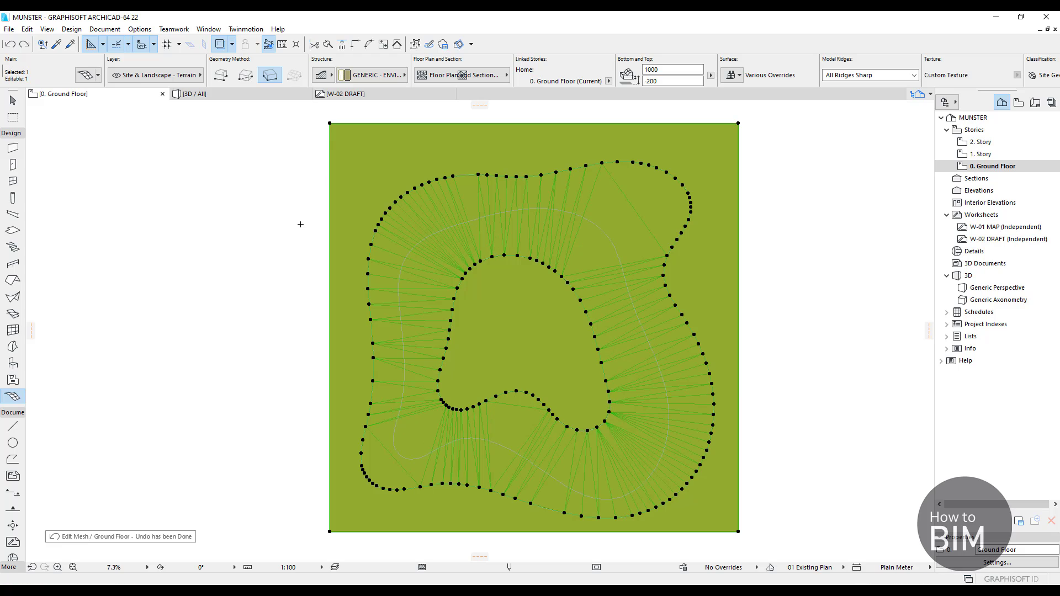
# - Add the middle contour spline to the mesh as new points with Fit to User Ridges and inspect the hill in 3D
pyautogui.click(411, 247)
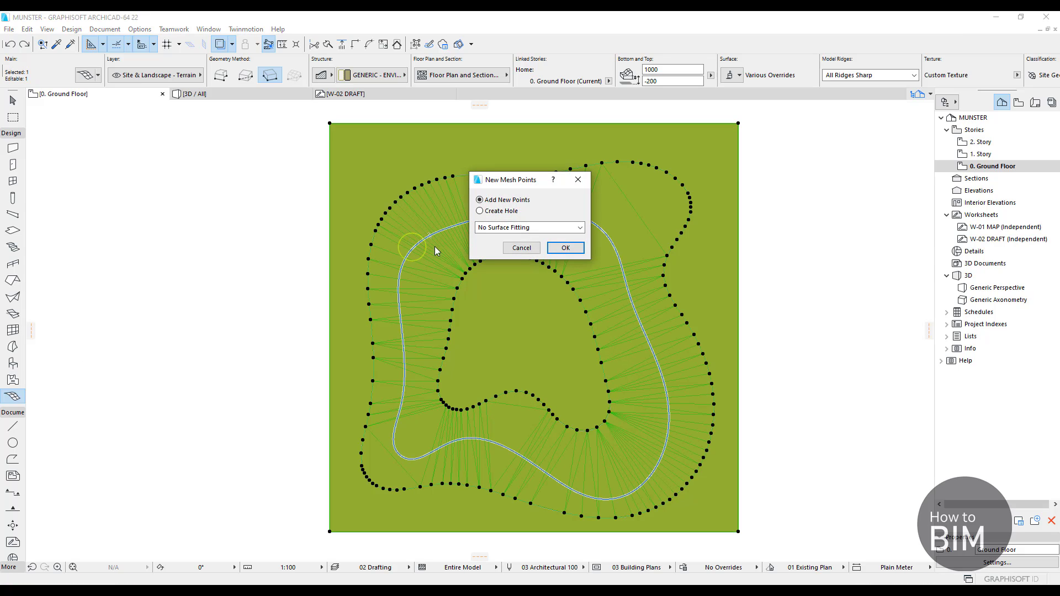
pyautogui.click(520, 228)
pyautogui.click(524, 247)
pyautogui.click(566, 248)
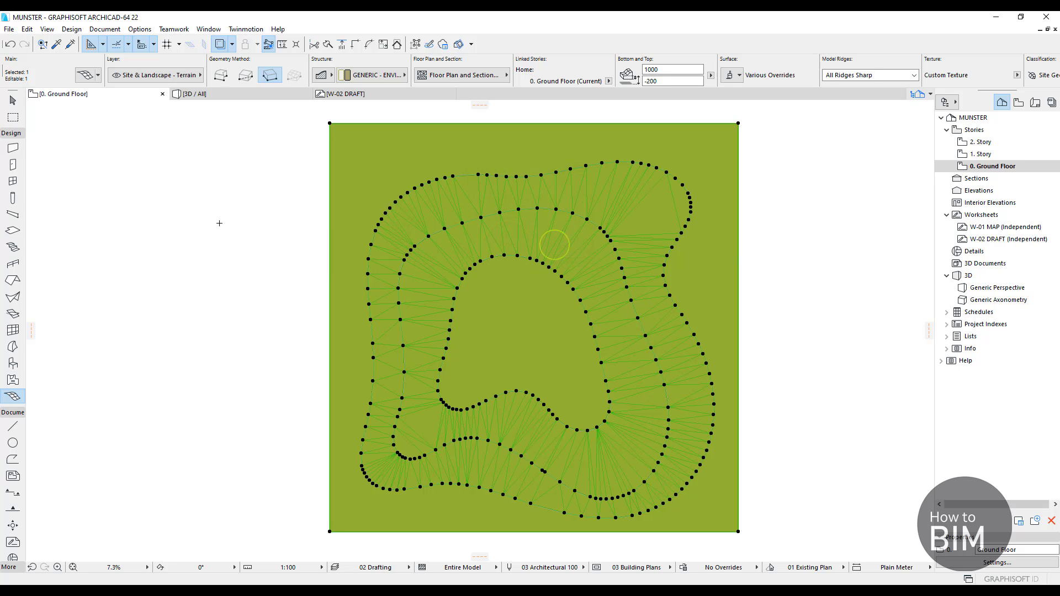
pyautogui.click(195, 95)
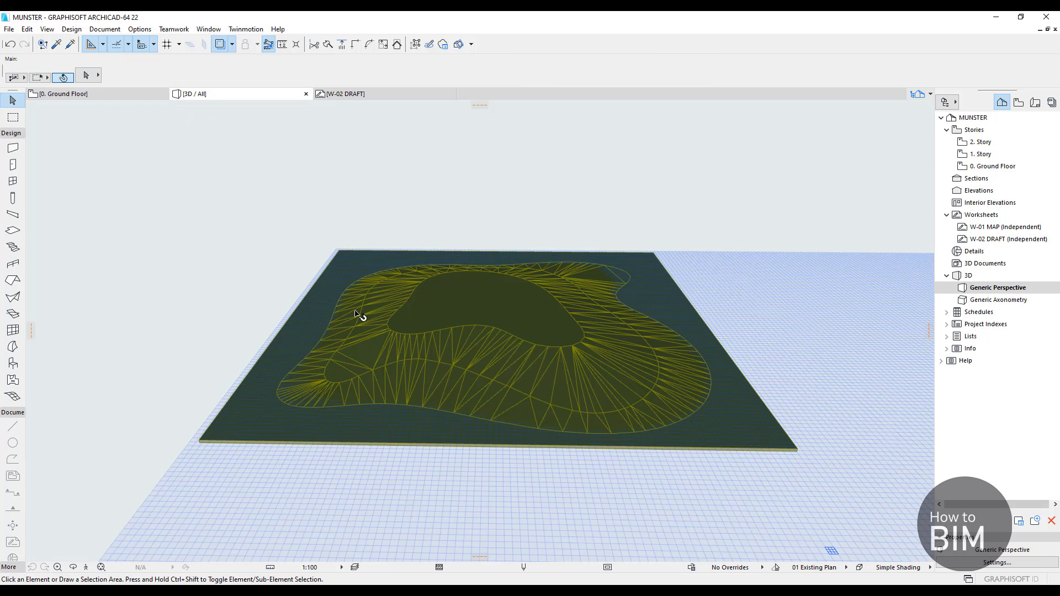
pyautogui.moveTo(548, 479); pyautogui.dragTo(255, 449)
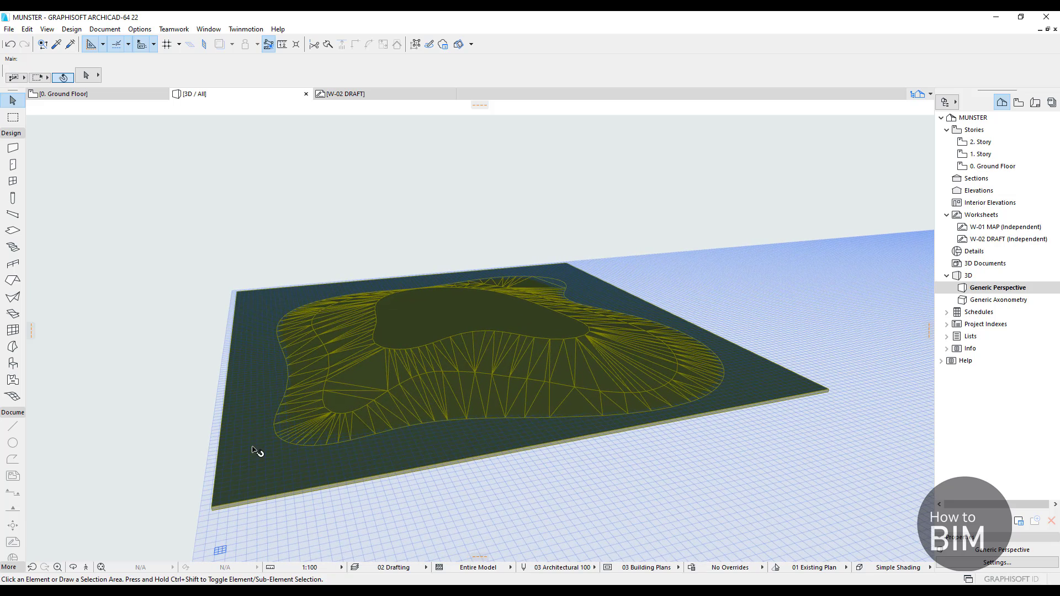
# - Select the terrain mesh in 3D and review its height, base elevation and project-zero offset in the mesh settings
pyautogui.click(252, 415)
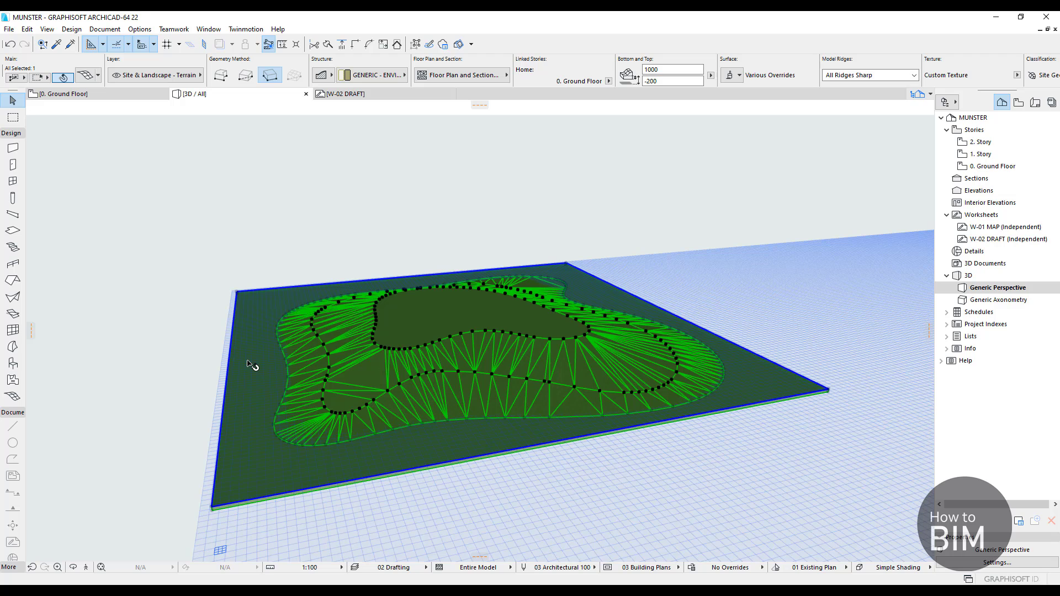
pyautogui.click(84, 79)
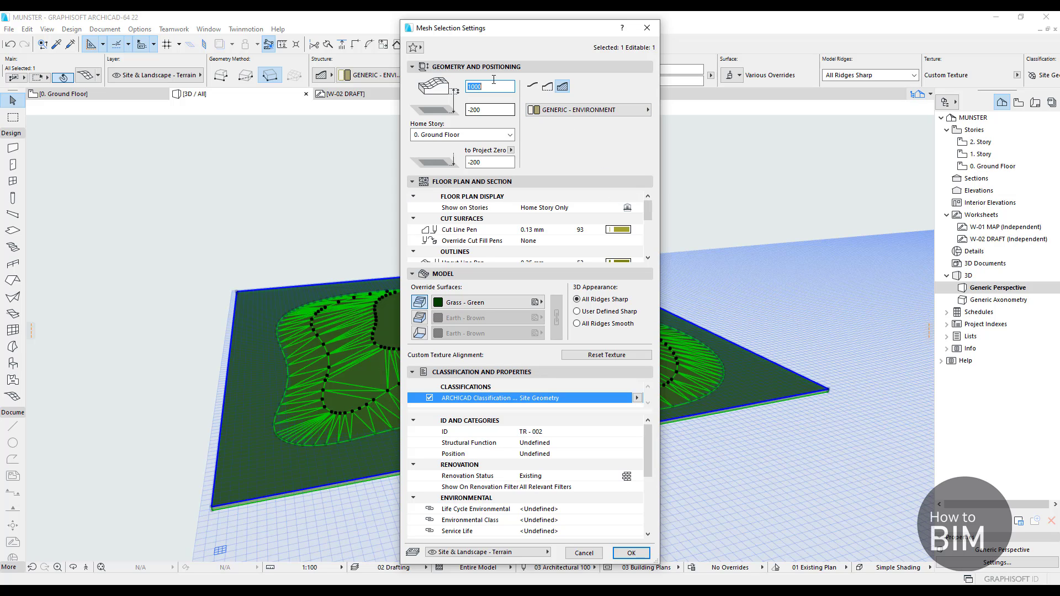
pyautogui.moveTo(491, 29); pyautogui.dragTo(111, 45)
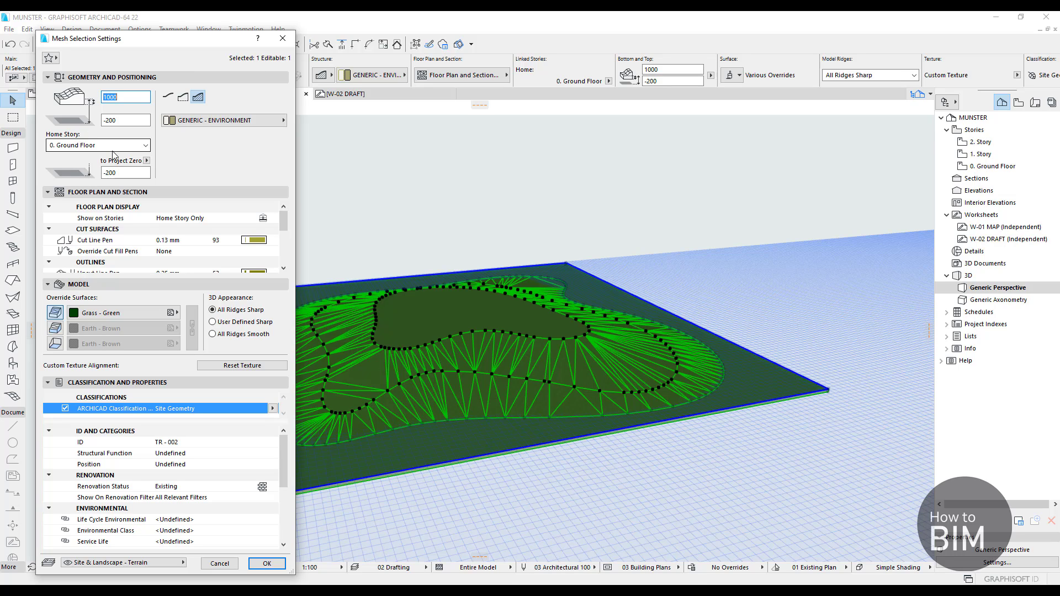
pyautogui.click(123, 119)
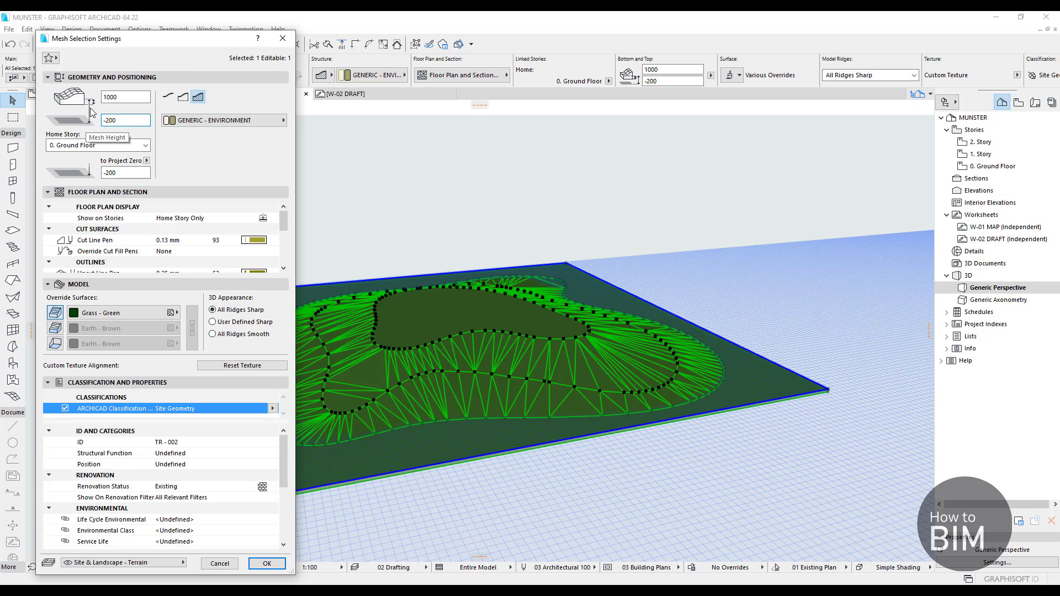
pyautogui.click(125, 97)
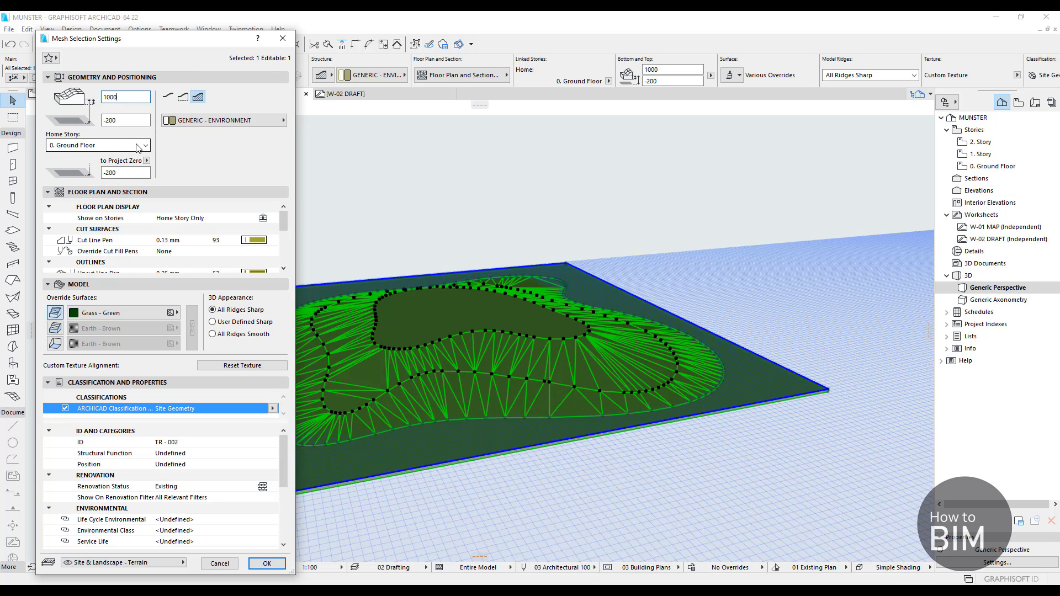
pyautogui.click(110, 119)
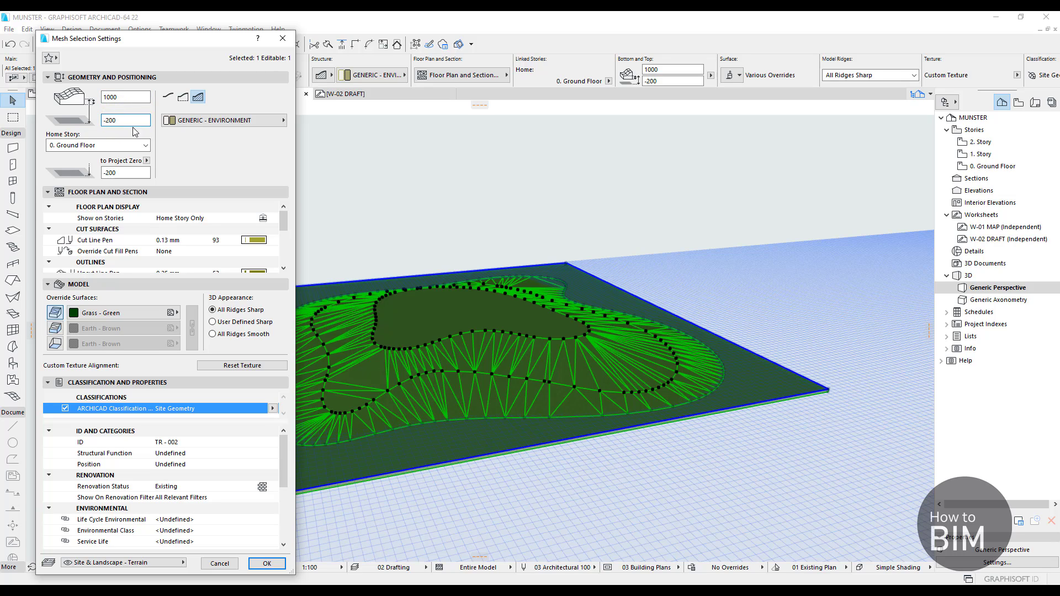
pyautogui.click(125, 173)
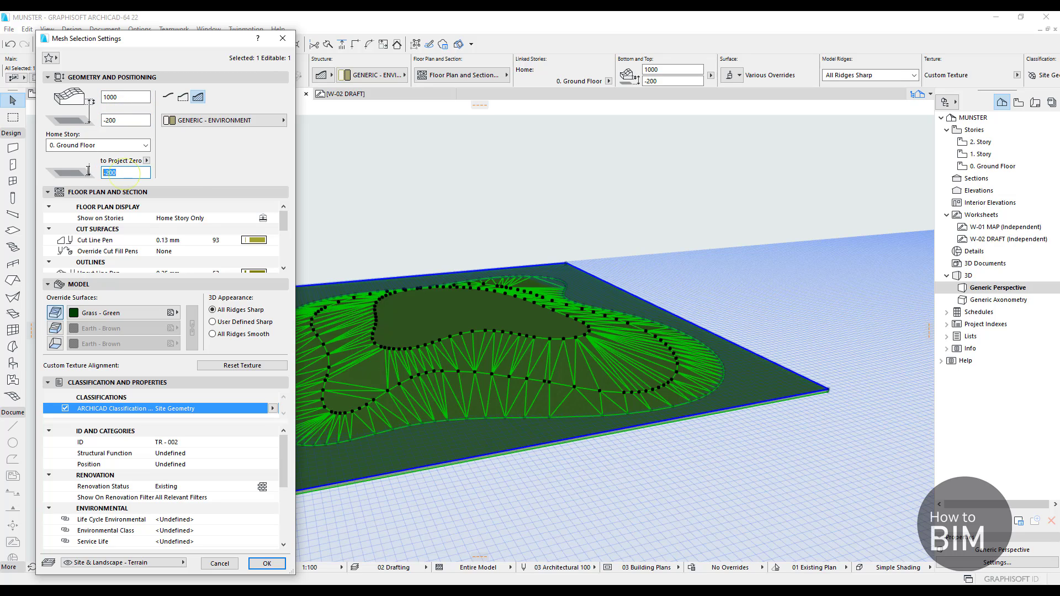
pyautogui.doubleClick(130, 172)
pyautogui.click(131, 172)
pyautogui.click(195, 159)
# - Try the surface-only structure on the terrain mesh and inspect its thin edges in 3D
pyautogui.click(168, 98)
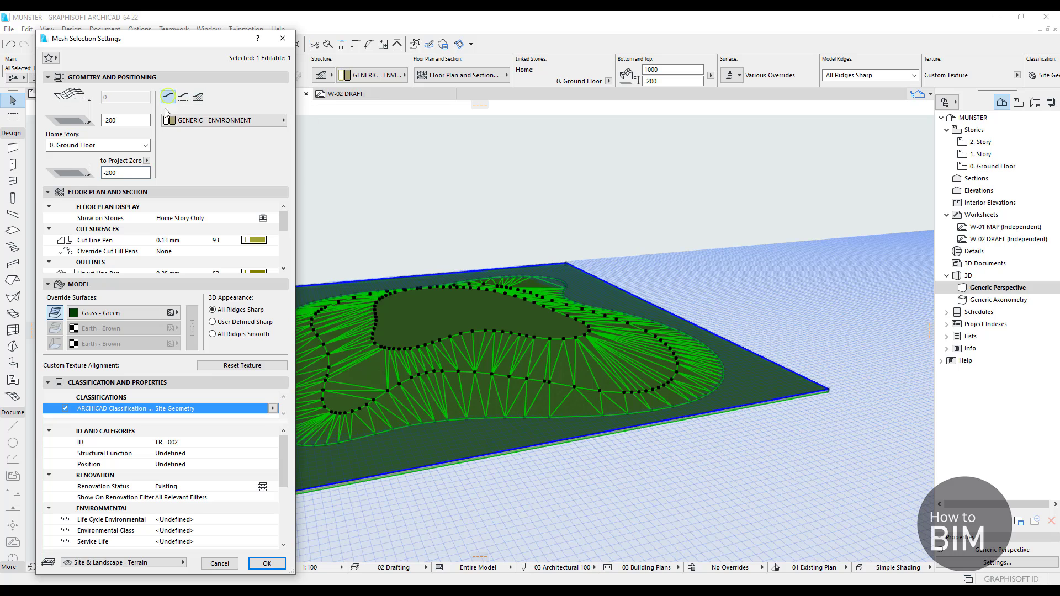
pyautogui.click(268, 563)
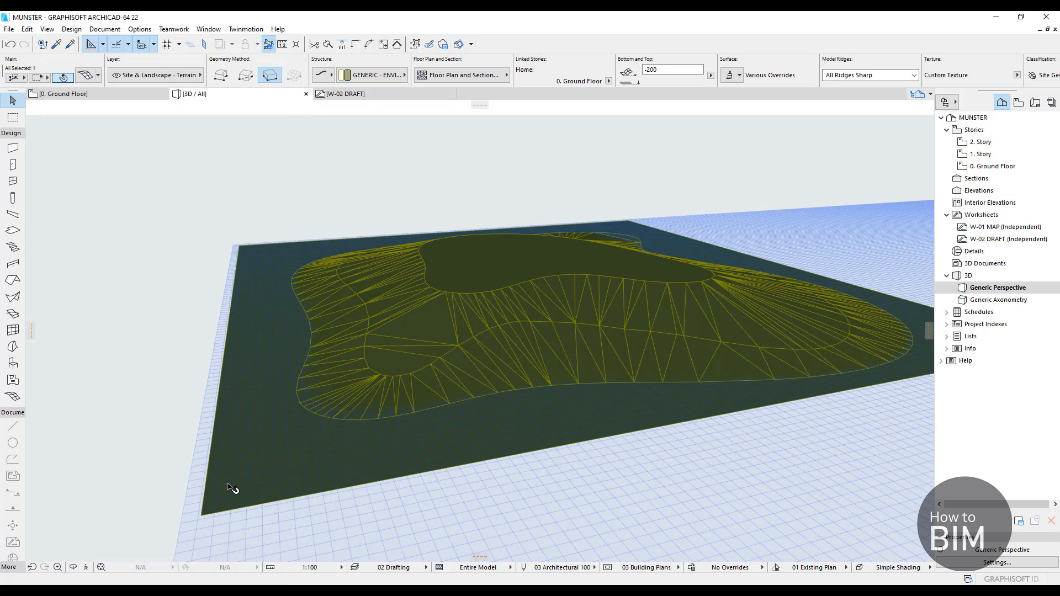
pyautogui.scroll(2, 227, 484)
pyautogui.keyDown('shift'); pyautogui.moveTo(301, 447); pyautogui.dragTo(312, 354, button='middle'); pyautogui.keyUp('shift')
pyautogui.keyDown('shift'); pyautogui.moveTo(346, 270); pyautogui.dragTo(420, 273, button='middle'); pyautogui.keyUp('shift')
pyautogui.keyDown('shift'); pyautogui.moveTo(211, 349); pyautogui.dragTo(274, 297, button='middle'); pyautogui.keyUp('shift')
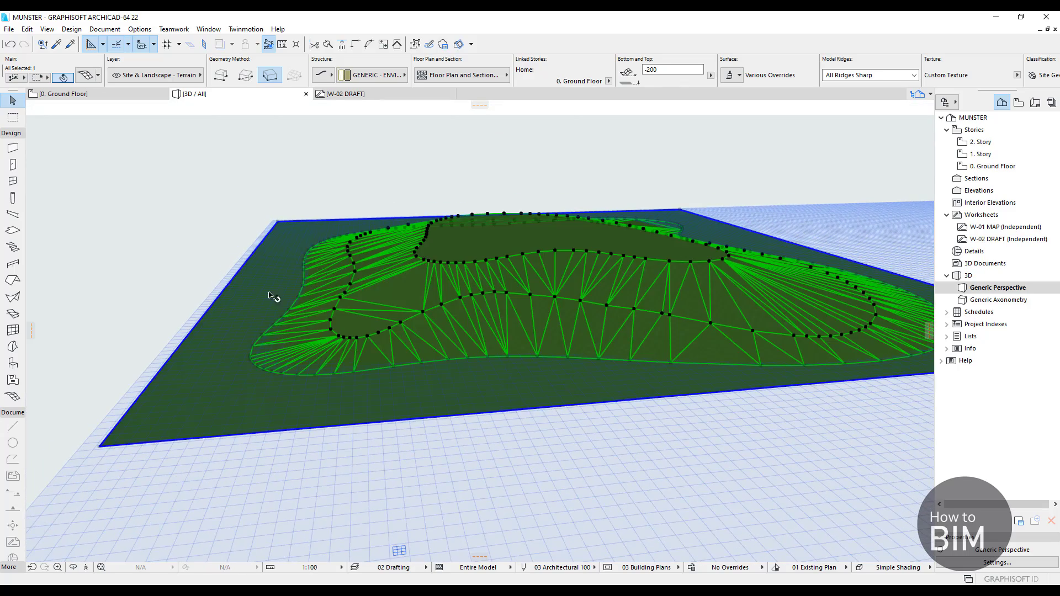
pyautogui.keyDown('shift'); pyautogui.moveTo(351, 349); pyautogui.dragTo(326, 230, button='middle'); pyautogui.keyUp('shift')
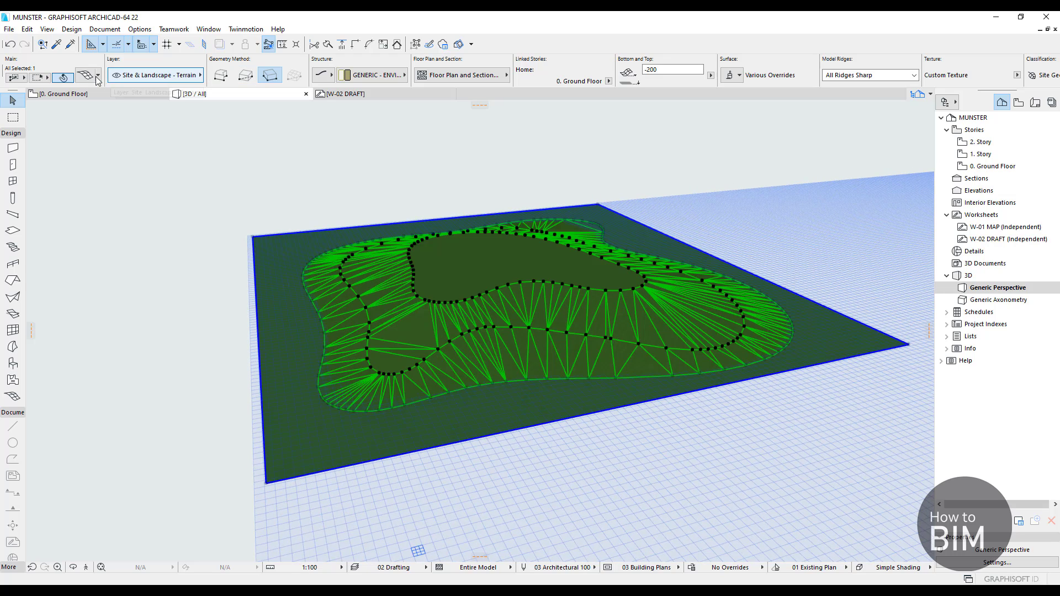
# - Switch the terrain mesh to the solid body structure and view its thickness in 3D
pyautogui.click(84, 77)
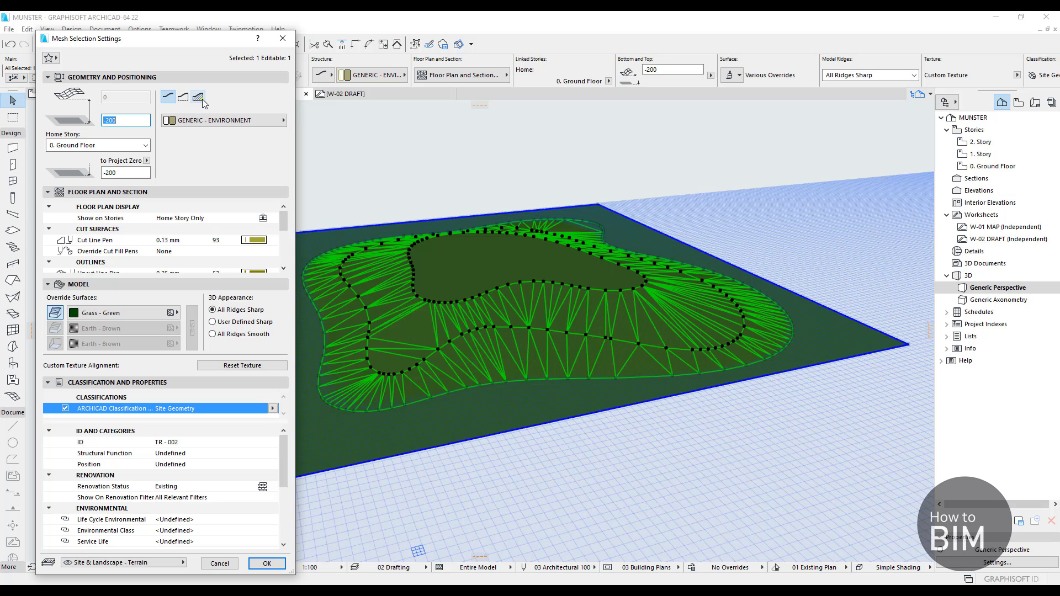
pyautogui.click(197, 97)
pyautogui.click(268, 563)
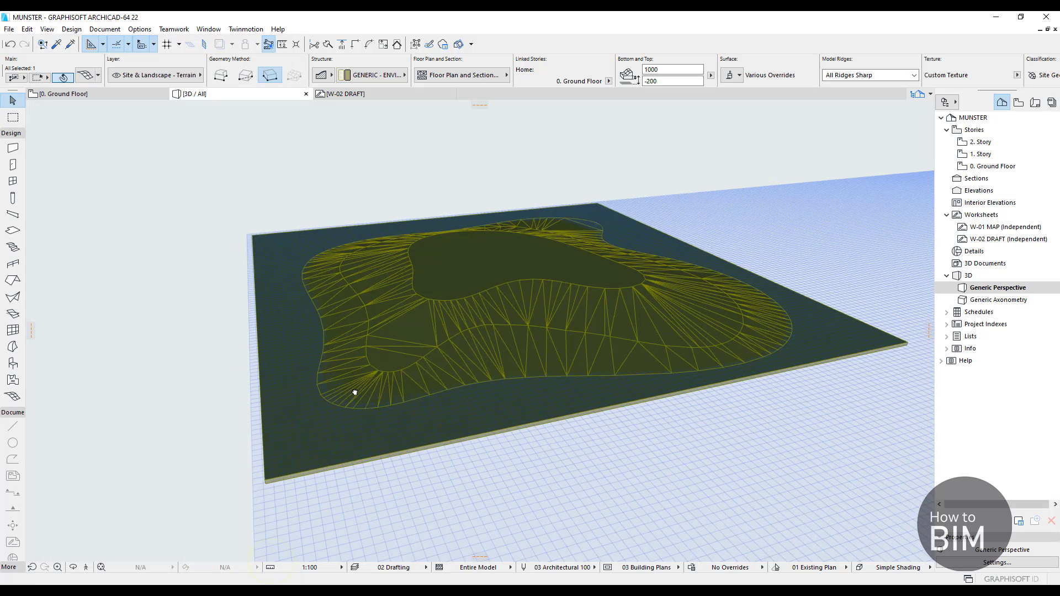
pyautogui.moveTo(287, 390)
pyautogui.keyDown('shift'); pyautogui.mouseDown(button='middle')
pyautogui.moveTo(318, 325)
pyautogui.moveTo(236, 366)
pyautogui.moveTo(293, 400)
pyautogui.mouseUp(button='middle'); pyautogui.keyUp('shift')
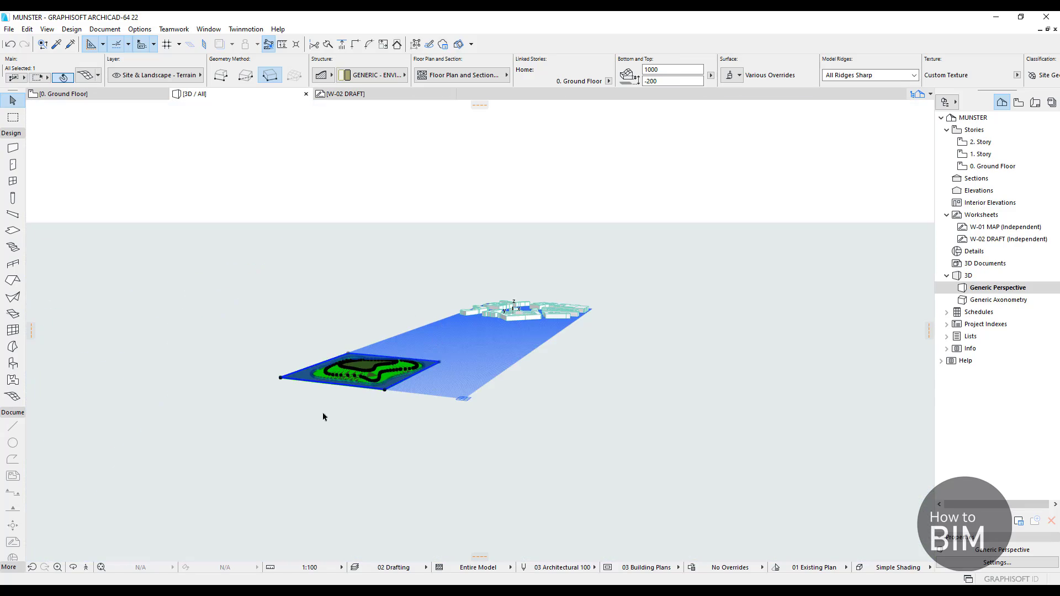
pyautogui.scroll(6, 377, 387)
pyautogui.keyDown('shift'); pyautogui.moveTo(464, 383); pyautogui.dragTo(483, 290, button='middle'); pyautogui.keyUp('shift')
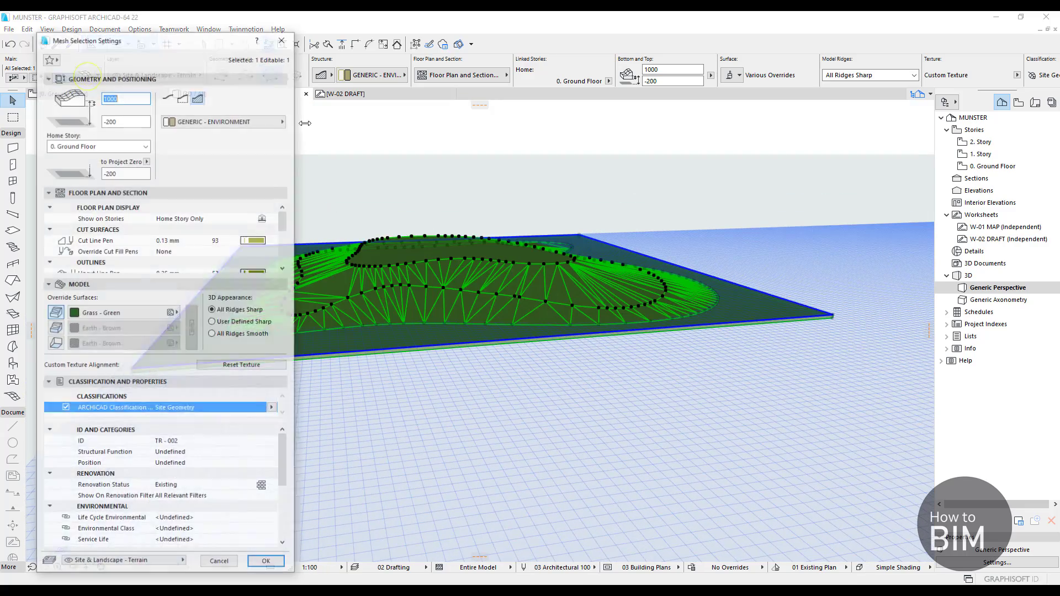
# - Try the skirt structure without a bottom on the terrain mesh and inspect its hollow underside and edges in 3D
pyautogui.click(88, 77)
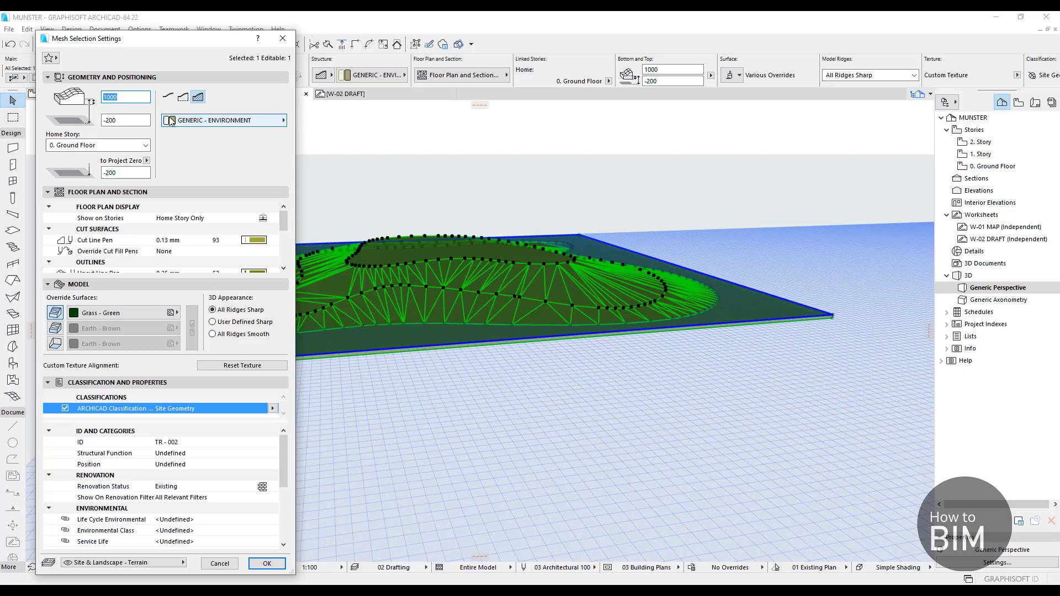
pyautogui.click(267, 564)
pyautogui.keyDown('shift'); pyautogui.moveTo(320, 309); pyautogui.dragTo(105, 313, button='middle'); pyautogui.keyUp('shift')
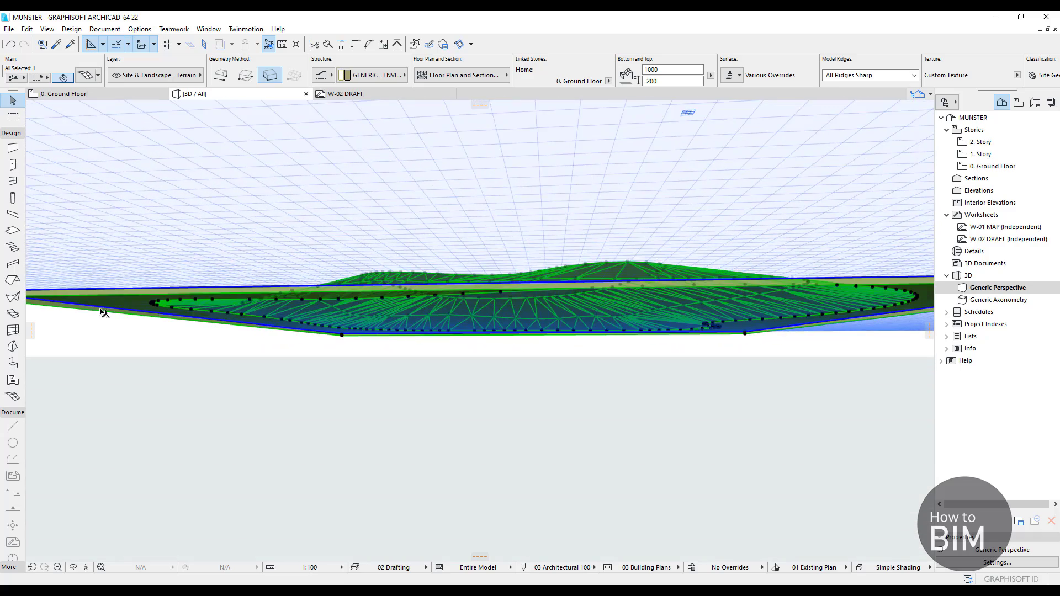
pyautogui.scroll(3, 99, 296)
pyautogui.scroll(4, 149, 309)
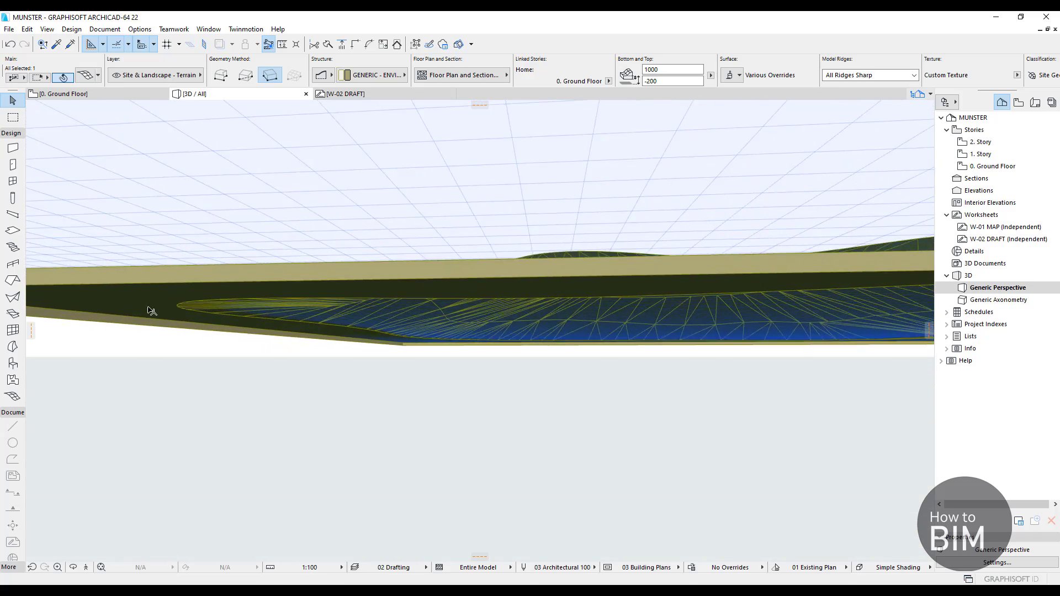
pyautogui.moveTo(174, 308); pyautogui.dragTo(360, 336, button='middle')
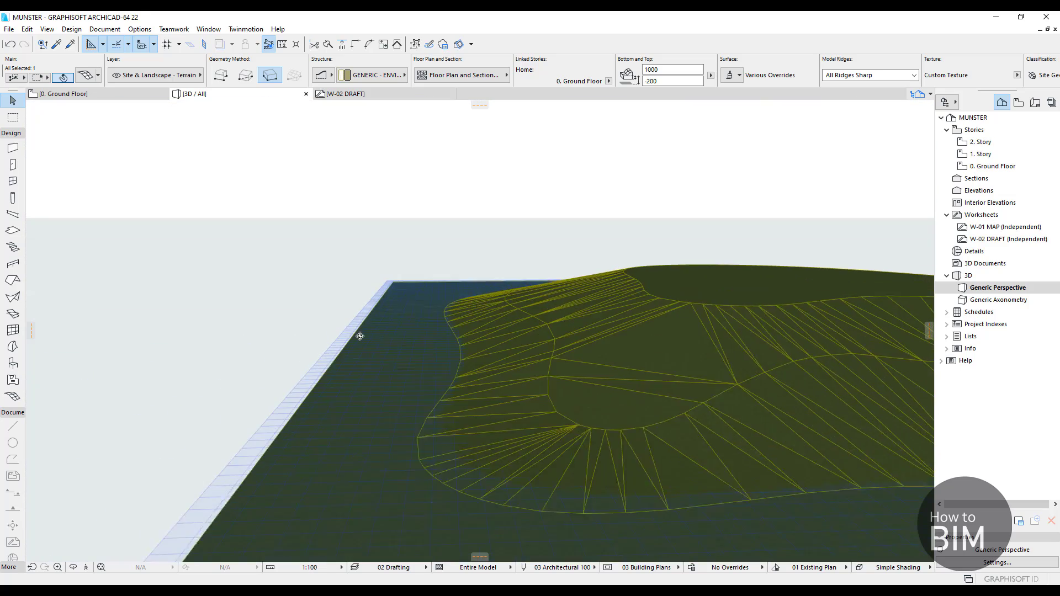
pyautogui.scroll(-4, 354, 304)
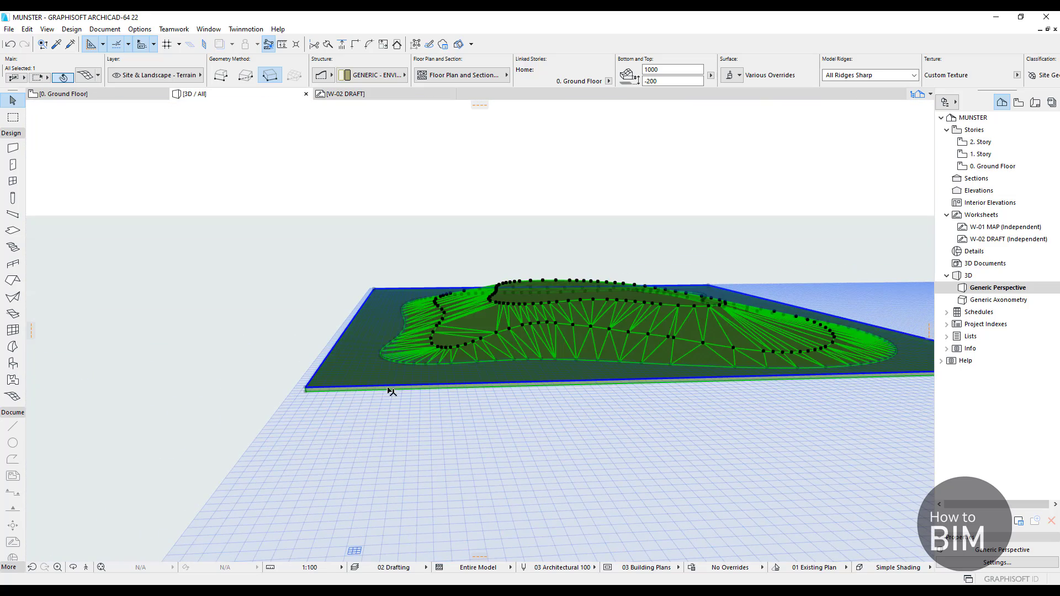
pyautogui.scroll(2, 495, 412)
pyautogui.scroll(2, 498, 413)
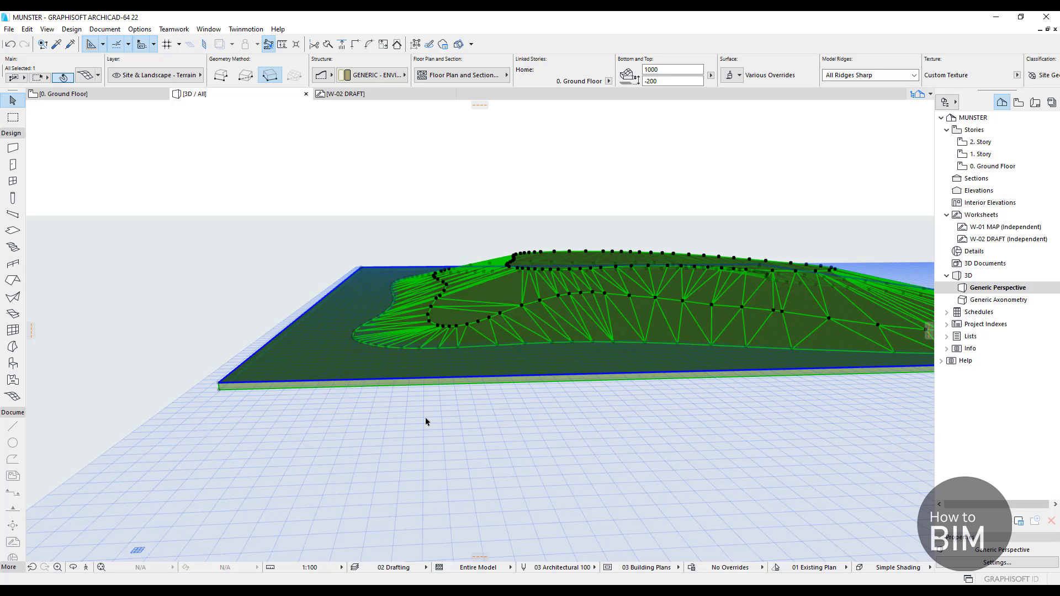
pyautogui.keyDown('shift'); pyautogui.moveTo(525, 265); pyautogui.dragTo(407, 349, button='middle'); pyautogui.keyUp('shift')
pyautogui.scroll(-3, 407, 348)
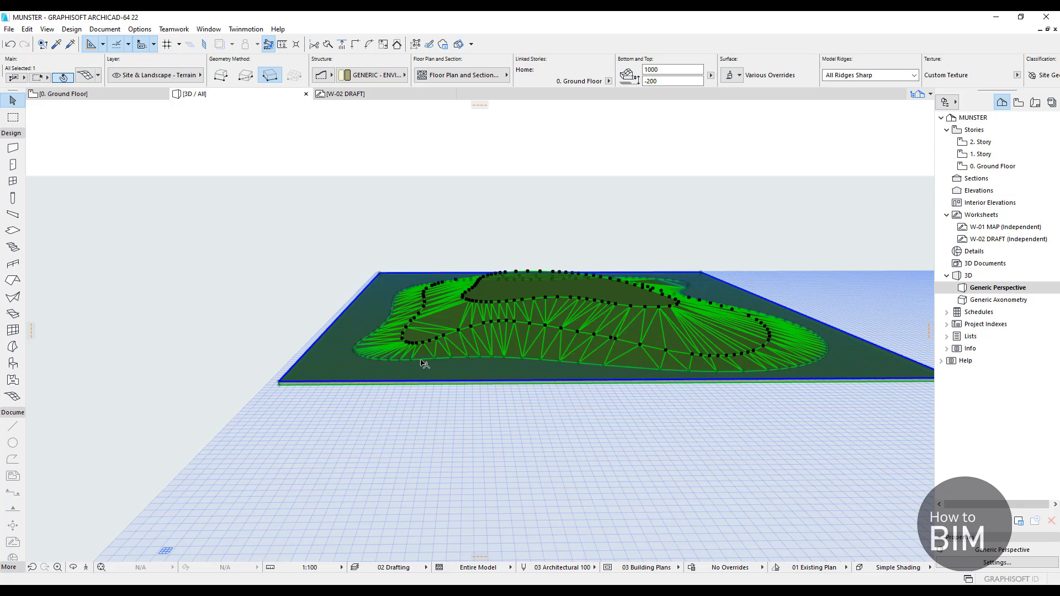
pyautogui.keyDown('shift'); pyautogui.moveTo(428, 346); pyautogui.dragTo(361, 259, button='middle'); pyautogui.keyUp('shift')
# - Restore the solid body structure of the mesh, browsing the available building materials but keeping GENERIC - ENVIRONMENT
pyautogui.click(84, 71)
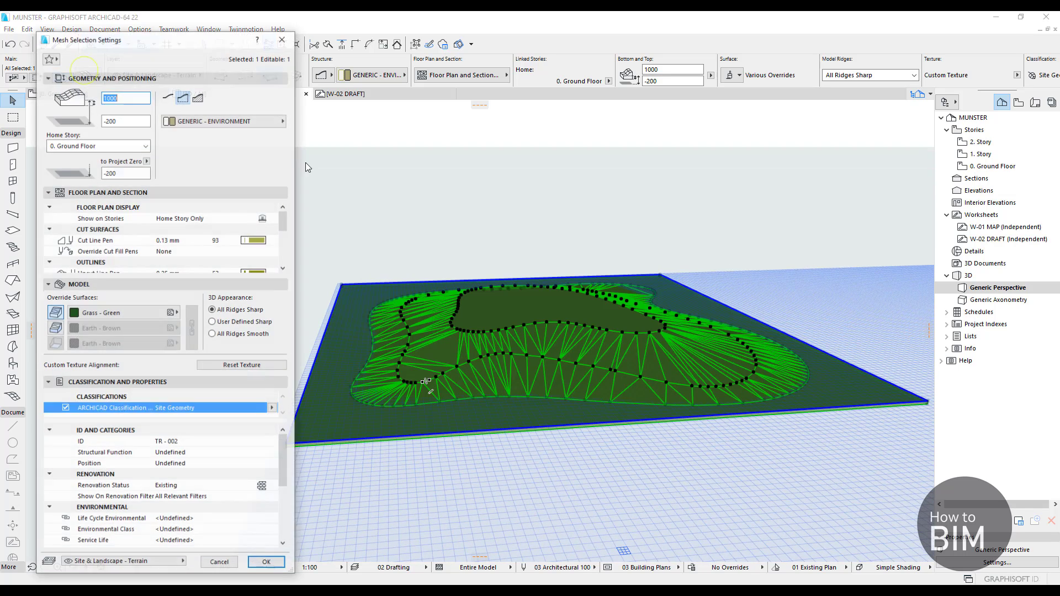
pyautogui.click(200, 99)
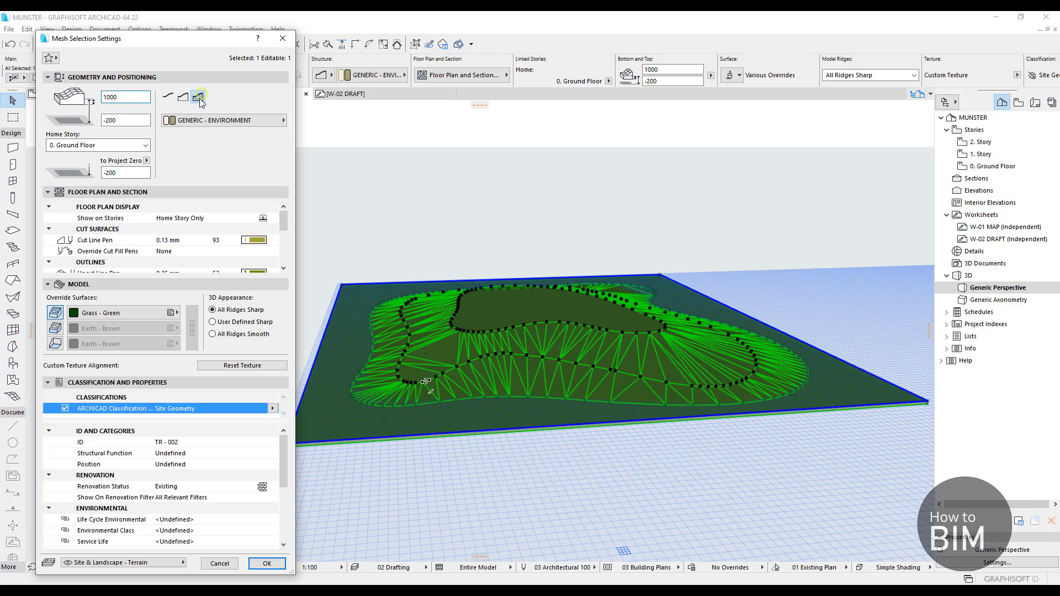
pyautogui.click(231, 122)
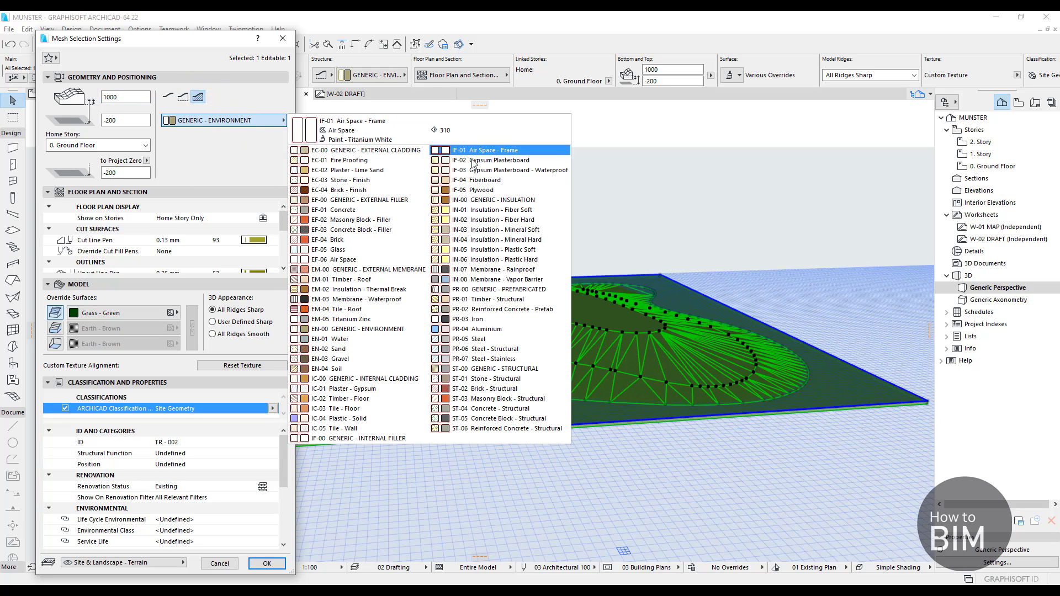
pyautogui.click(204, 144)
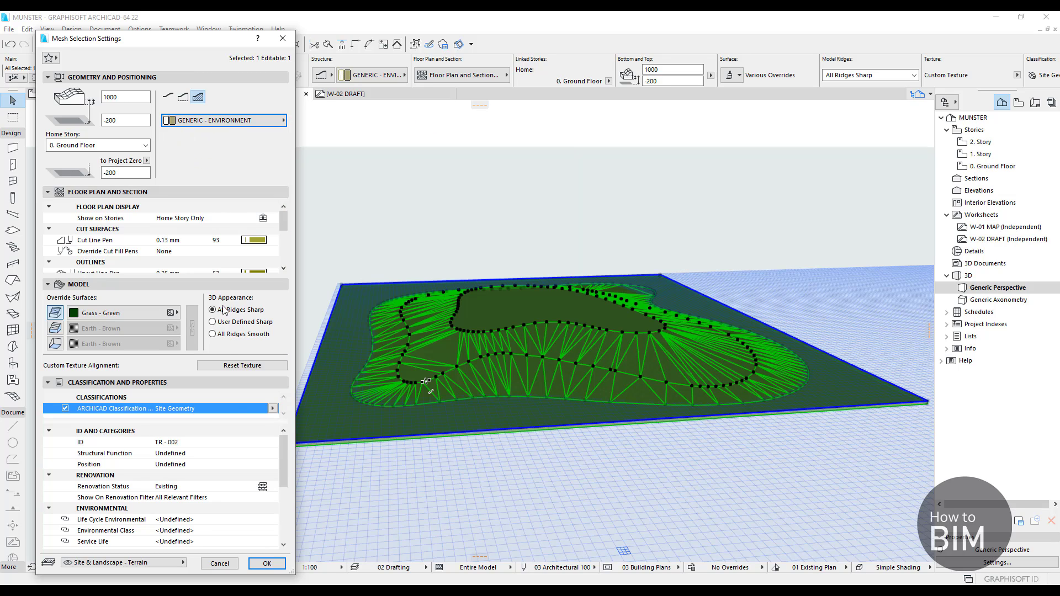
pyautogui.click(267, 563)
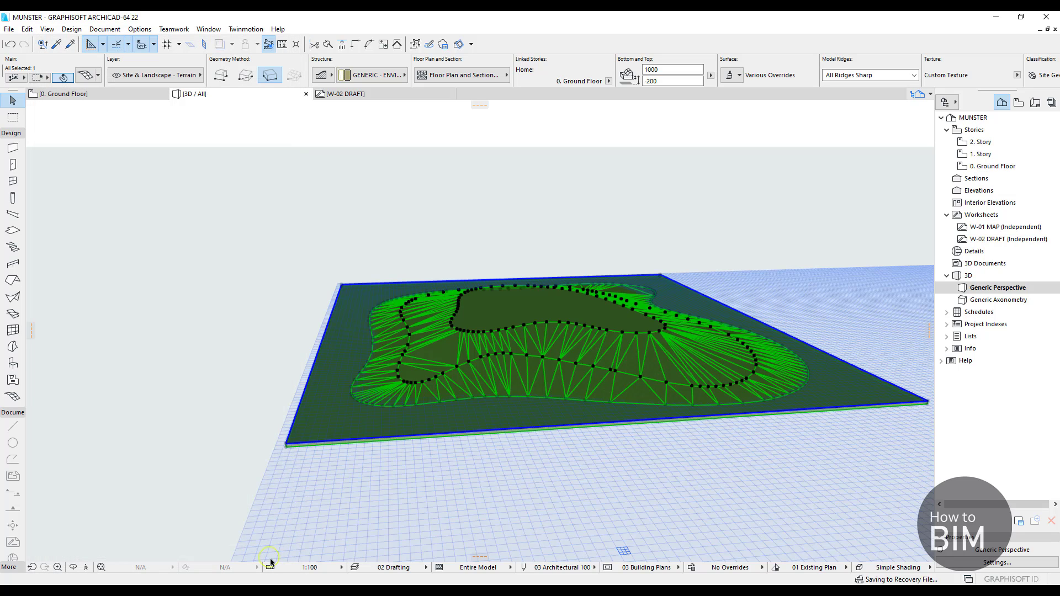
# - On the ground floor plan, set the terrain mesh to show on Home & One Story Up
pyautogui.click(92, 95)
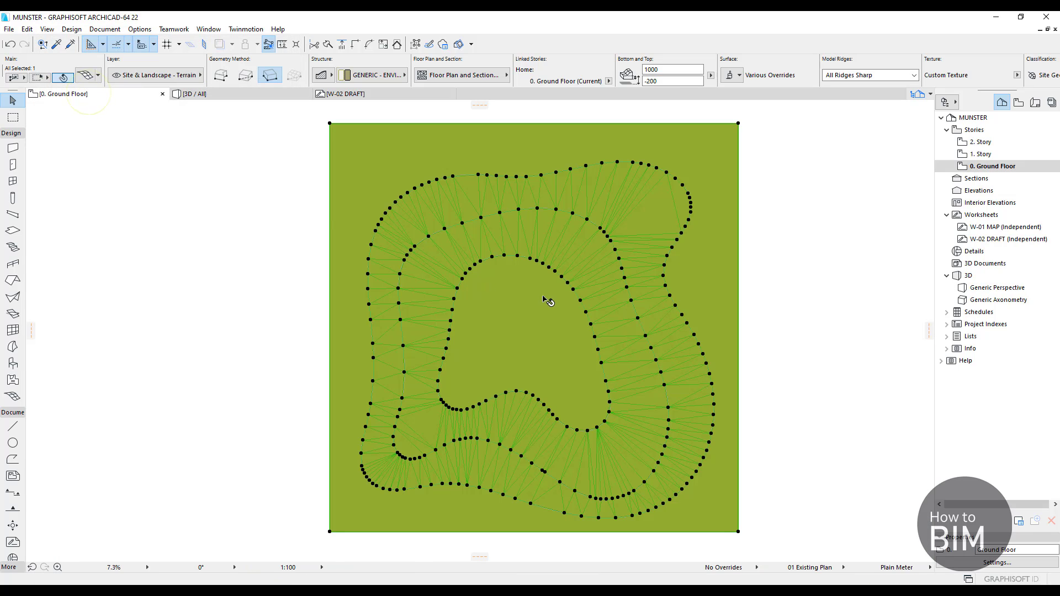
pyautogui.moveTo(549, 303); pyautogui.dragTo(435, 288, button='middle')
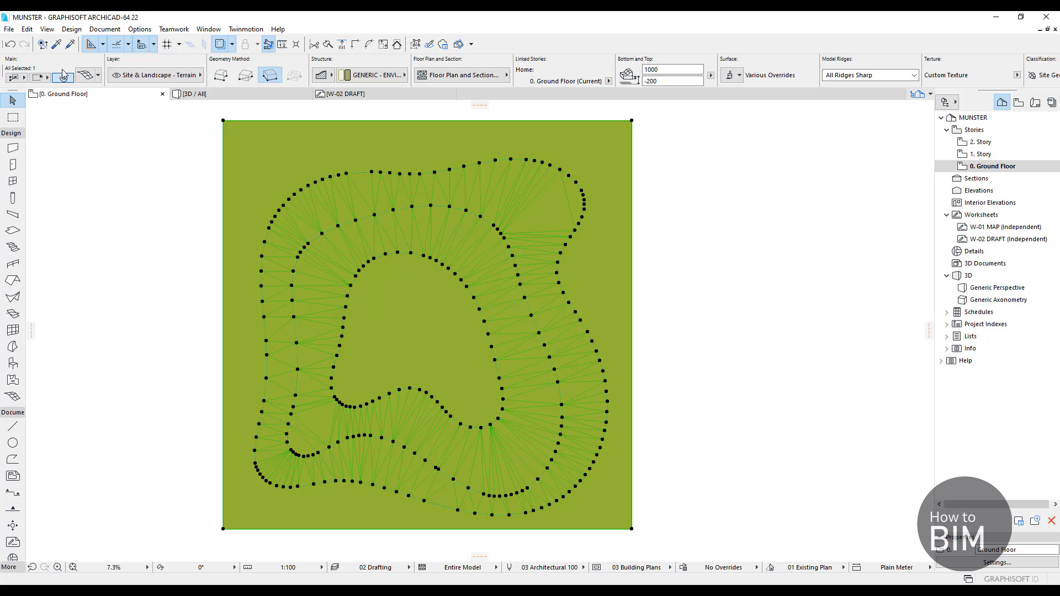
pyautogui.click(83, 77)
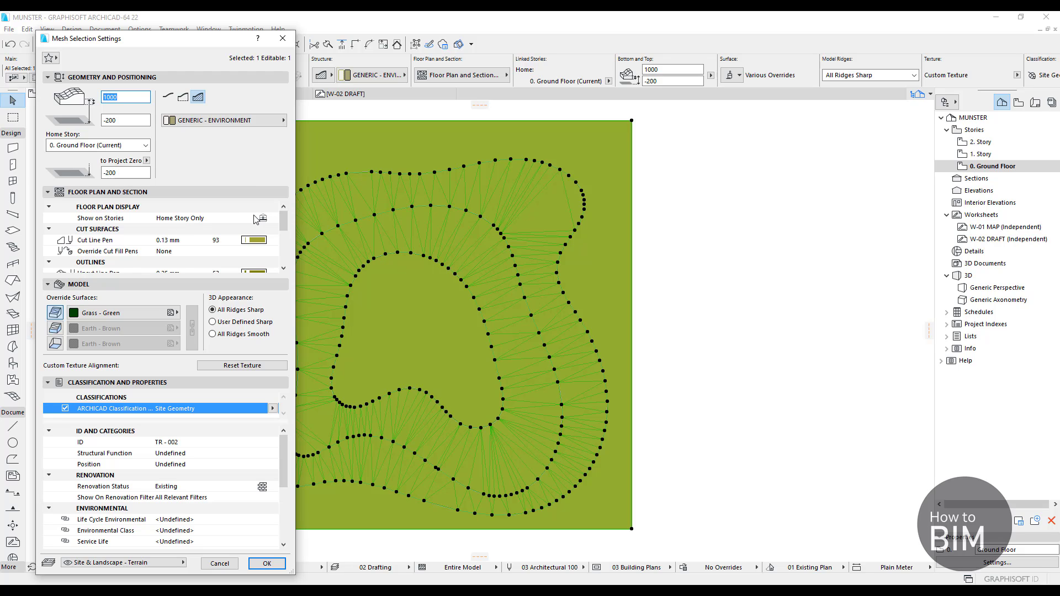
pyautogui.scroll(-6, 225, 234)
pyautogui.scroll(6, 225, 235)
pyautogui.click(246, 220)
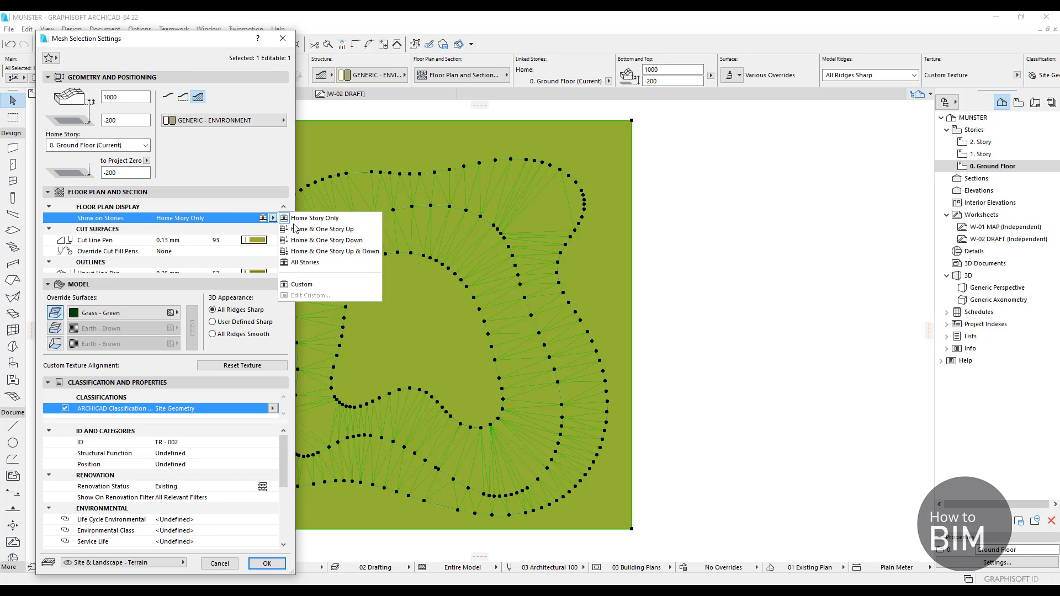
pyautogui.click(335, 229)
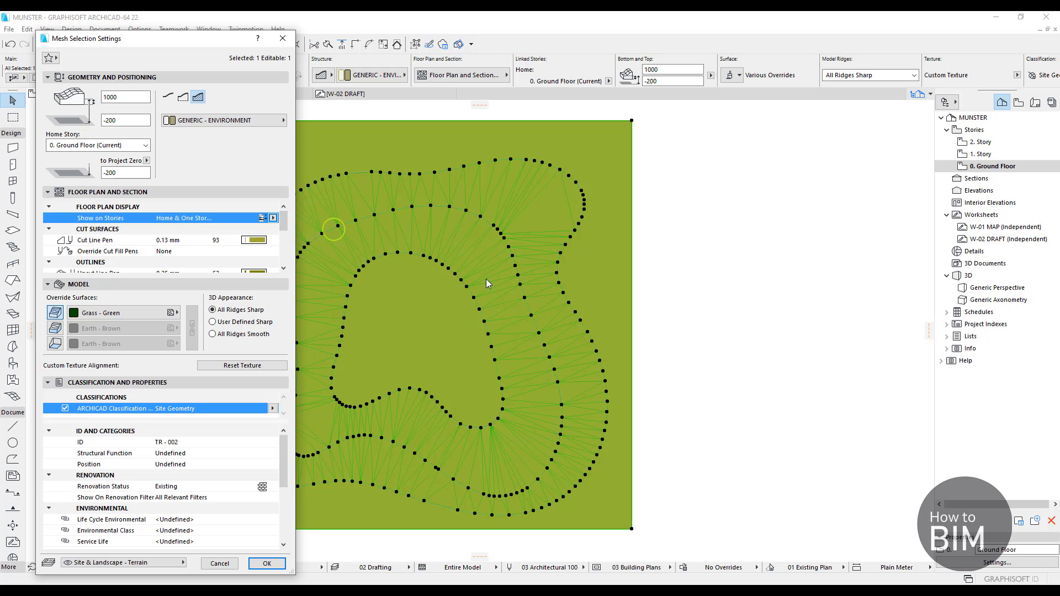
pyautogui.click(267, 564)
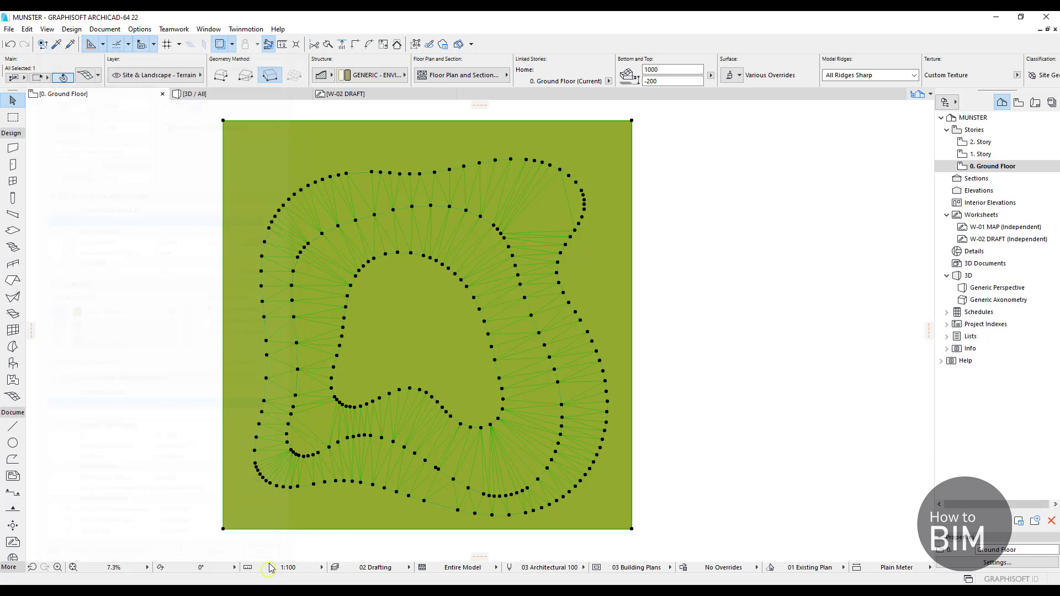
# - Check the mesh display on the 1. Story plan, return to the ground floor and reselect the mesh
pyautogui.click(724, 334)
pyautogui.doubleClick(980, 154)
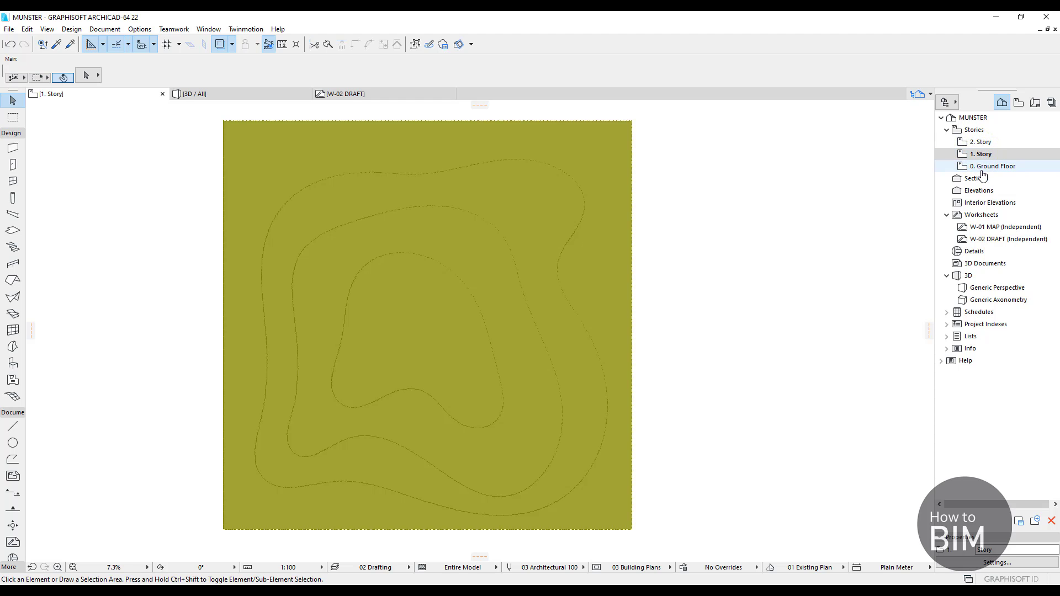
pyautogui.doubleClick(982, 169)
pyautogui.click(602, 250)
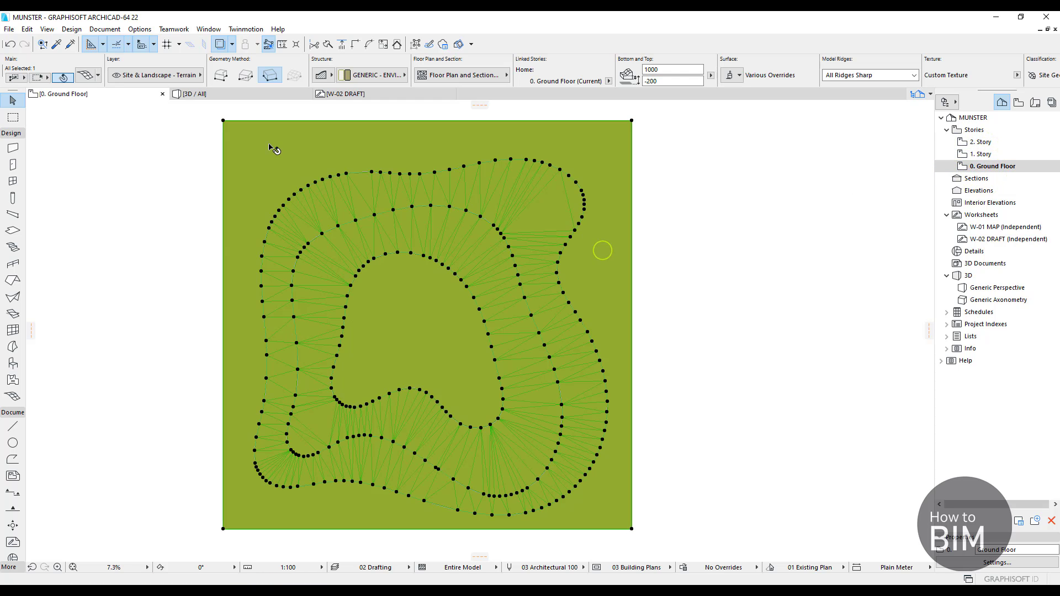
# - Set the terrain mesh to show on Home Story Only and check the 1. Story plan before returning to the ground floor
pyautogui.click(87, 76)
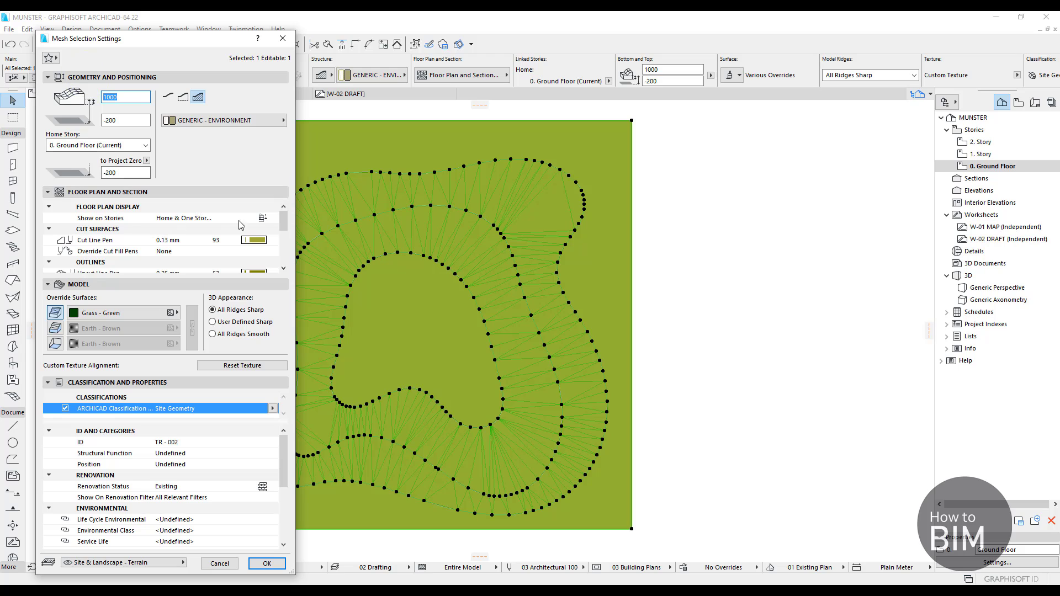
pyautogui.click(271, 220)
pyautogui.click(301, 220)
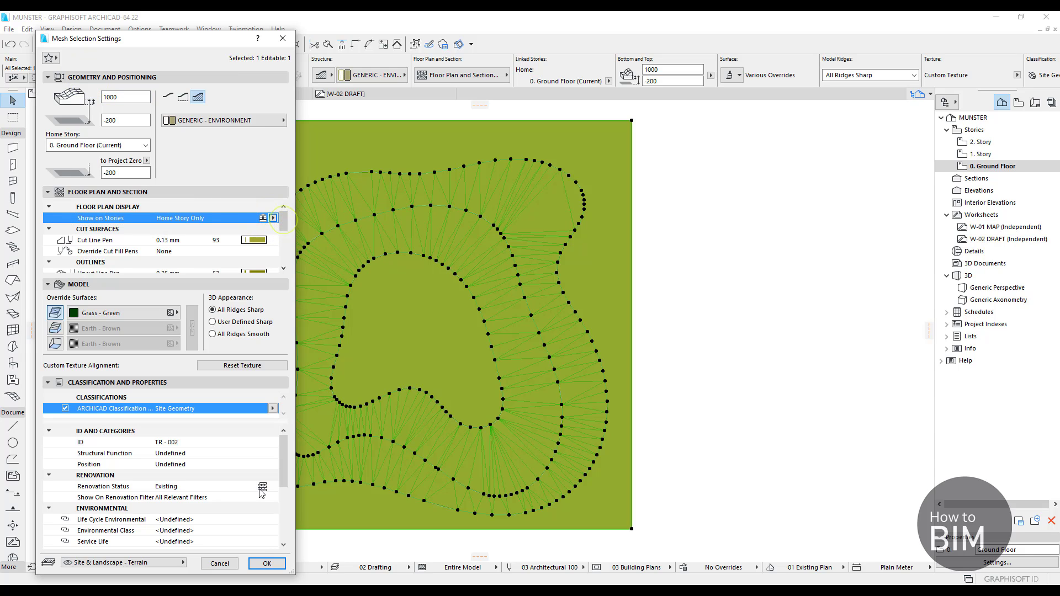
pyautogui.click(266, 563)
pyautogui.click(790, 294)
pyautogui.doubleClick(981, 154)
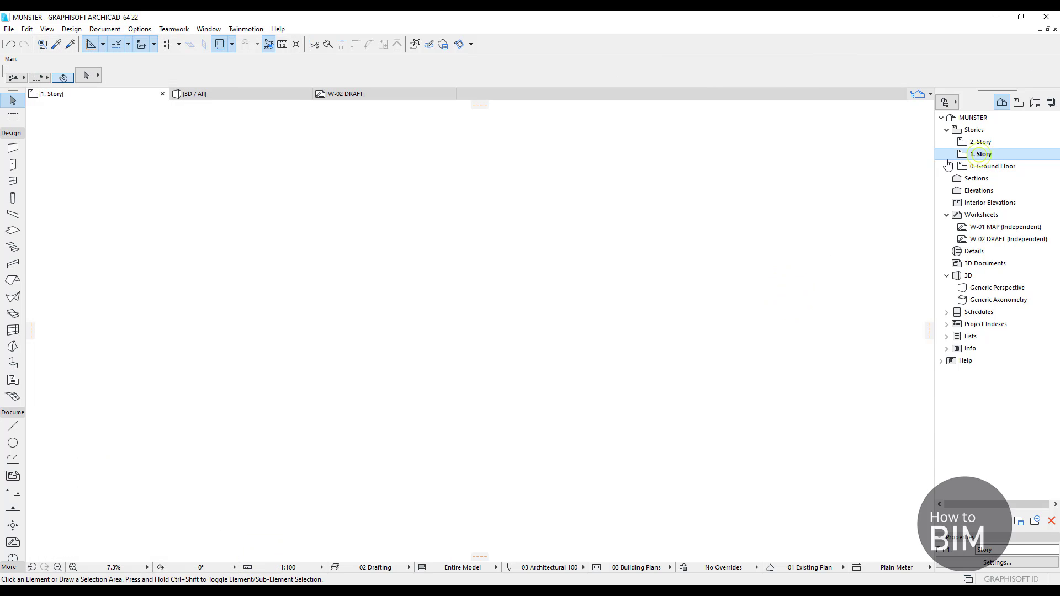
pyautogui.doubleClick(1010, 165)
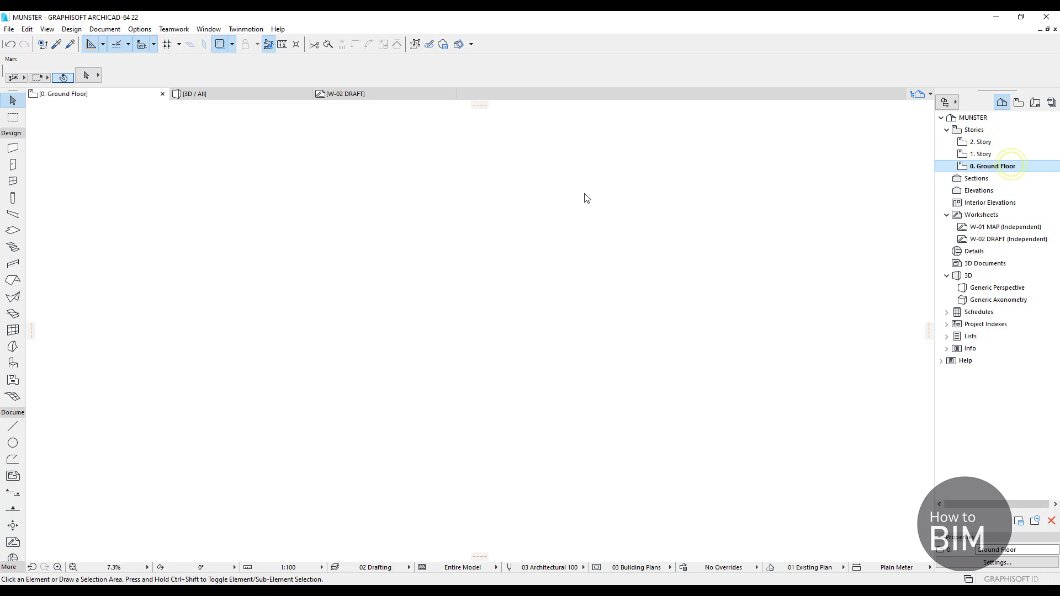
# - Review the selected mesh's floor plan and section settings and browse the Cut Line Pen colours, keeping the current pen
pyautogui.click(293, 183)
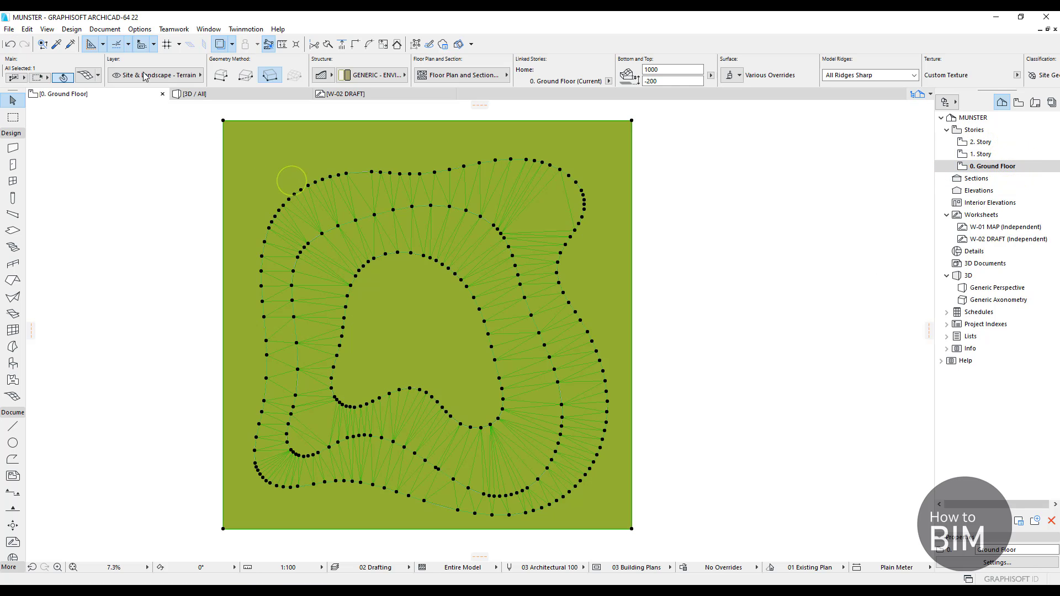
pyautogui.click(86, 80)
pyautogui.scroll(-3, 164, 242)
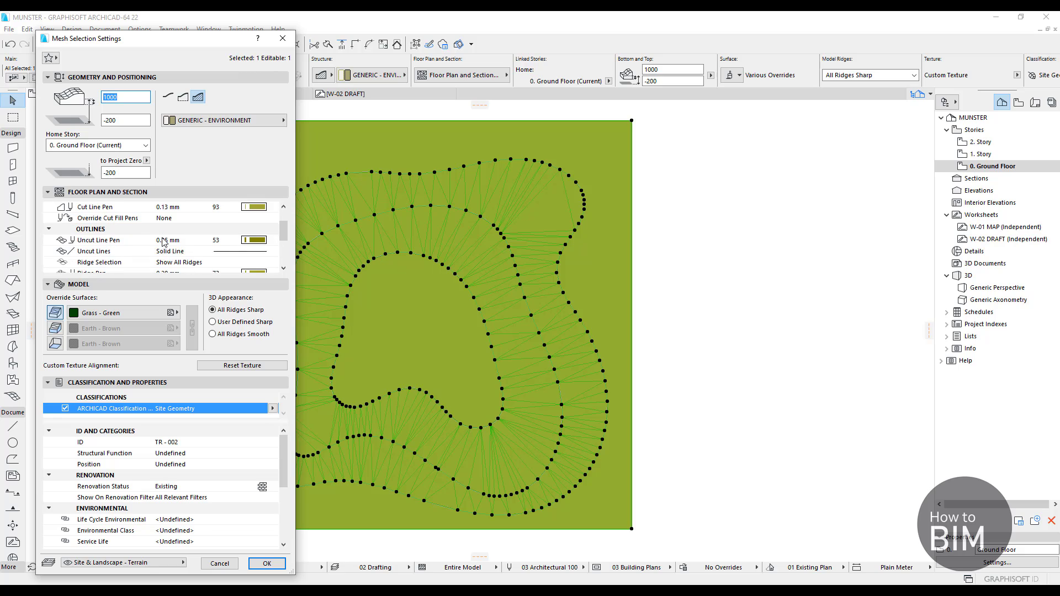
pyautogui.scroll(2, 165, 242)
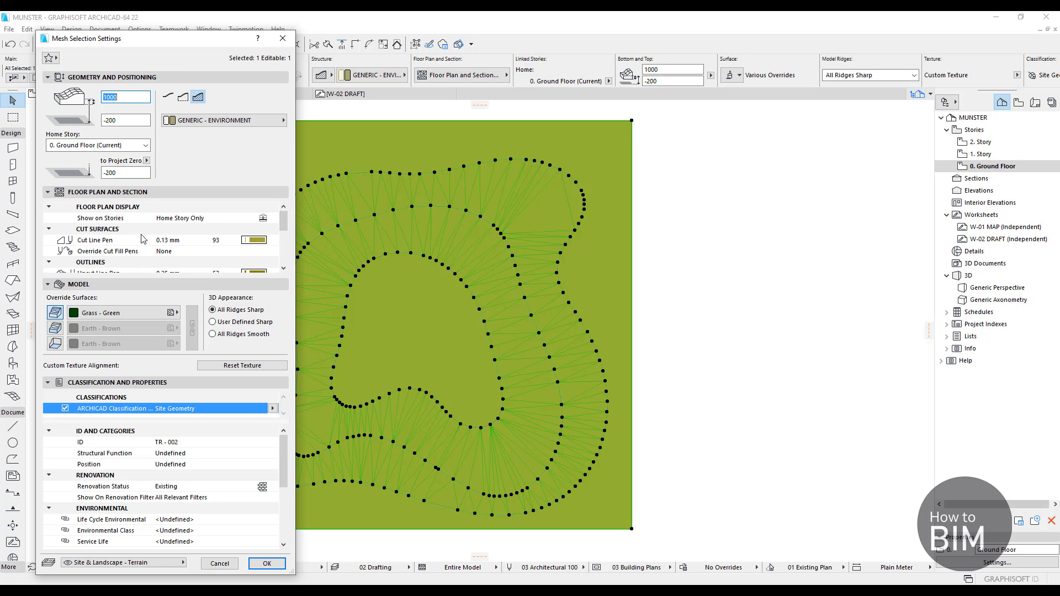
pyautogui.click(256, 243)
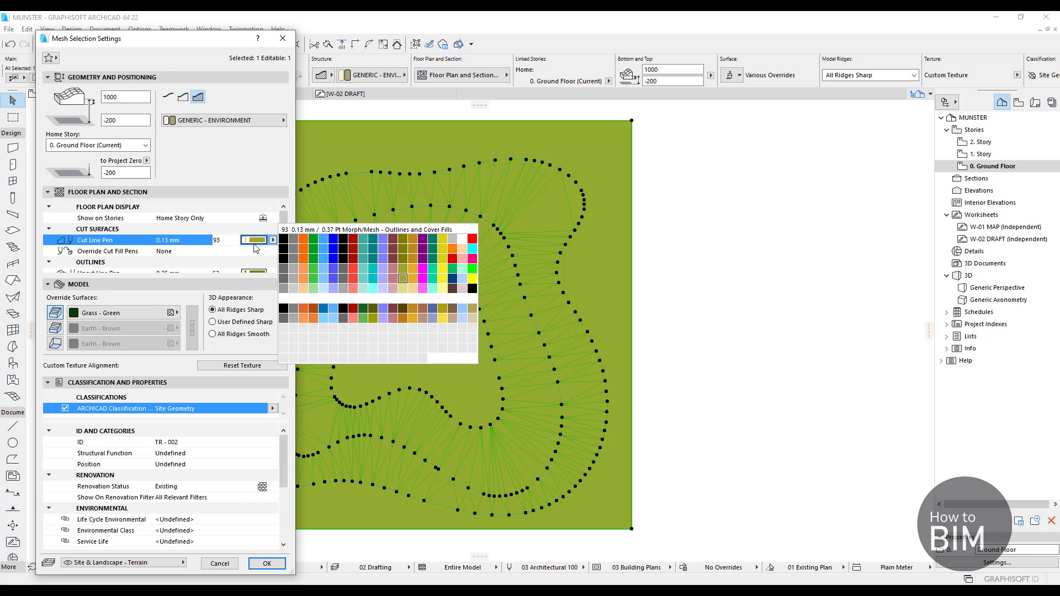
pyautogui.click(256, 248)
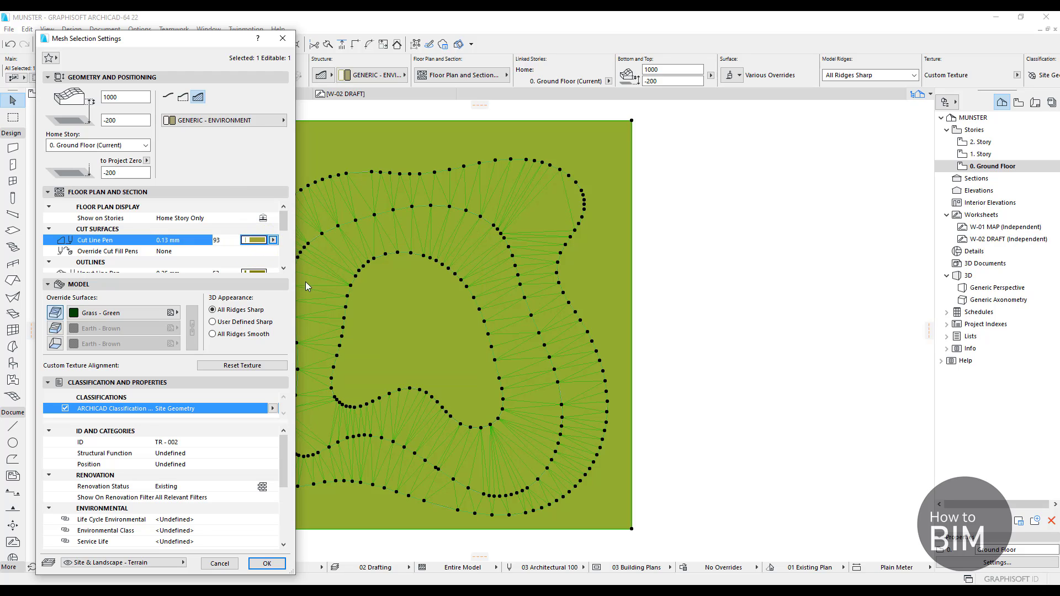
# - Set the terrain mesh's Uncut Line Pen to the red pen 8 and check the outlines up close on the plan
pyautogui.scroll(-1, 182, 251)
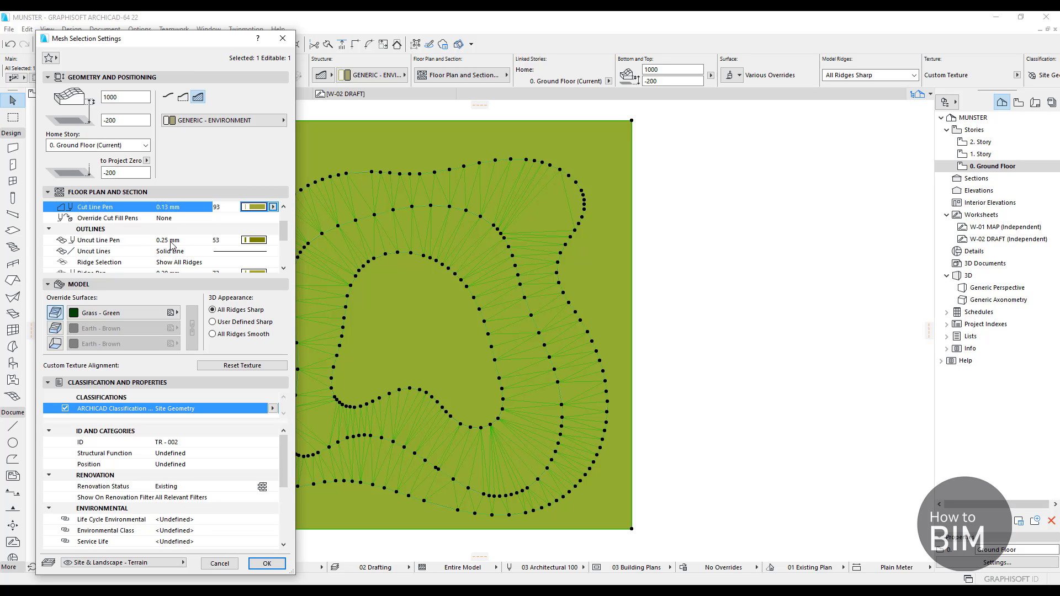
pyautogui.scroll(-1, 172, 245)
pyautogui.scroll(1, 172, 245)
pyautogui.click(252, 240)
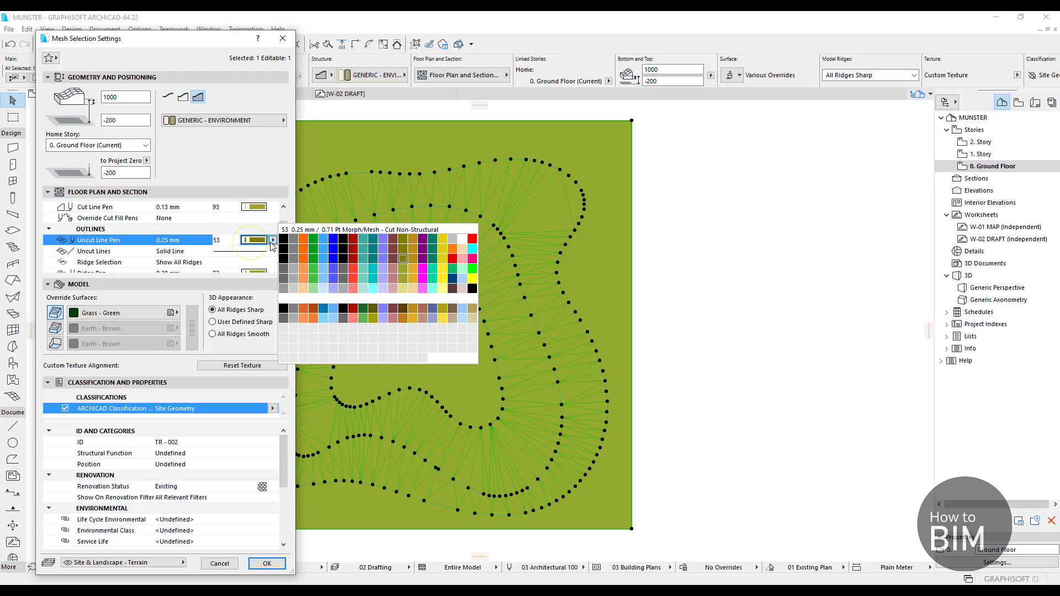
pyautogui.click(352, 240)
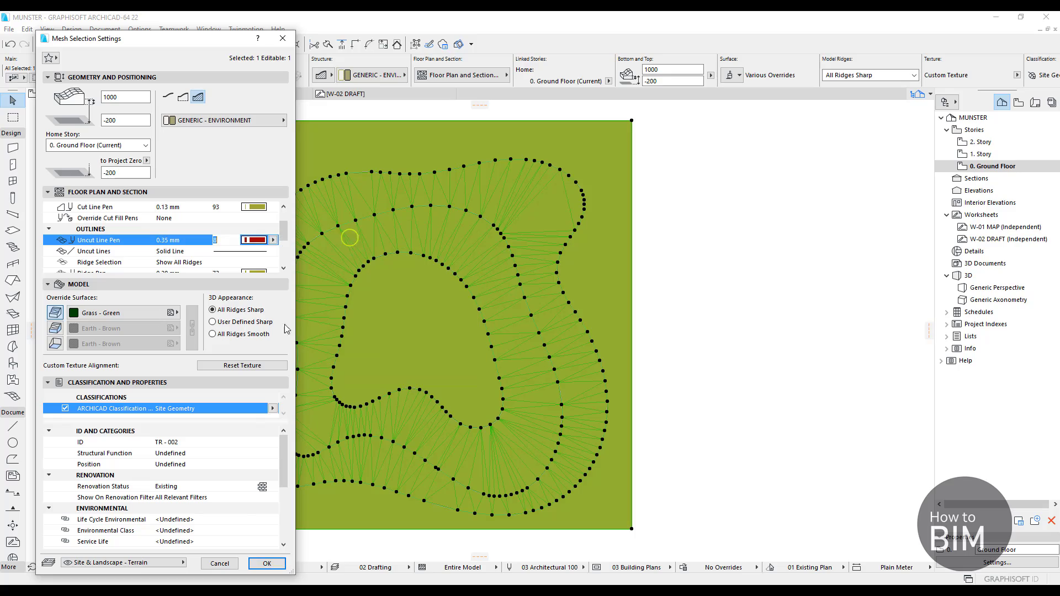
pyautogui.click(267, 563)
pyautogui.click(173, 274)
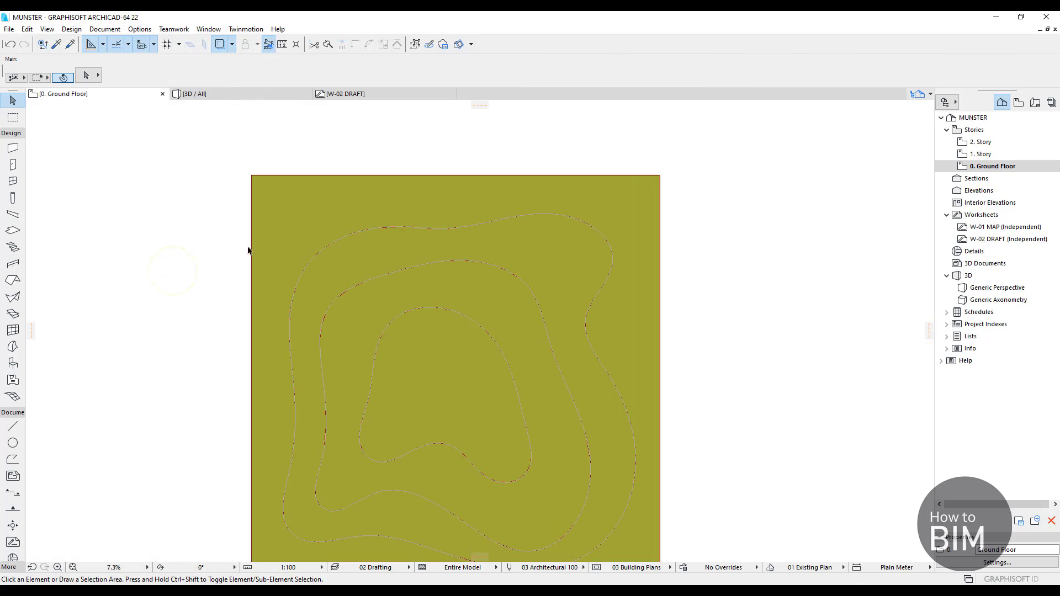
pyautogui.scroll(5, 272, 176)
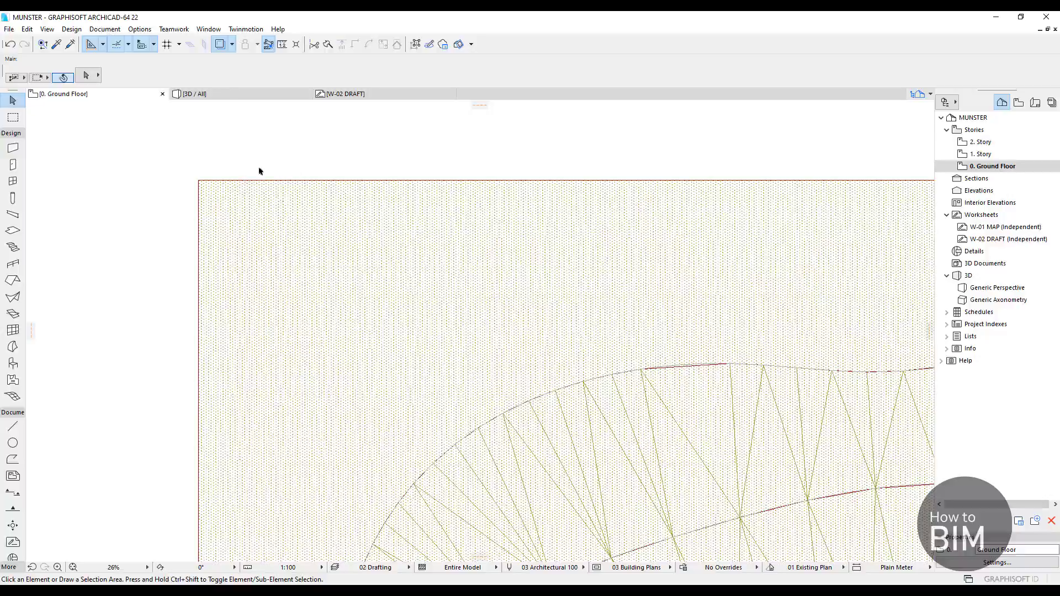
pyautogui.scroll(3, 343, 359)
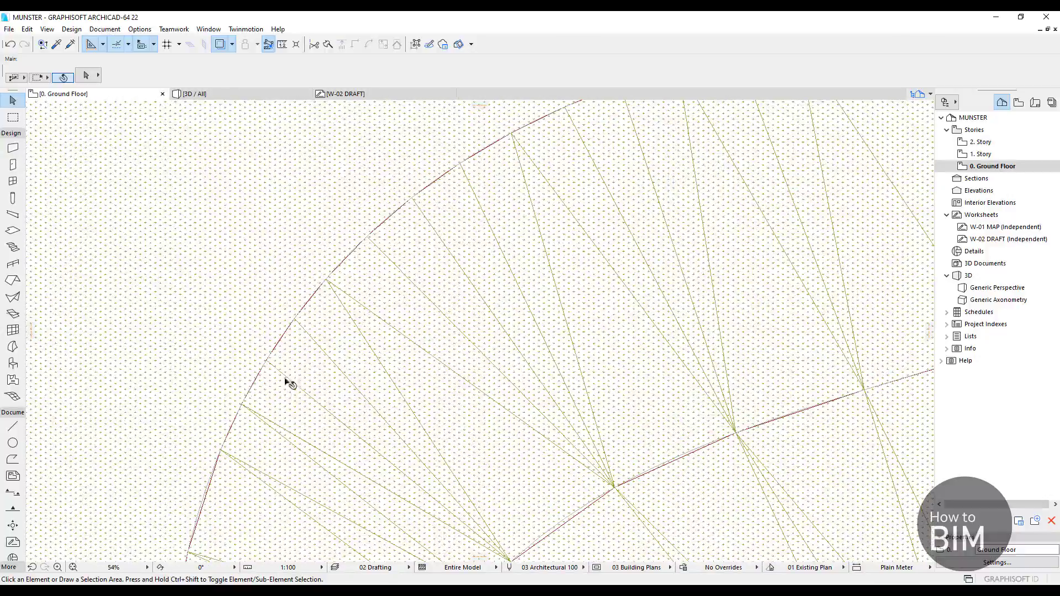
pyautogui.scroll(-9, 274, 351)
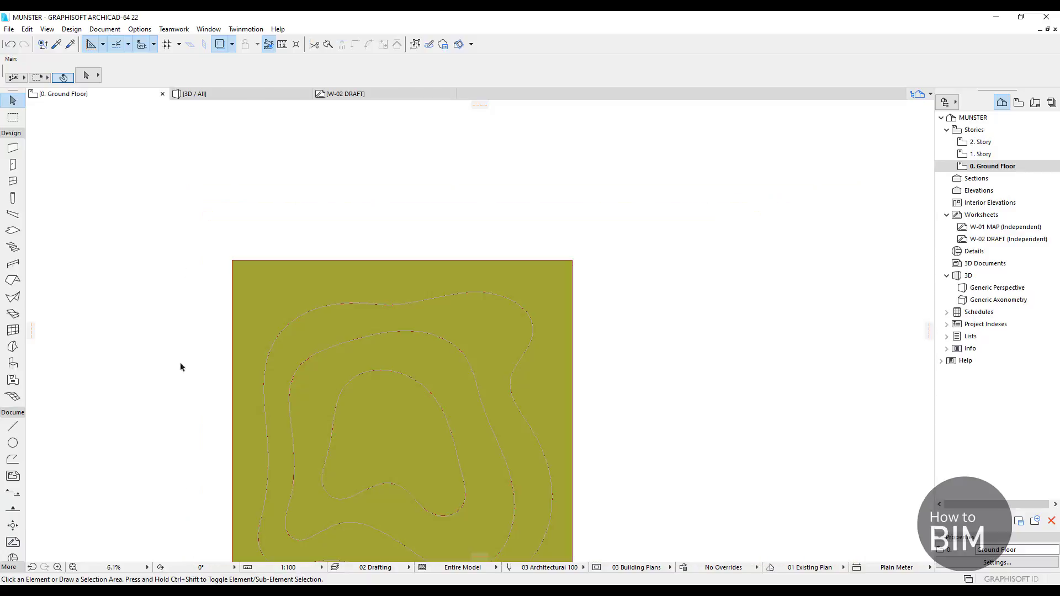
# - Select all contour splines on the ground floor plan, remove them from over the terrain mesh and check the mesh's own contour lines
pyautogui.click(21, 415)
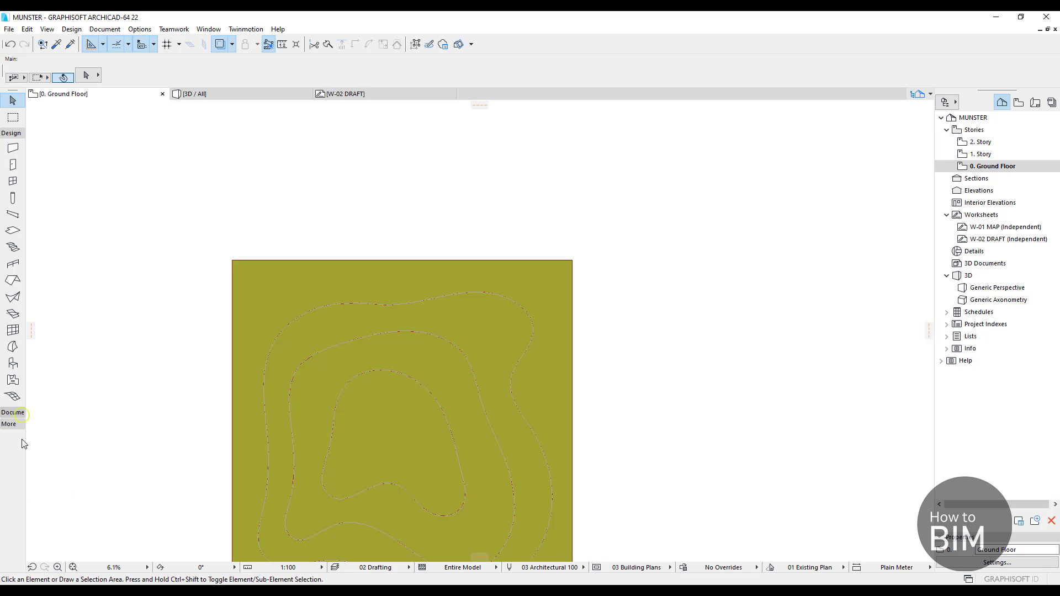
pyautogui.click(18, 424)
pyautogui.click(15, 536)
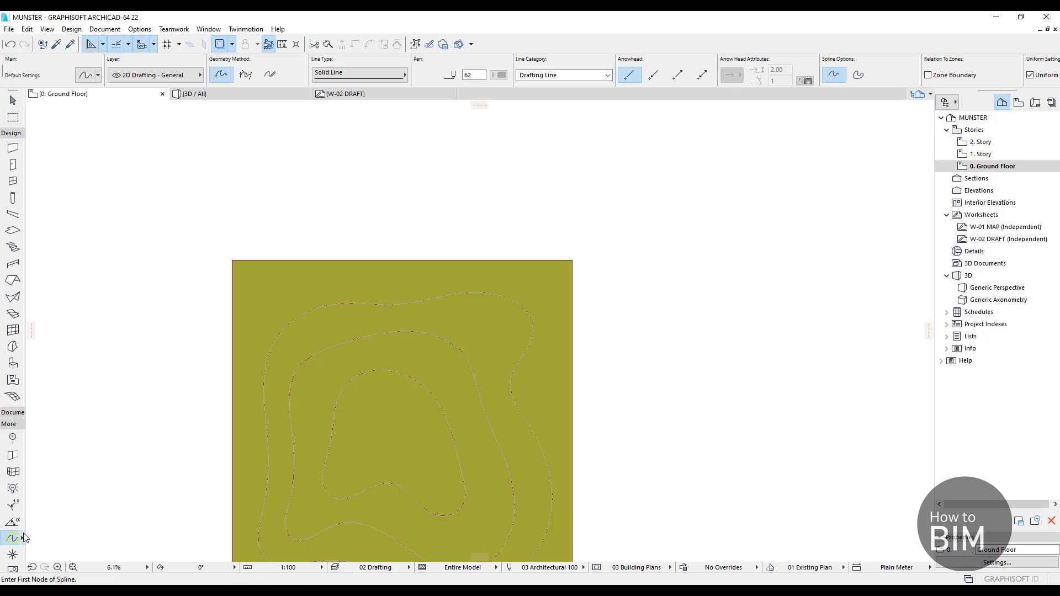
pyautogui.hotkey('ctrl', 'a')
pyautogui.scroll(-10, 190, 369)
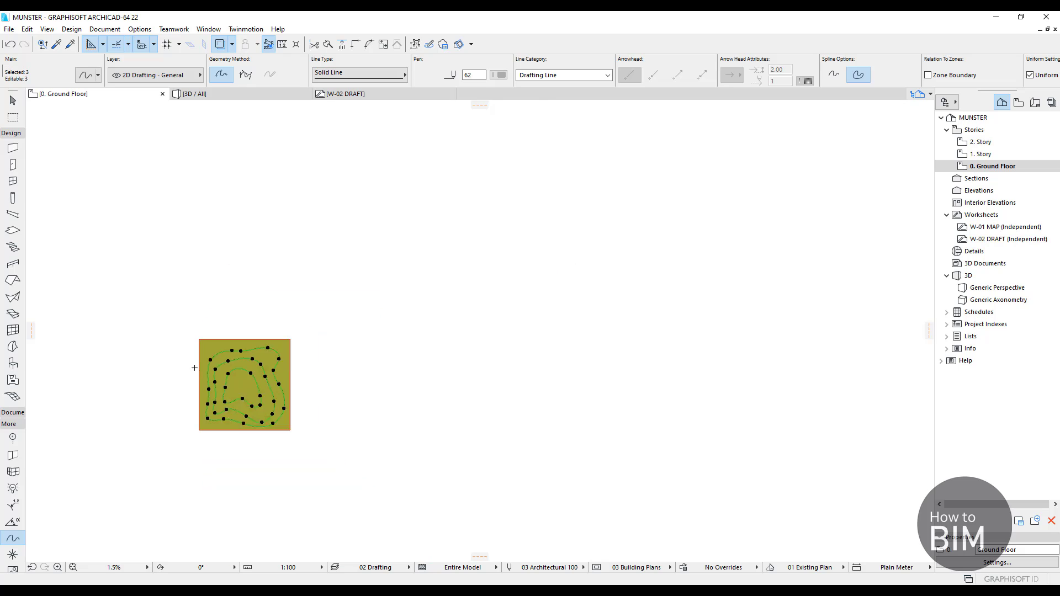
pyautogui.scroll(8, 181, 418)
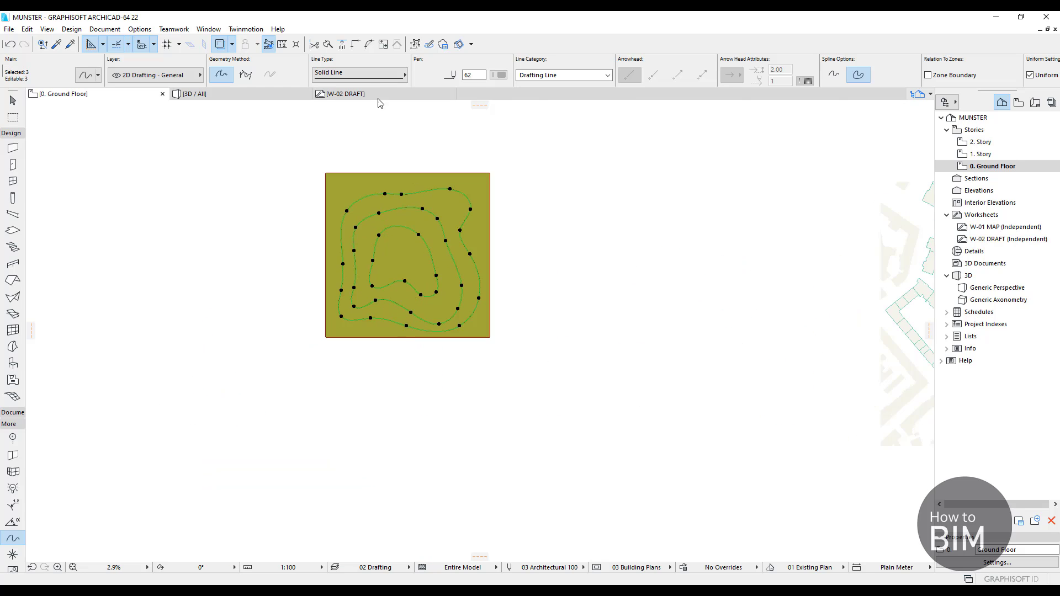
pyautogui.press('Escape')
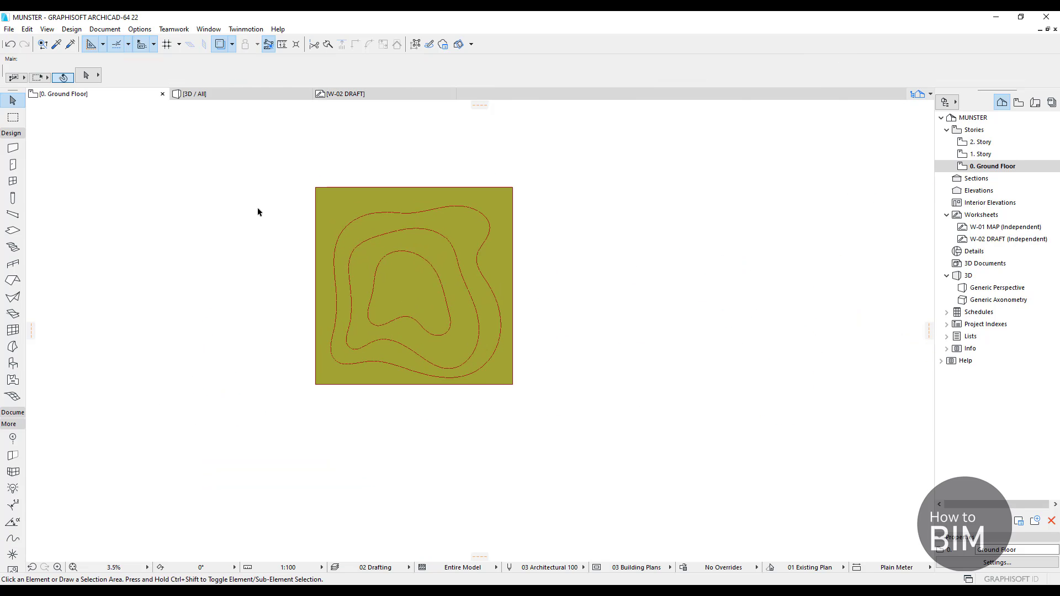
pyautogui.scroll(3, 331, 221)
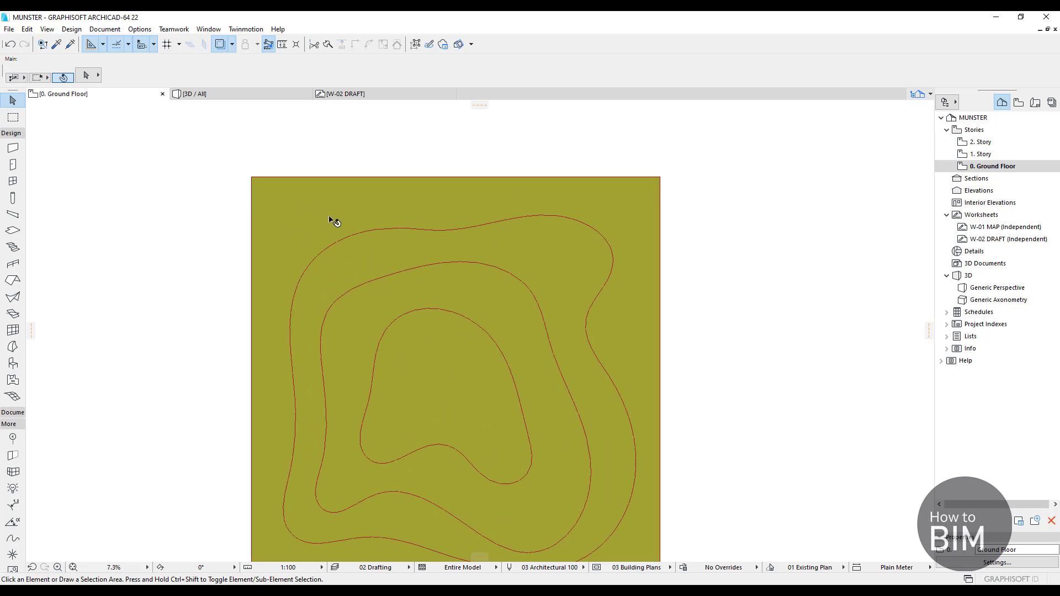
pyautogui.click(319, 203)
pyautogui.moveTo(386, 366); pyautogui.dragTo(395, 294, button='middle')
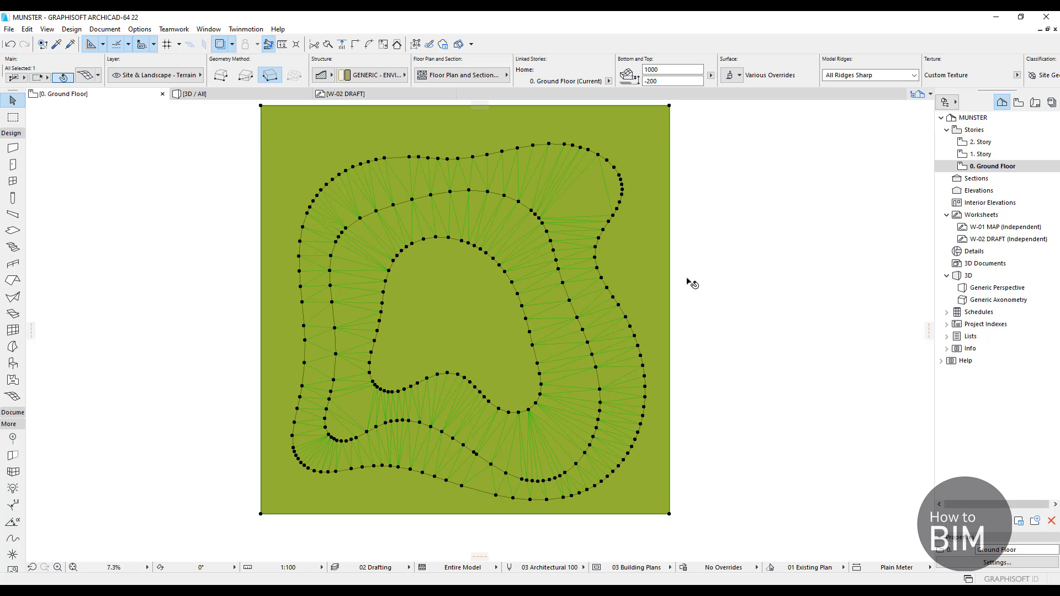
pyautogui.click(782, 283)
pyautogui.moveTo(741, 317); pyautogui.dragTo(759, 345, button='middle')
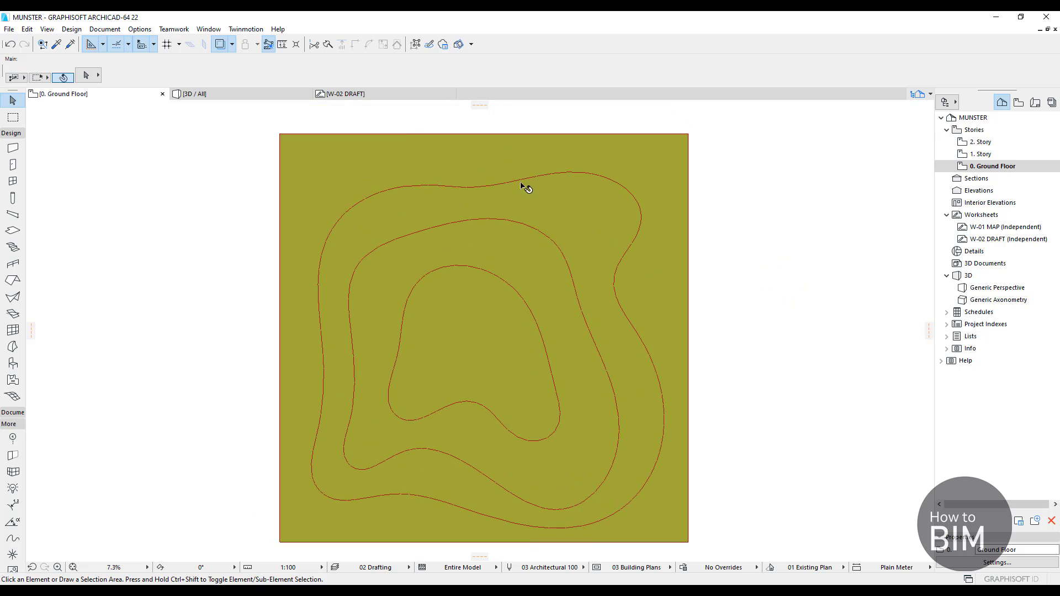
# - Set the terrain mesh's Ridge Pen to orange and deselect the mesh to view its ridges on the plan
pyautogui.click(318, 167)
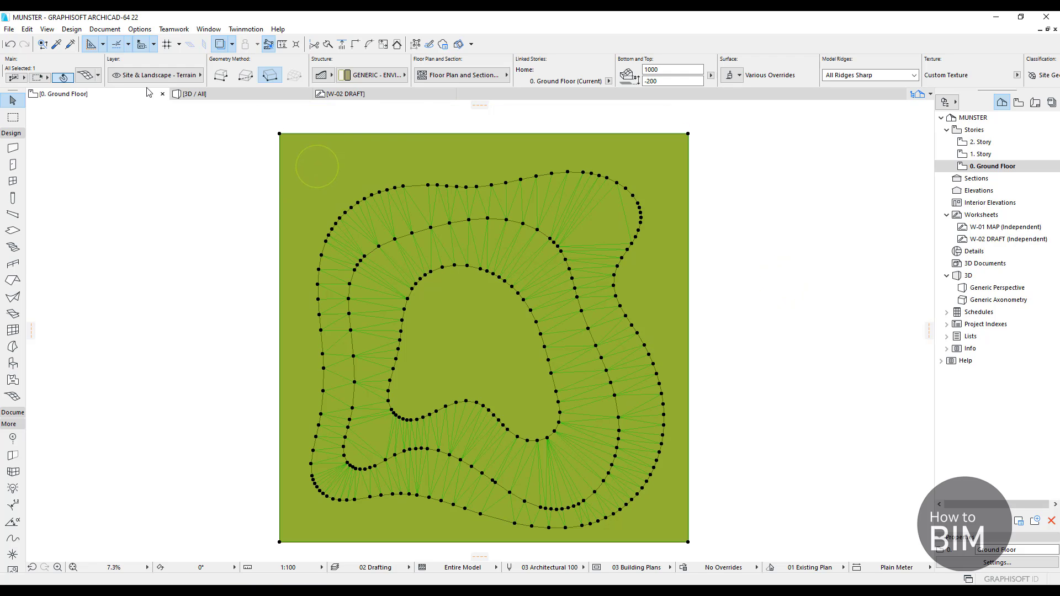
pyautogui.click(86, 76)
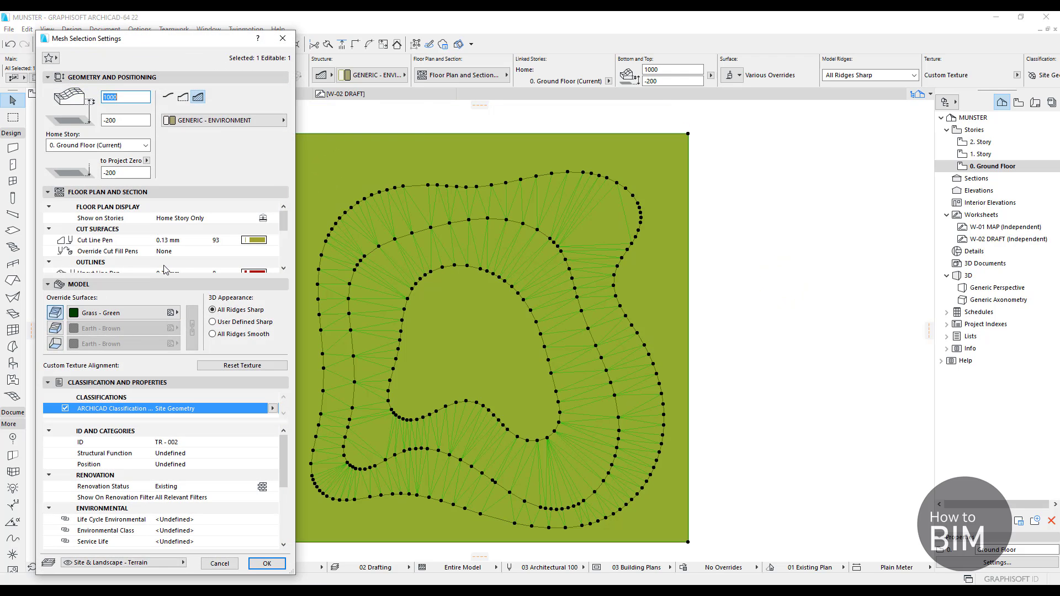
pyautogui.scroll(-3, 164, 269)
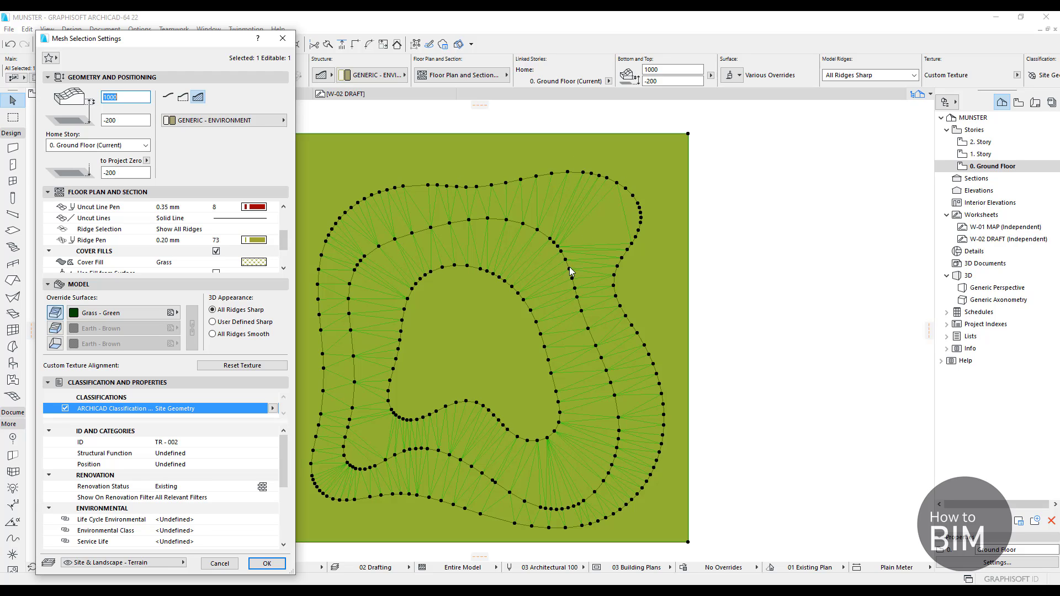
pyautogui.click(255, 239)
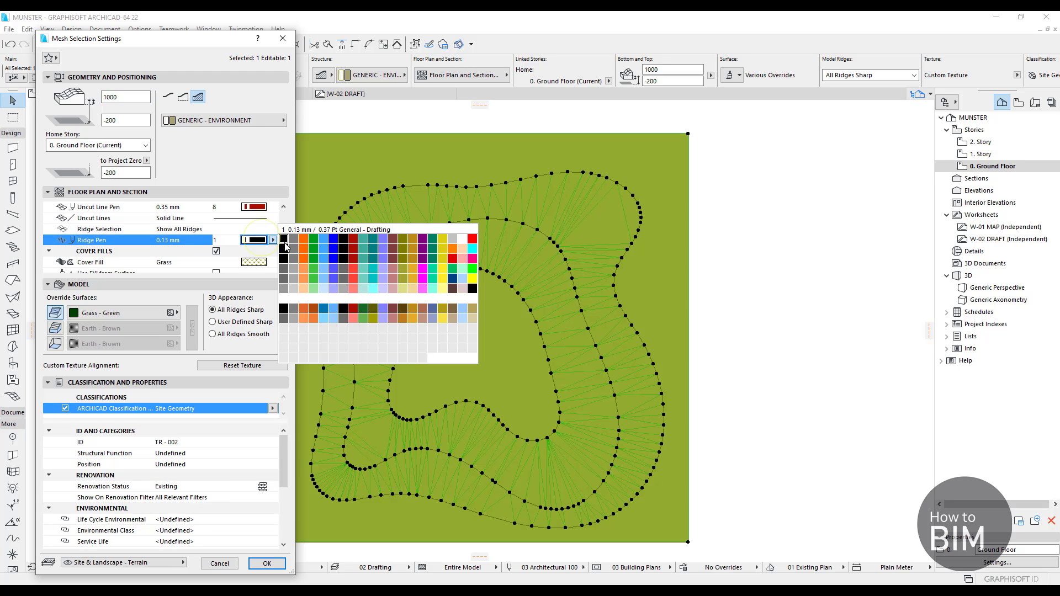
pyautogui.click(308, 243)
pyautogui.click(266, 563)
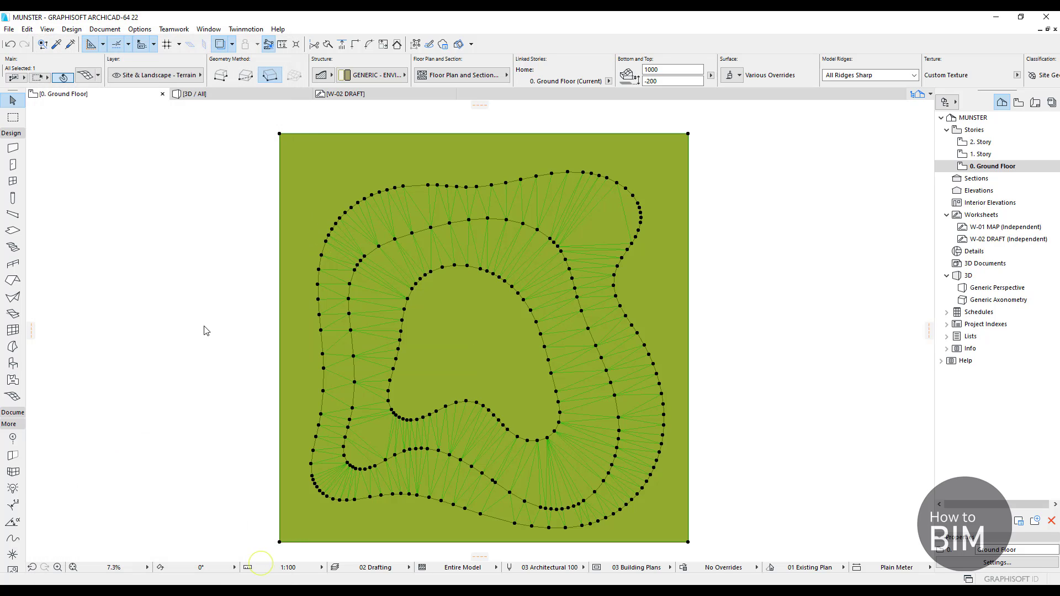
pyautogui.click(213, 325)
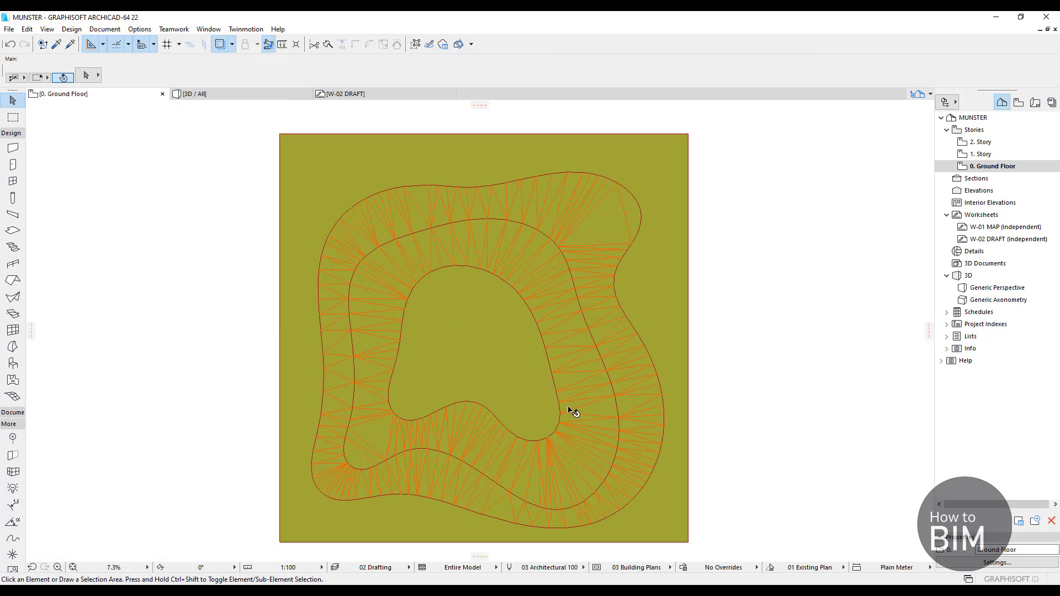
# - Reopen the mesh settings without changing anything, and examine the mesh's ridge and outline colours in the 3D view
pyautogui.moveTo(533, 366); pyautogui.dragTo(478, 344, button='middle')
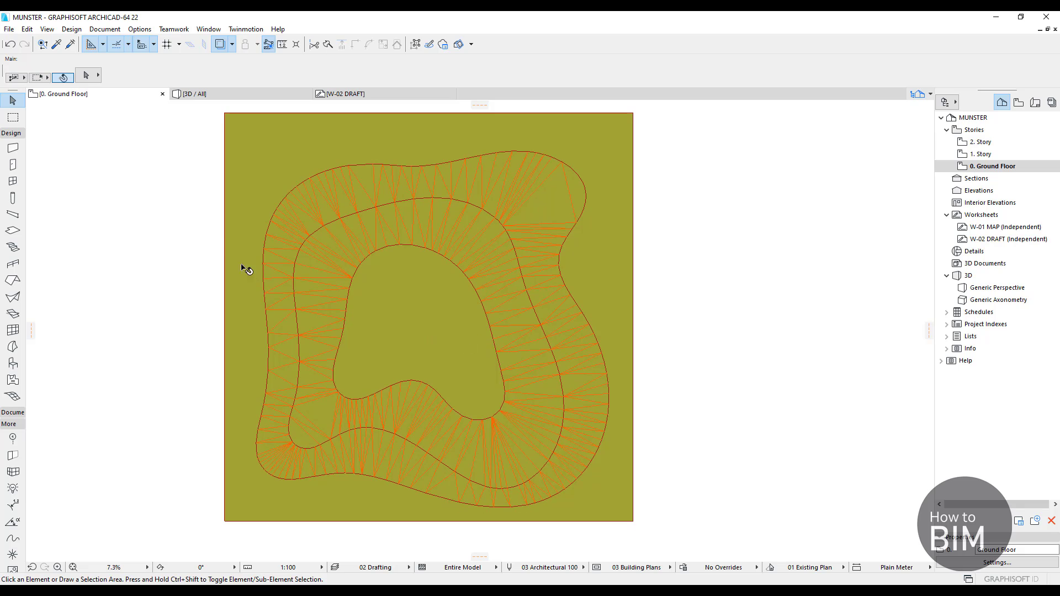
pyautogui.click(340, 184)
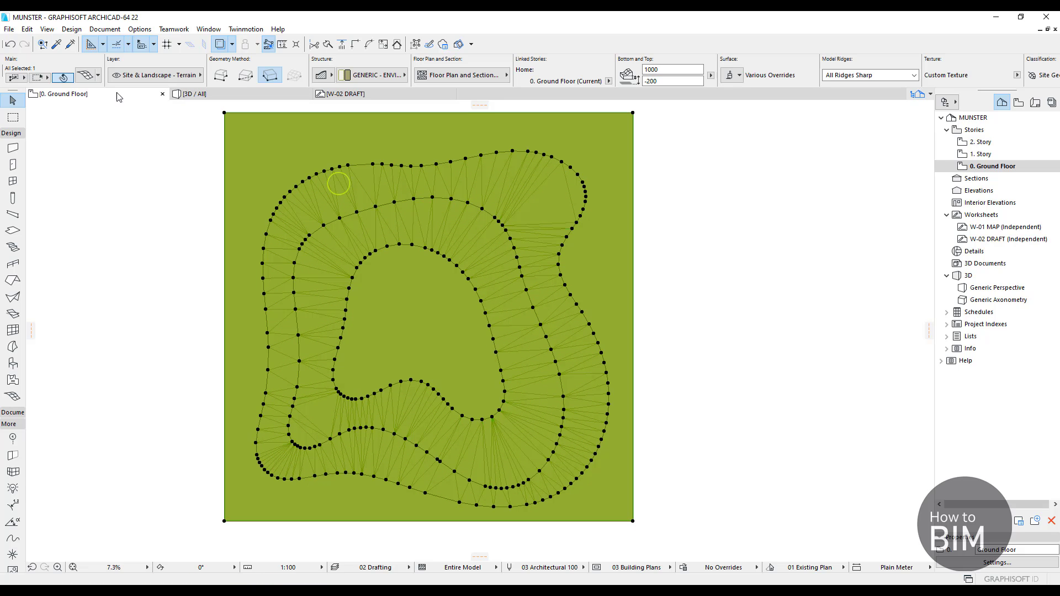
pyautogui.click(85, 78)
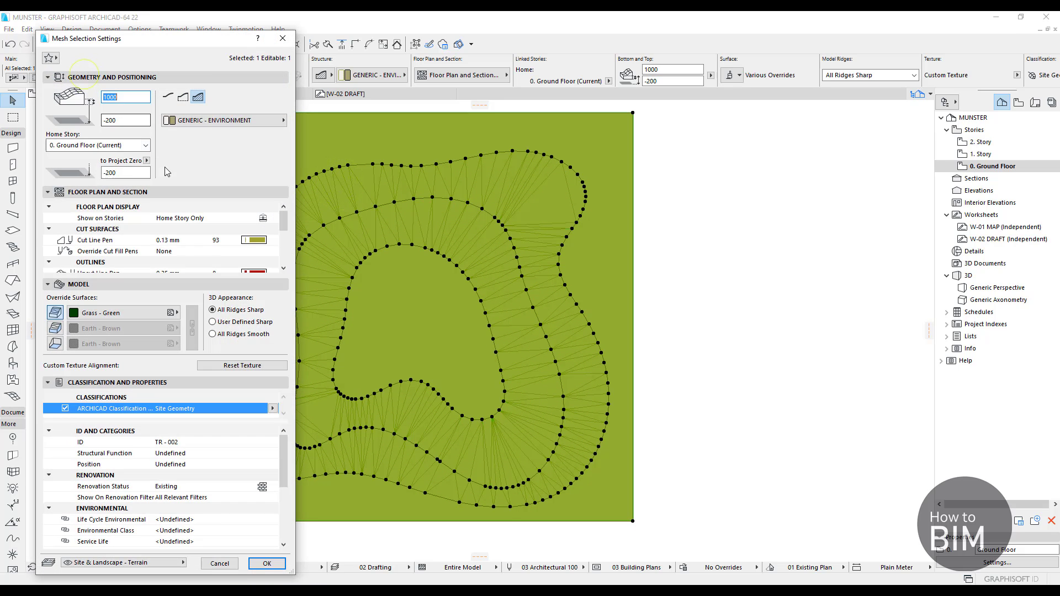
pyautogui.click(283, 38)
pyautogui.click(200, 94)
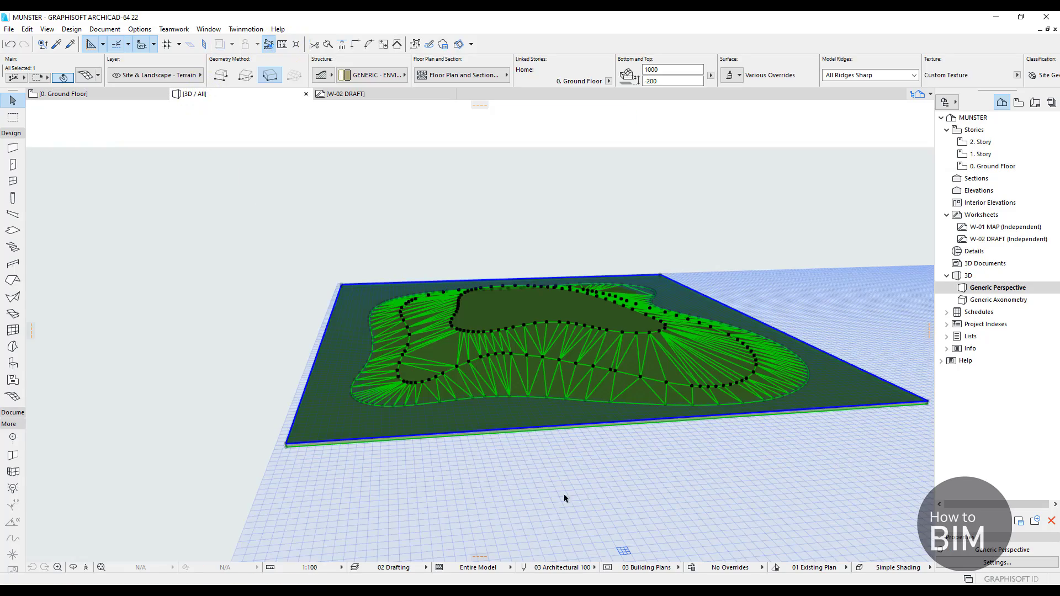
pyautogui.click(578, 515)
pyautogui.moveTo(476, 413)
pyautogui.keyDown('shift'); pyautogui.mouseDown(button='middle')
pyautogui.moveTo(454, 418)
pyautogui.moveTo(695, 450)
pyautogui.moveTo(610, 487)
pyautogui.moveTo(506, 417)
pyautogui.moveTo(556, 403)
pyautogui.moveTo(546, 435)
pyautogui.moveTo(406, 435)
pyautogui.moveTo(627, 447)
pyautogui.moveTo(390, 374)
pyautogui.moveTo(467, 413)
pyautogui.mouseUp(button='middle'); pyautogui.keyUp('shift')
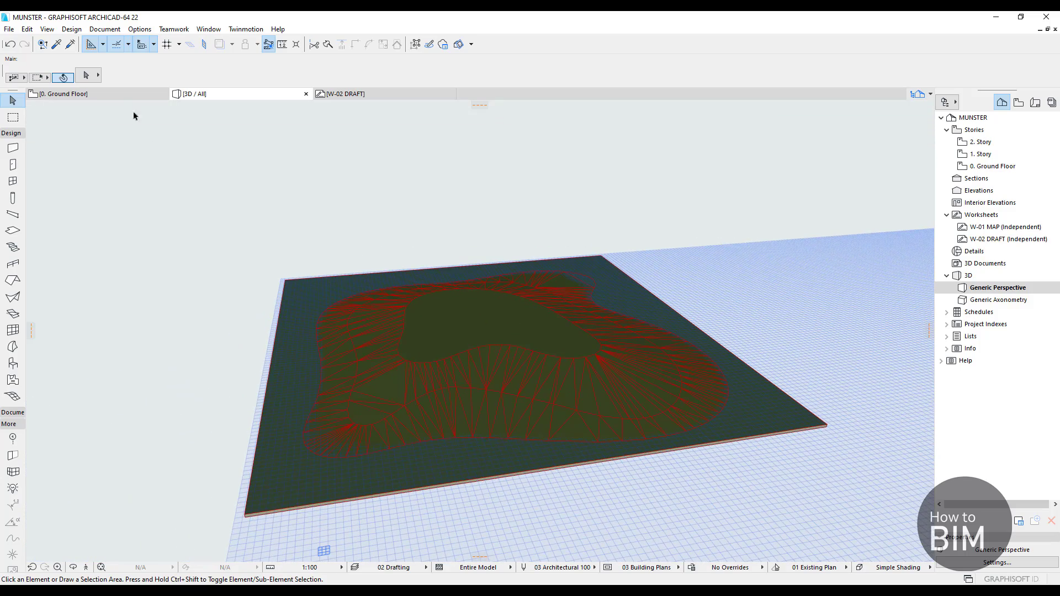
# - Select the terrain mesh on the ground floor plan, review its Cover Fills settings and examine the grass pattern up close at the mesh corner
pyautogui.click(94, 94)
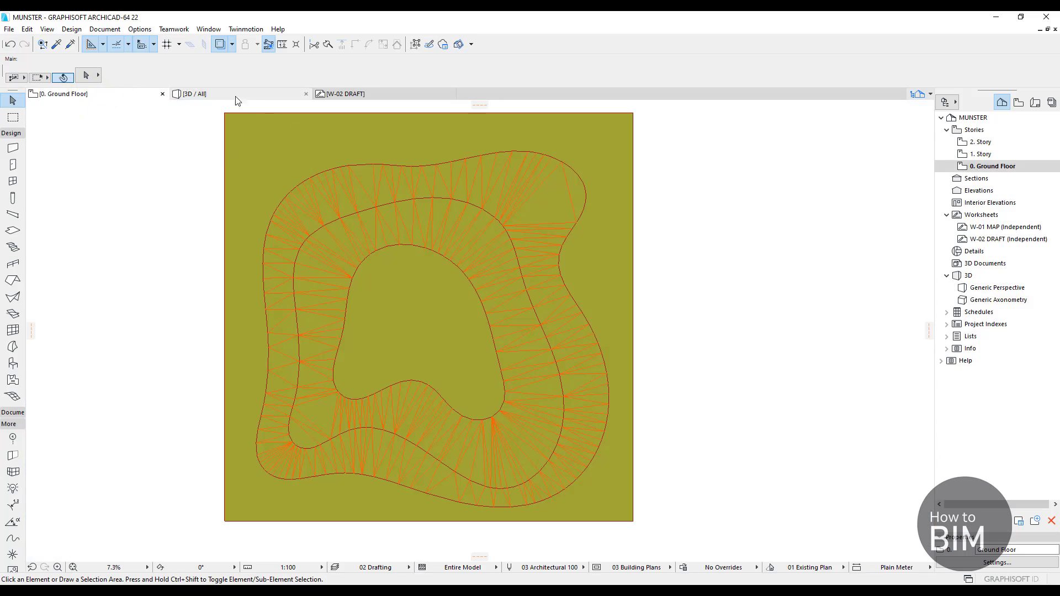
pyautogui.click(306, 185)
pyautogui.click(83, 76)
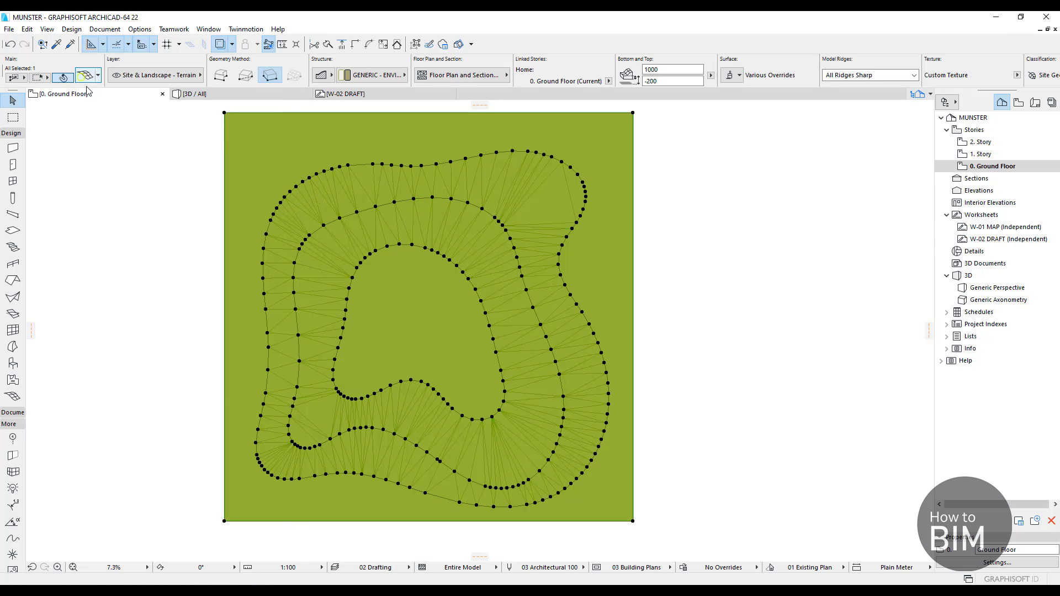
pyautogui.scroll(-6, 200, 251)
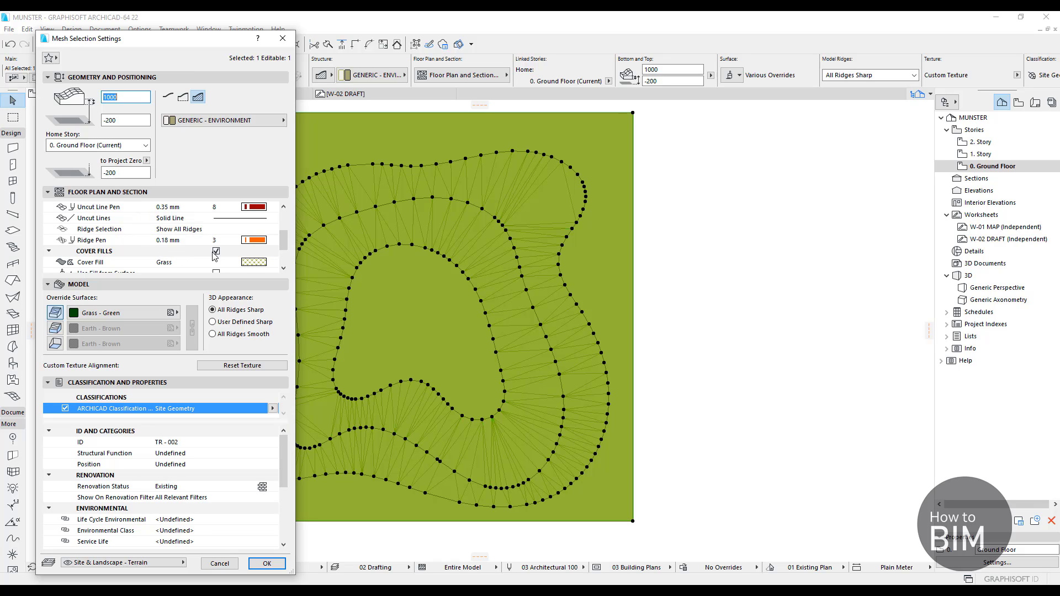
pyautogui.scroll(-3, 197, 258)
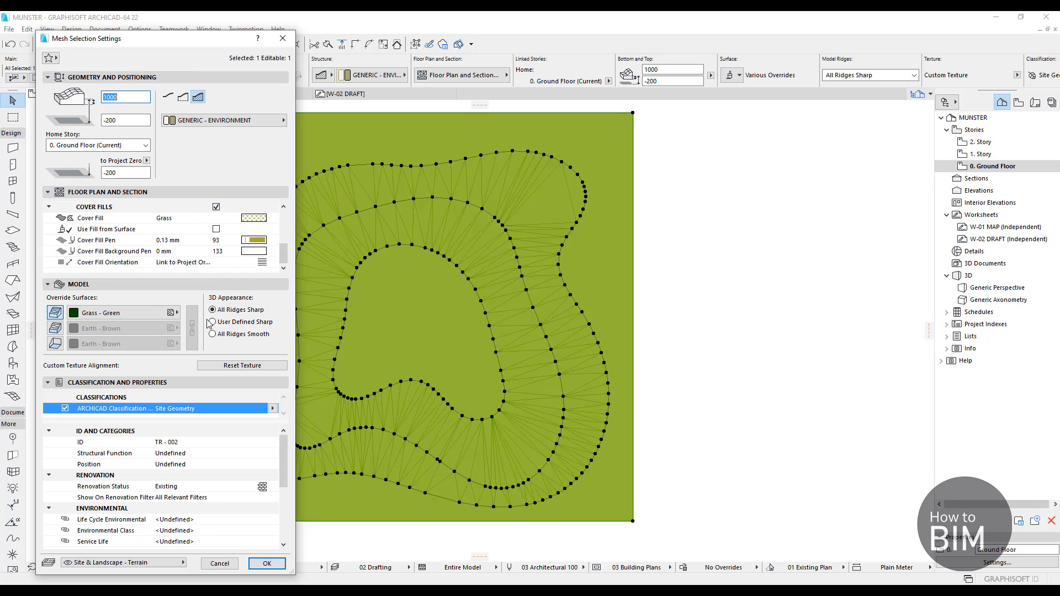
pyautogui.click(267, 564)
pyautogui.scroll(5, 249, 159)
pyautogui.scroll(6, 248, 159)
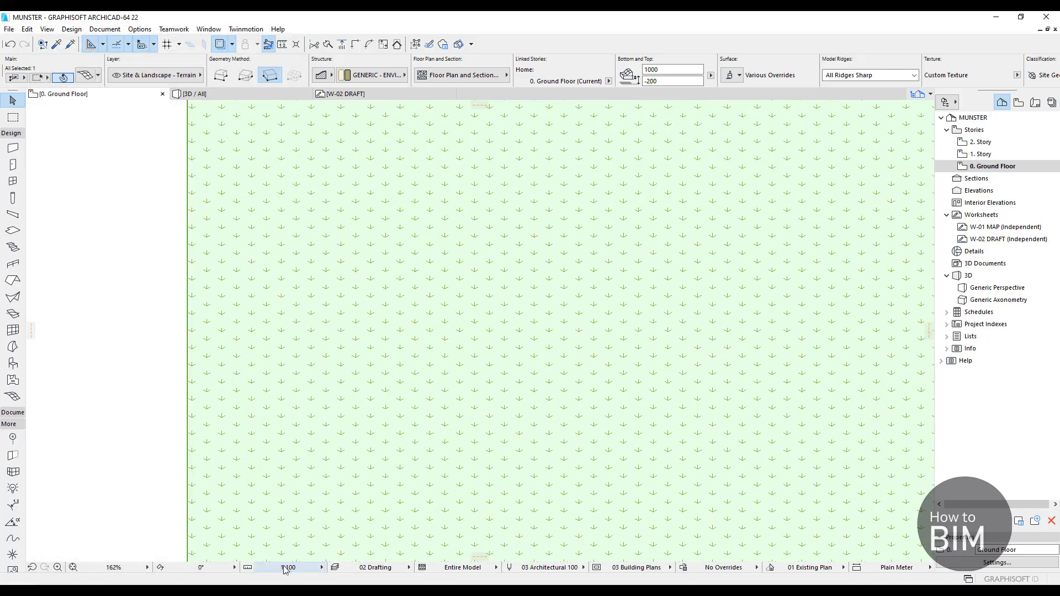
pyautogui.scroll(-2, 296, 425)
pyautogui.moveTo(371, 277); pyautogui.dragTo(326, 467, button='middle')
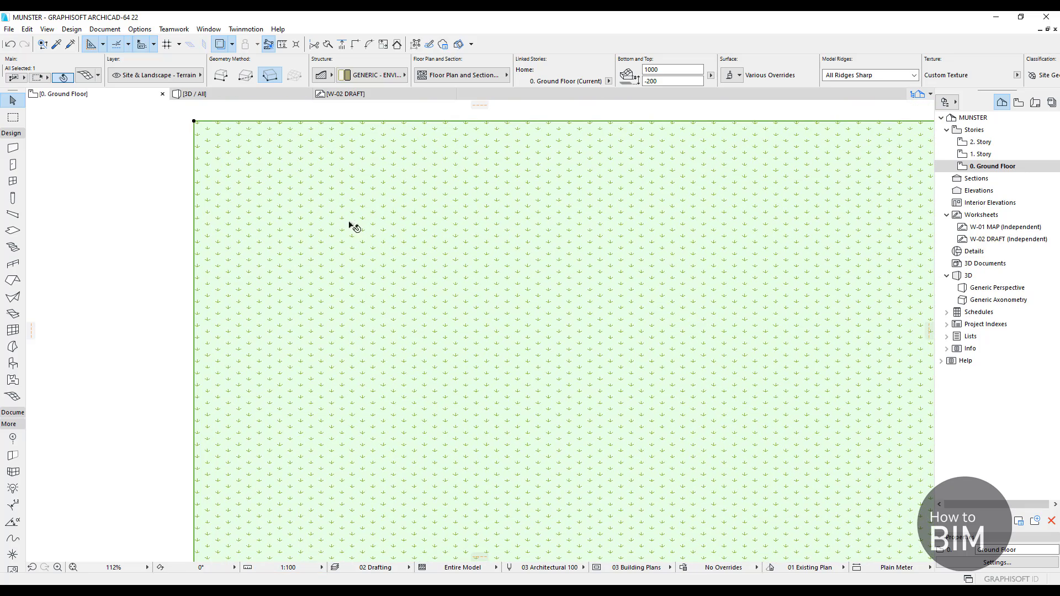
pyautogui.moveTo(293, 231); pyautogui.dragTo(359, 296, button='middle')
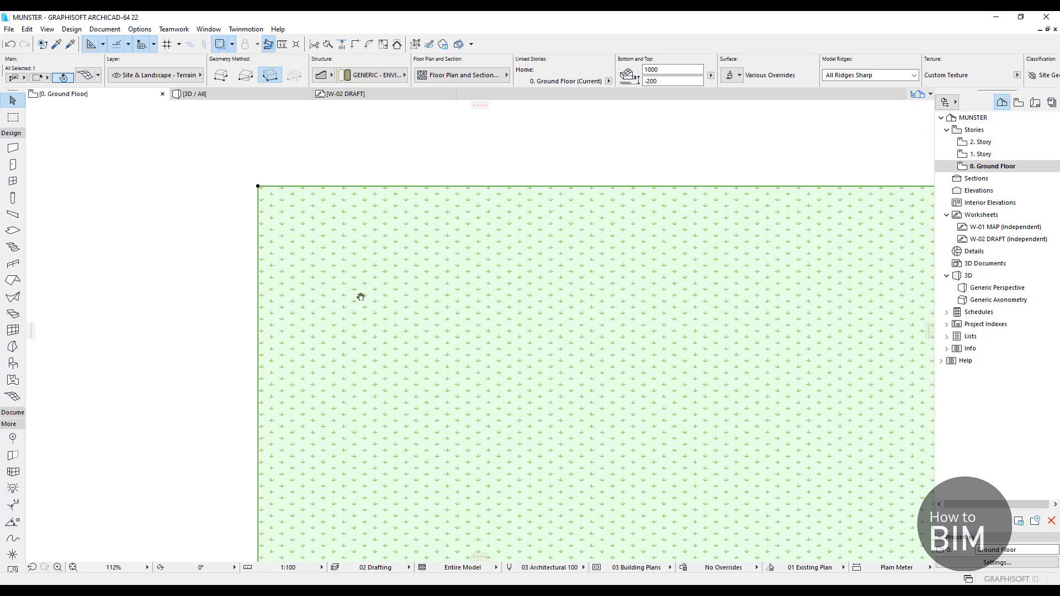
# - Turn off the terrain mesh's Cover Fills and check the plan without the grass pattern
pyautogui.click(84, 75)
pyautogui.scroll(-1, 209, 261)
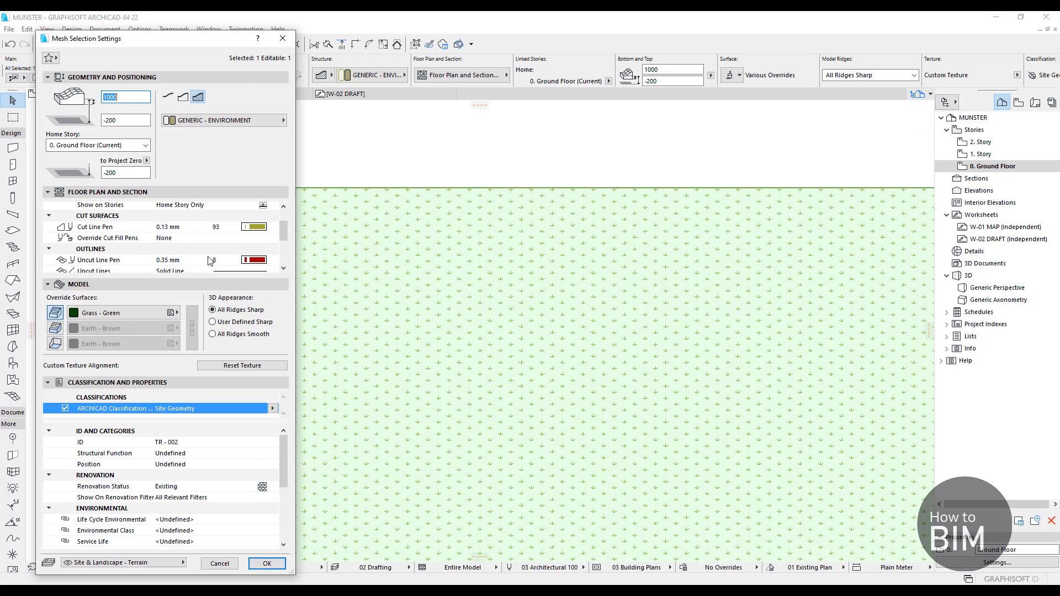
pyautogui.scroll(-8, 210, 257)
pyautogui.click(215, 215)
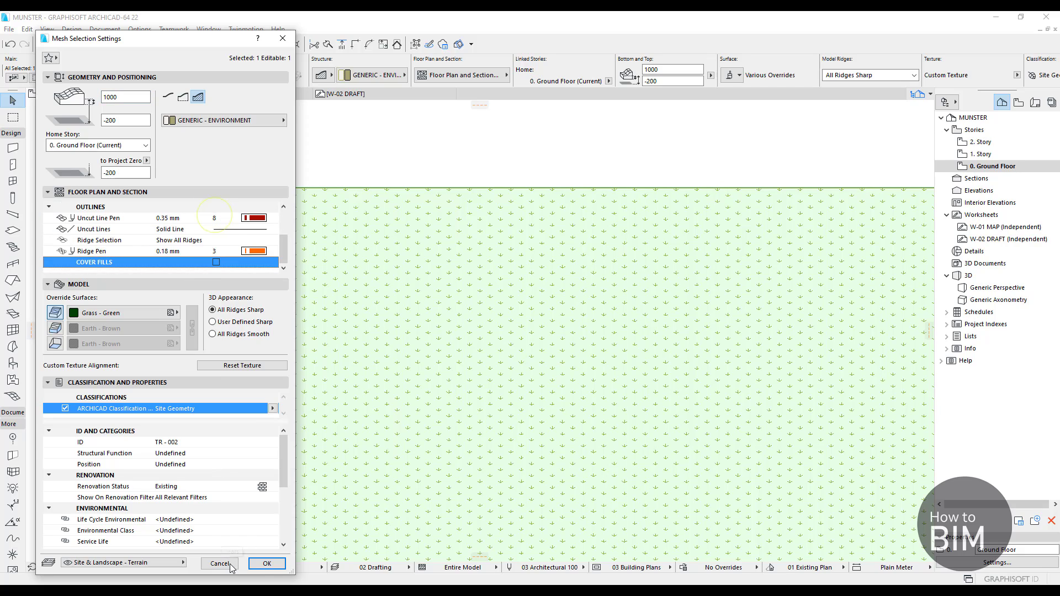
pyautogui.click(268, 563)
pyautogui.scroll(-4, 310, 229)
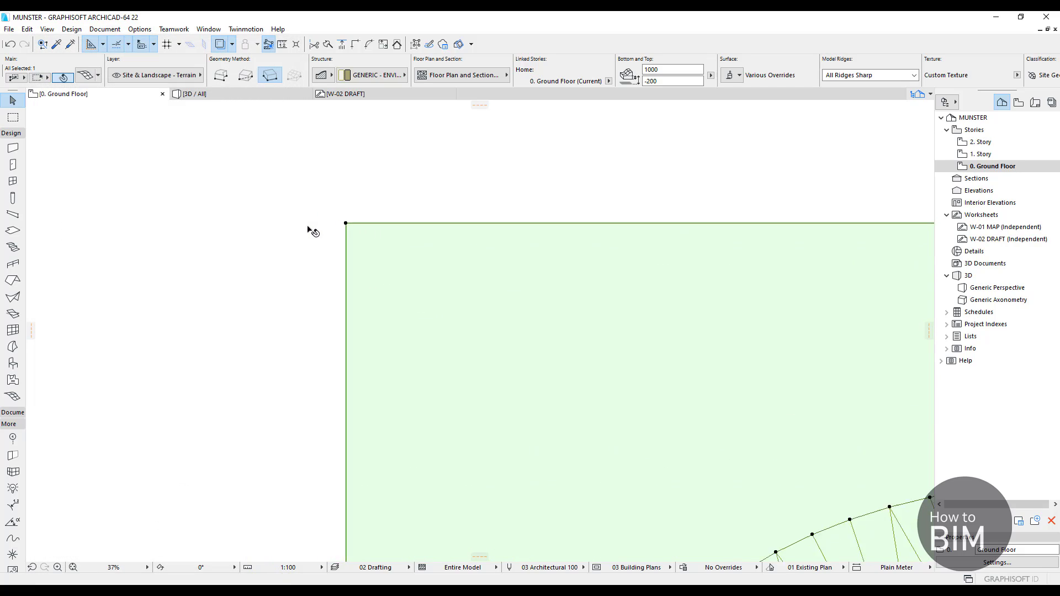
pyautogui.scroll(3, 318, 231)
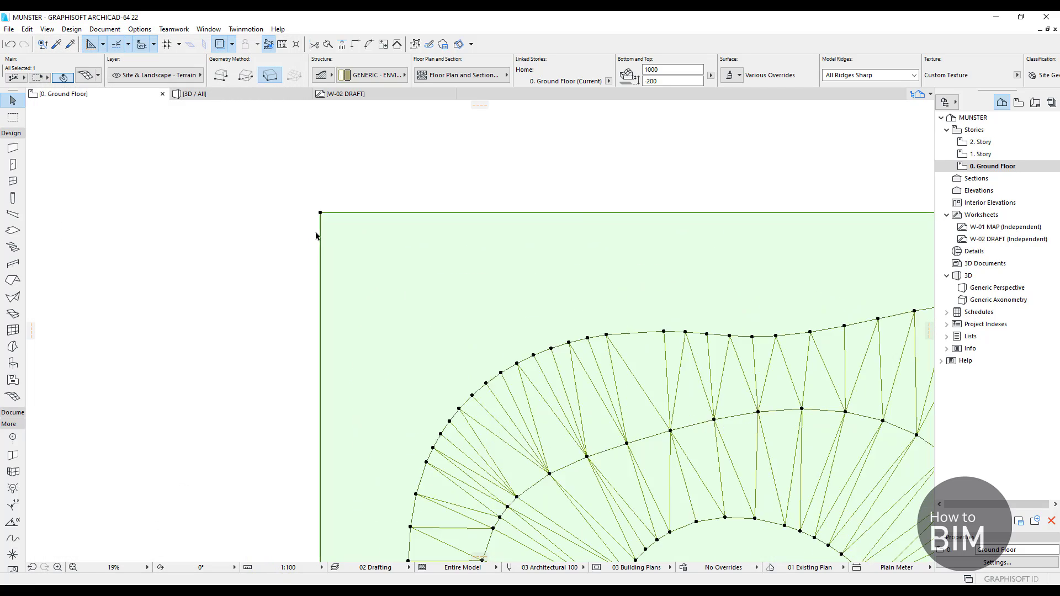
# - Turn the mesh's Cover Fills back on with the Grass fill, set the Cover Fill Pen to grey pen 102 and check the pattern on the plan
pyautogui.click(86, 75)
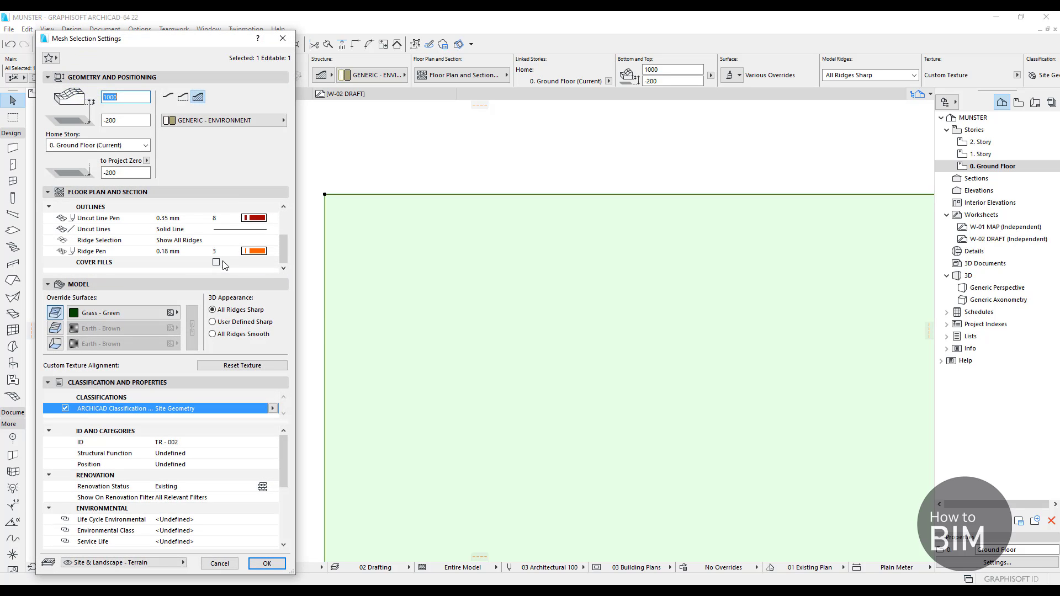
pyautogui.click(216, 262)
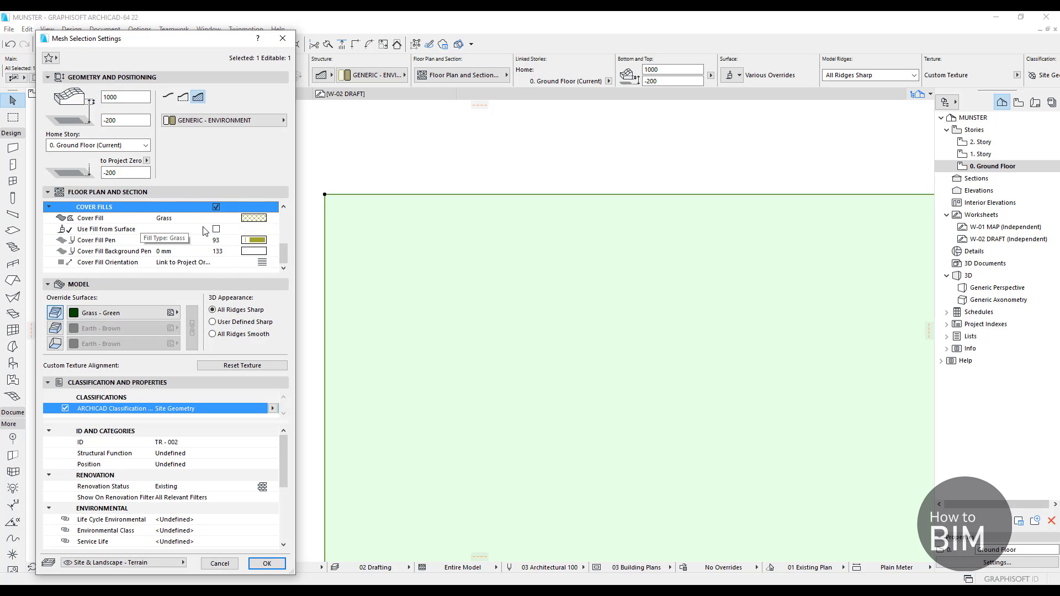
pyautogui.click(255, 218)
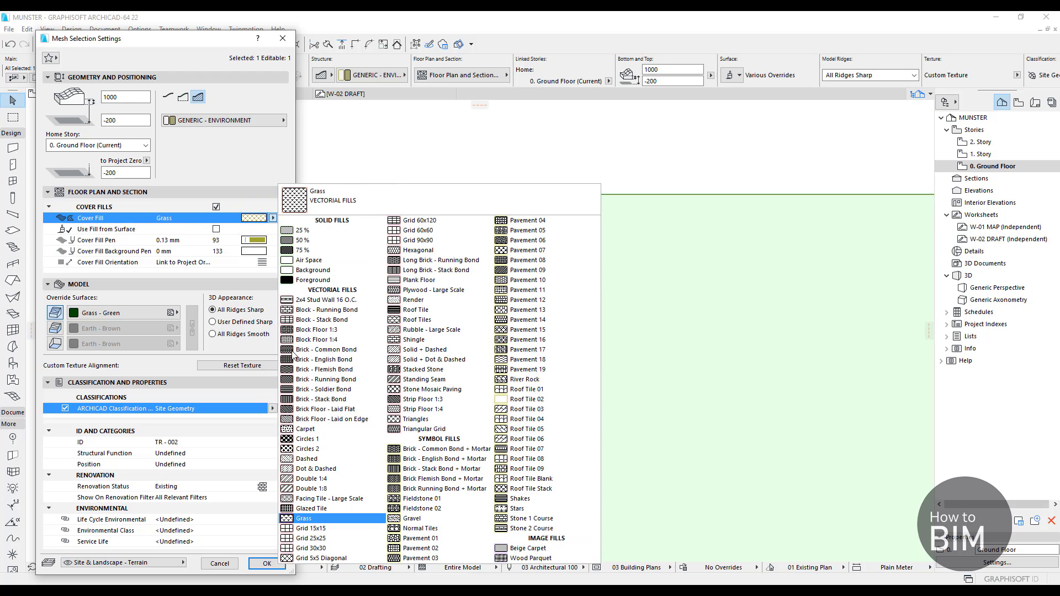
pyautogui.click(226, 221)
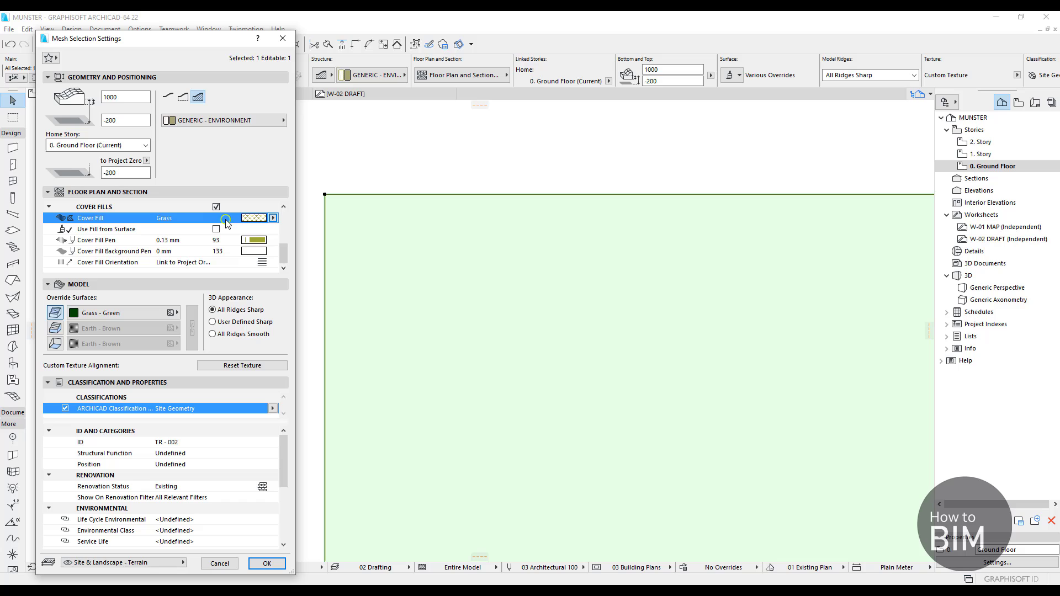
pyautogui.click(261, 242)
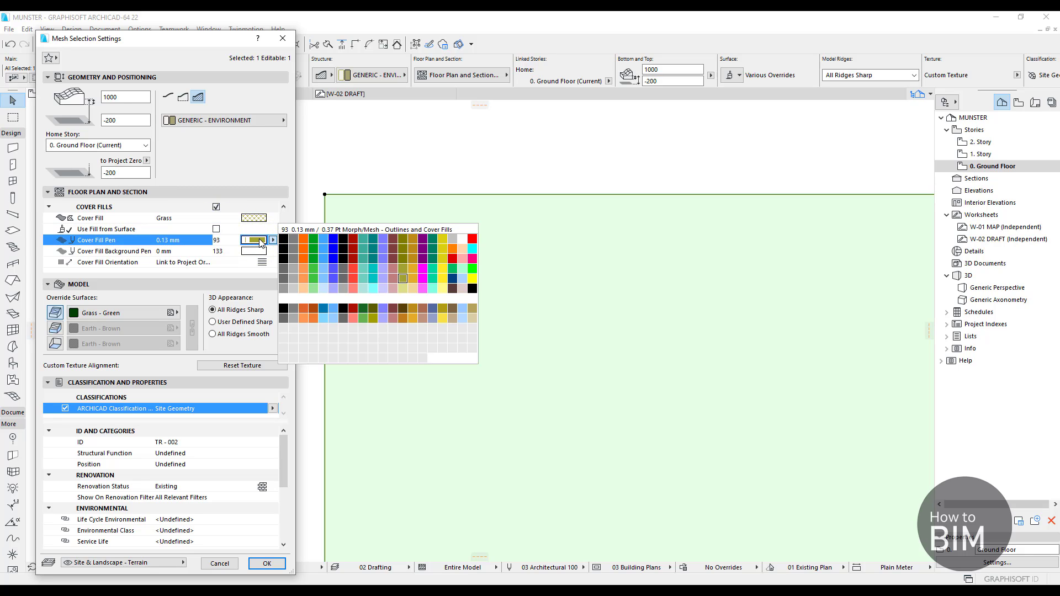
pyautogui.click(296, 289)
pyautogui.click(266, 562)
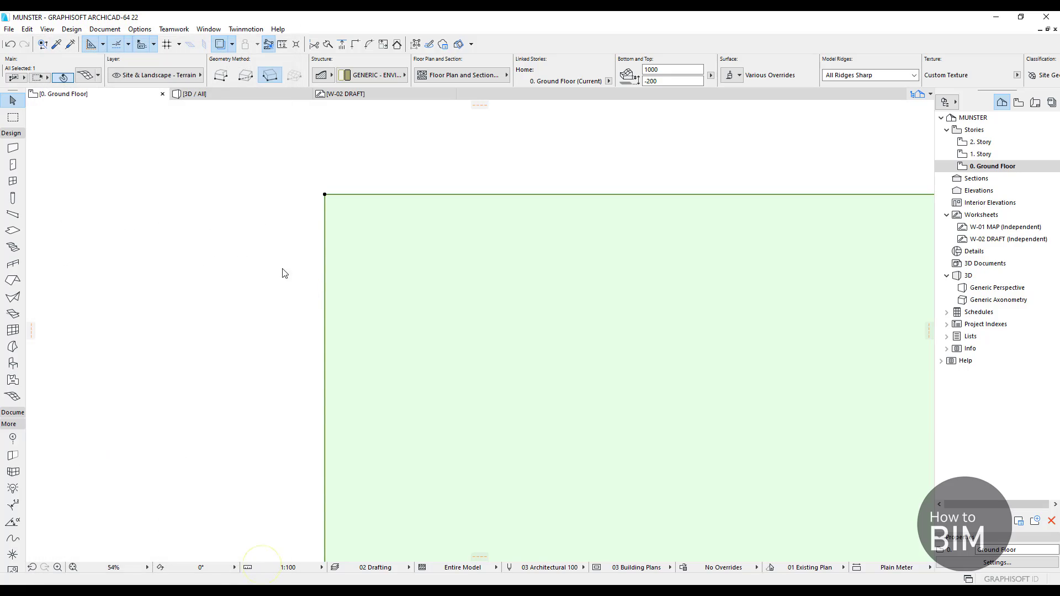
pyautogui.click(297, 259)
pyautogui.scroll(3, 379, 237)
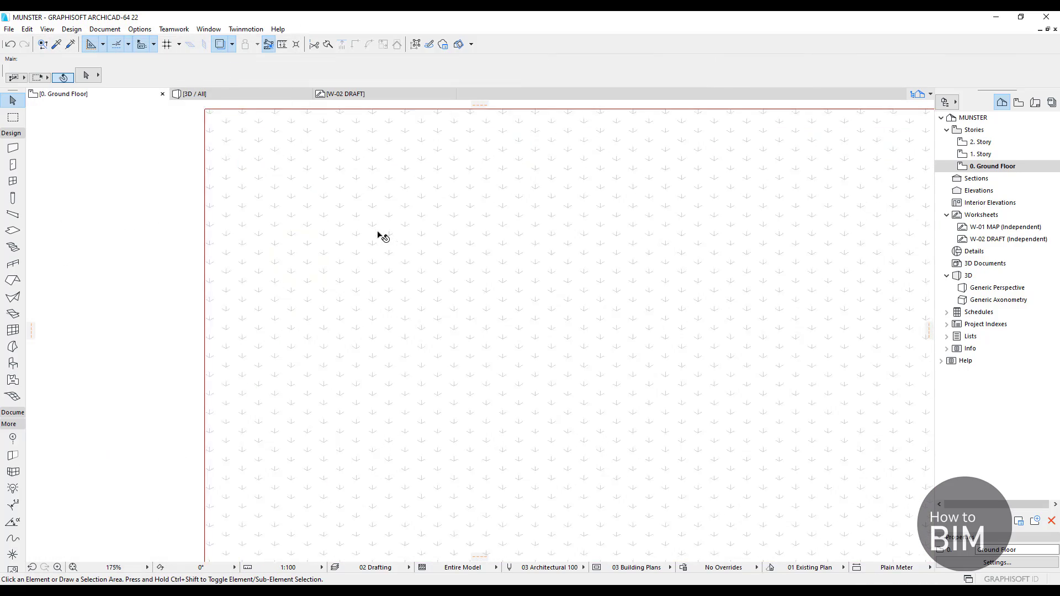
pyautogui.scroll(-1, 348, 269)
pyautogui.scroll(-1, 347, 269)
# - Select the terrain mesh again and switch its Cover Fills off
pyautogui.click(348, 269)
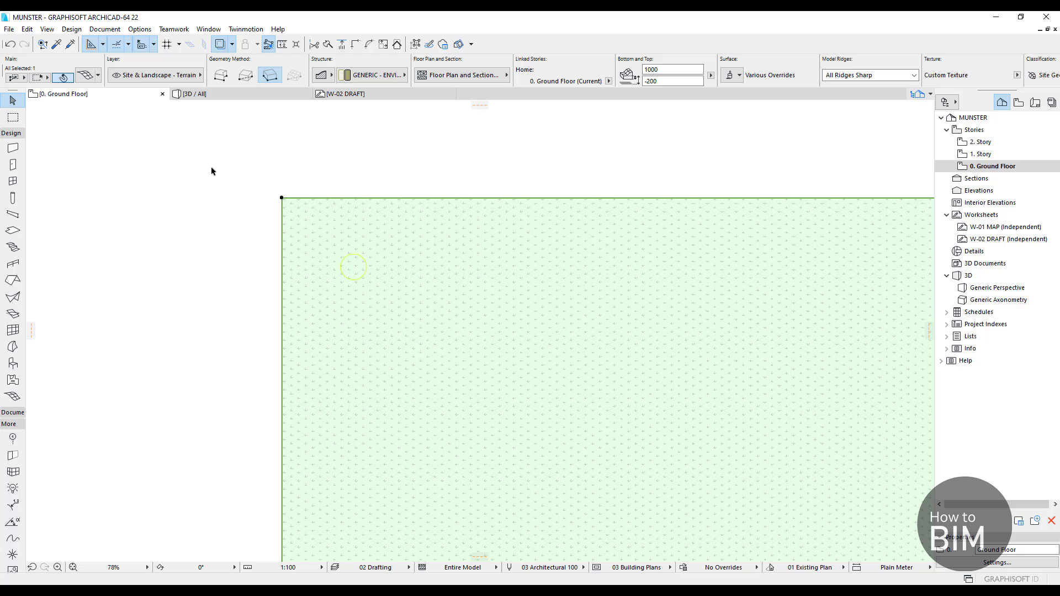
pyautogui.click(86, 74)
pyautogui.scroll(-5, 194, 260)
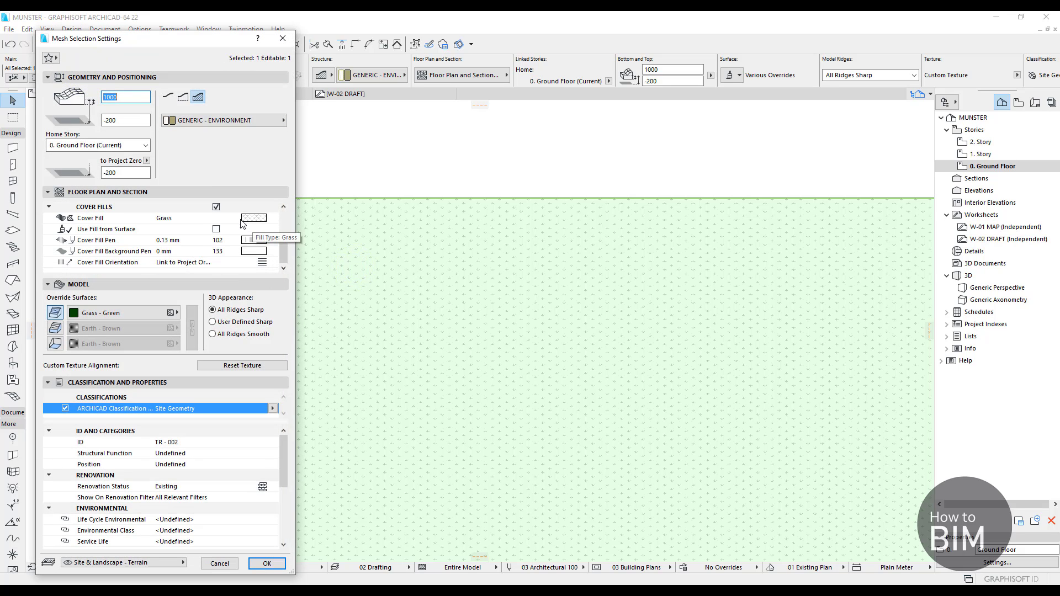
pyautogui.click(216, 207)
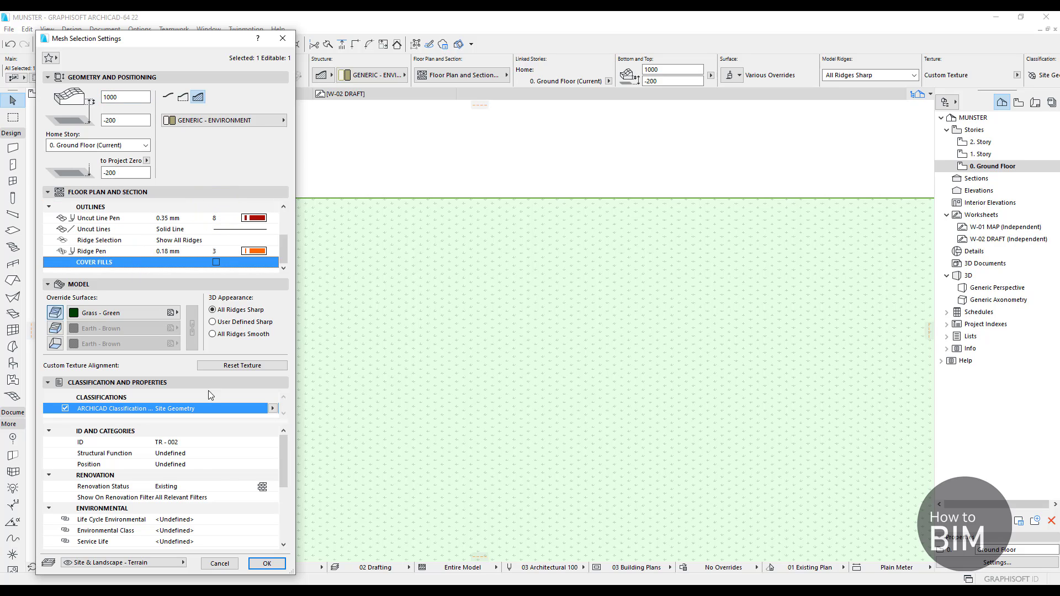
pyautogui.click(266, 563)
# - Select the terrain mesh in the 3D view and enable the surface overrides for its sides and underside
pyautogui.press('F3')
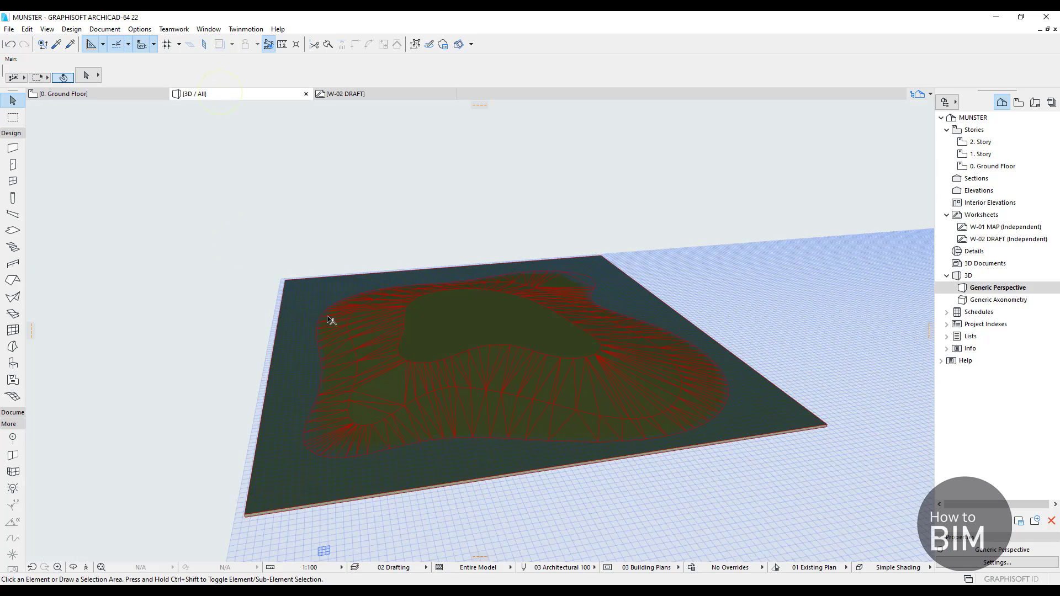
pyautogui.scroll(3, 309, 381)
pyautogui.moveTo(440, 464); pyautogui.dragTo(334, 441, button='middle')
pyautogui.click(321, 450)
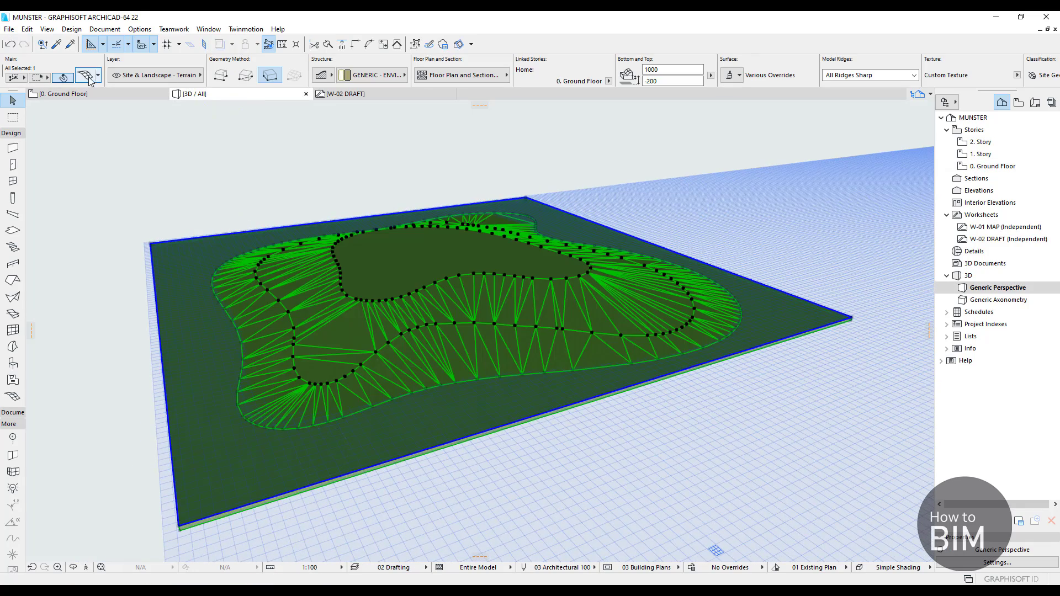
pyautogui.hotkey('ctrl', 't')
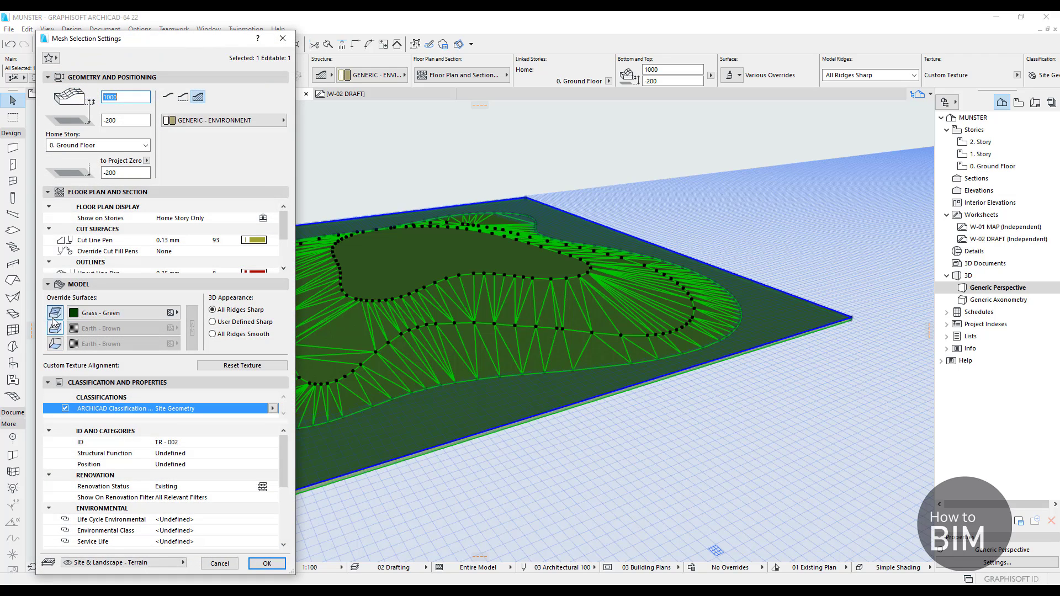
pyautogui.moveTo(186, 43); pyautogui.dragTo(164, 40)
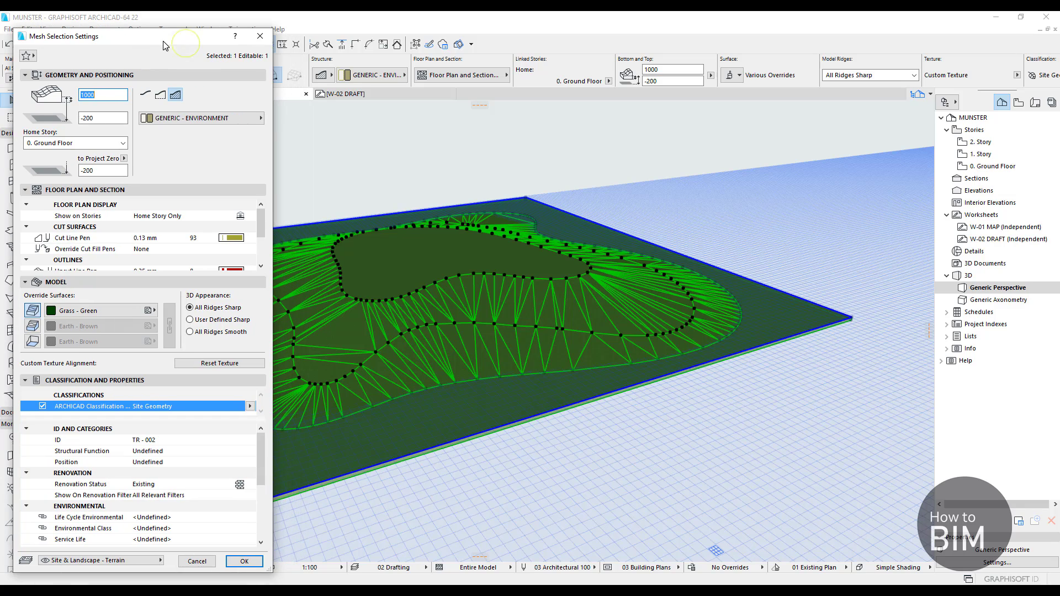
pyautogui.click(32, 326)
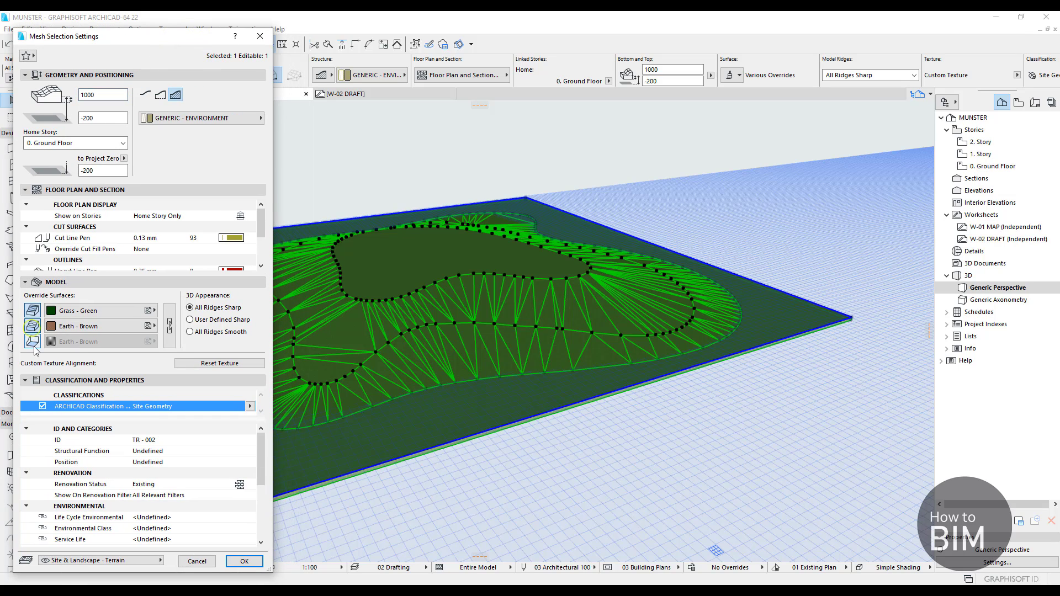
pyautogui.click(32, 342)
# - Override the mesh surfaces with Paint - Cadmium Yellow on top, Cobalt Blue on the sides and Golden Ochre underneath, and inspect them from above and below
pyautogui.click(116, 310)
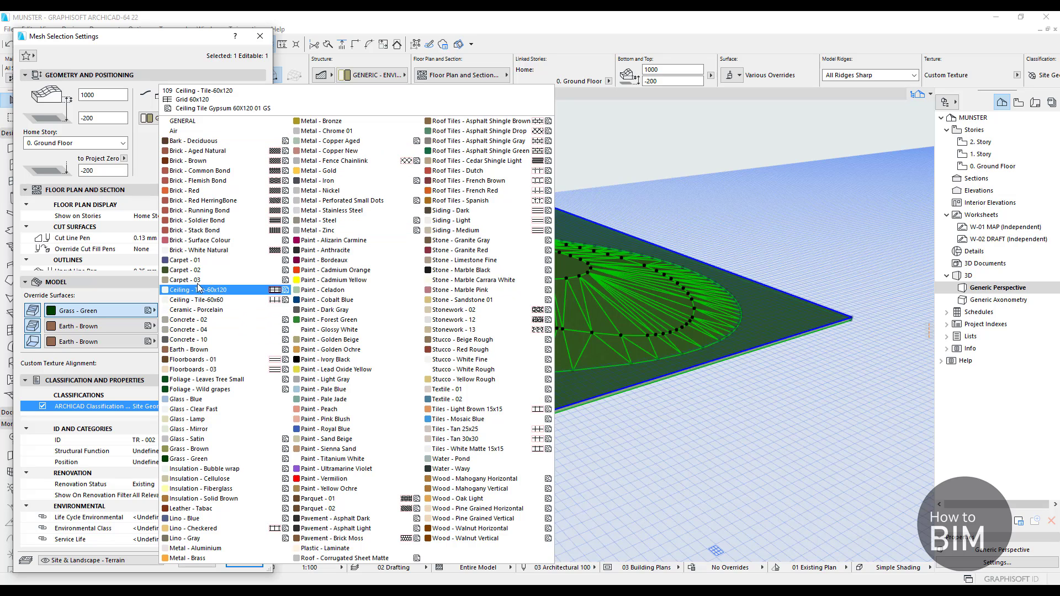
pyautogui.click(326, 285)
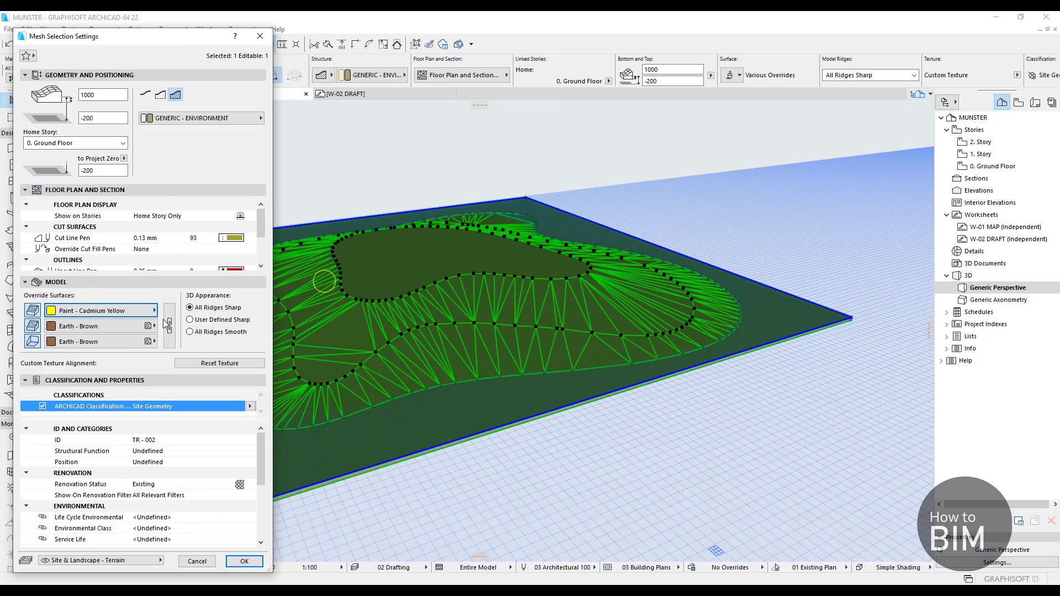
pyautogui.click(125, 326)
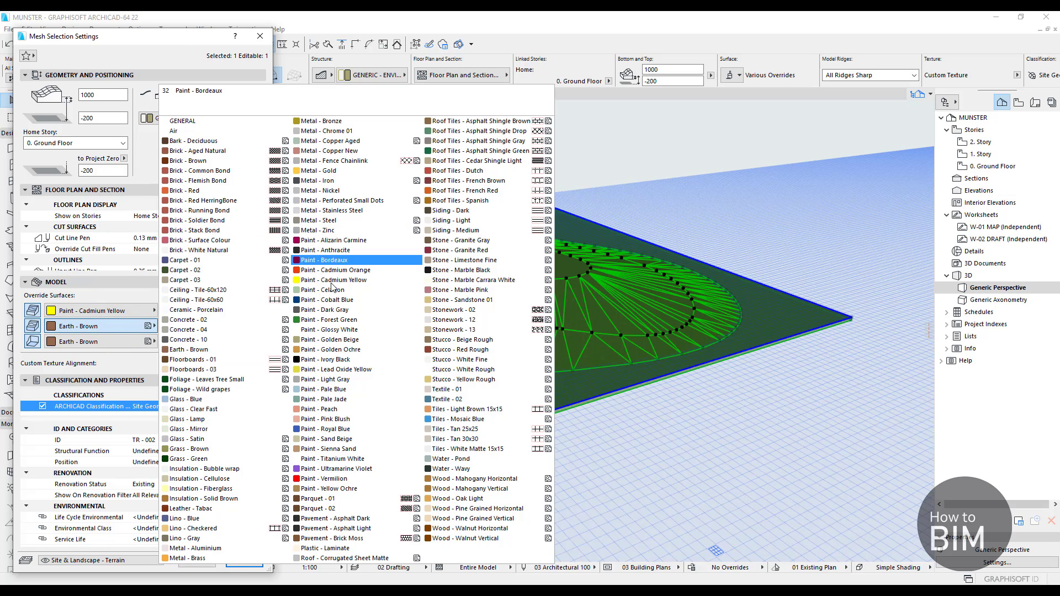
pyautogui.click(332, 302)
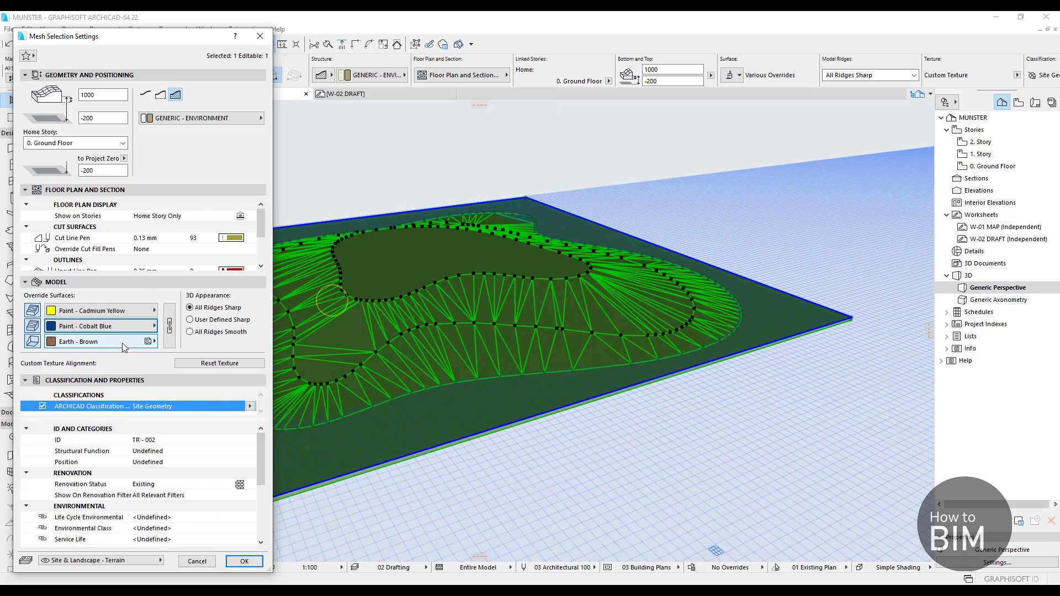
pyautogui.click(124, 342)
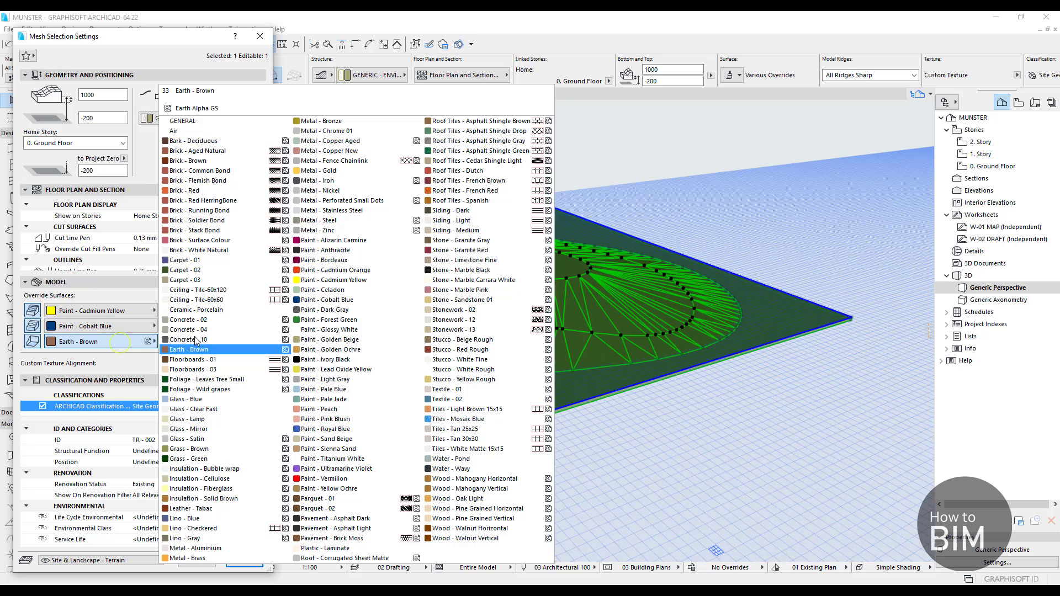
pyautogui.click(344, 350)
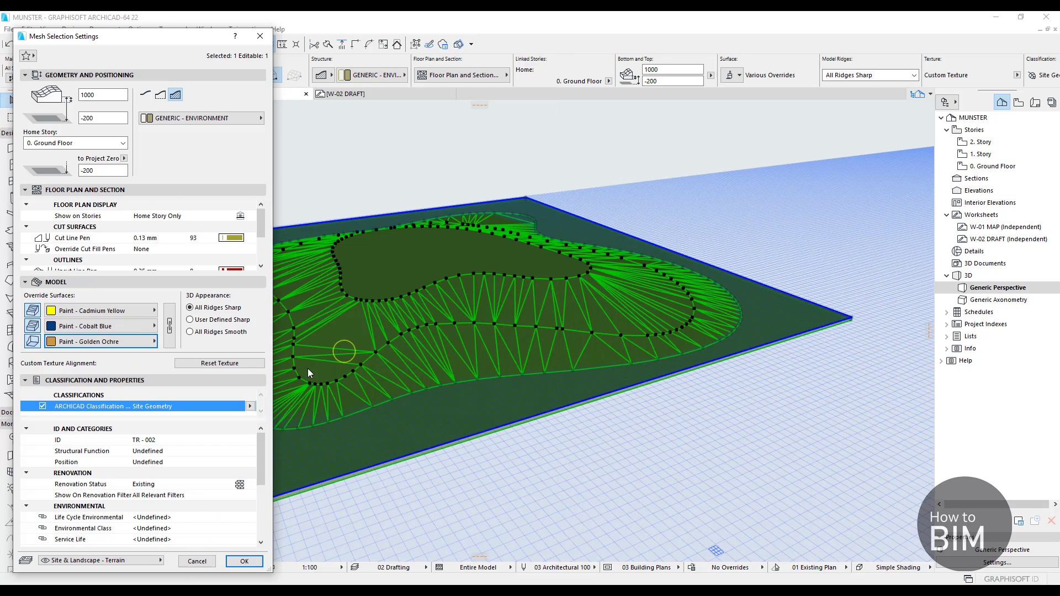
pyautogui.click(244, 559)
pyautogui.click(505, 492)
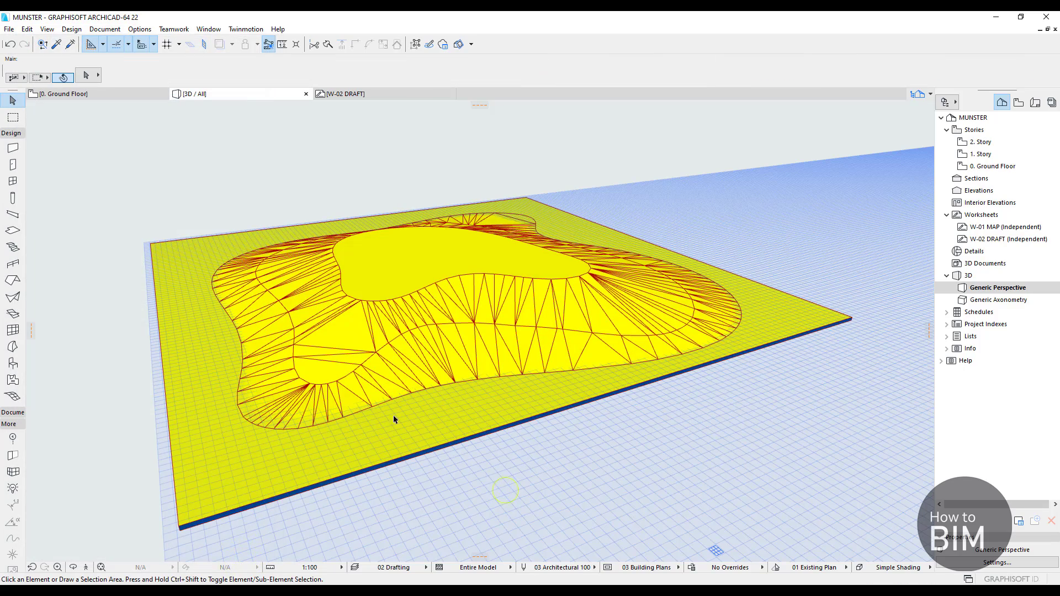
pyautogui.scroll(1, 303, 376)
pyautogui.keyDown('shift'); pyautogui.moveTo(346, 450); pyautogui.dragTo(221, 342, button='middle'); pyautogui.keyUp('shift')
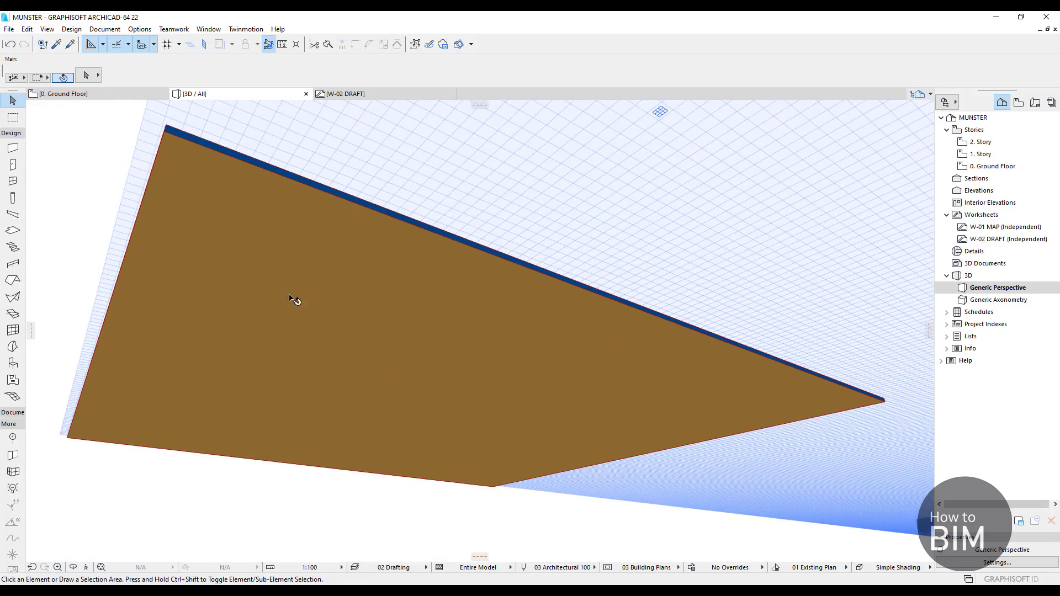
pyautogui.keyDown('shift'); pyautogui.moveTo(293, 299); pyautogui.dragTo(133, 154, button='middle'); pyautogui.keyUp('shift')
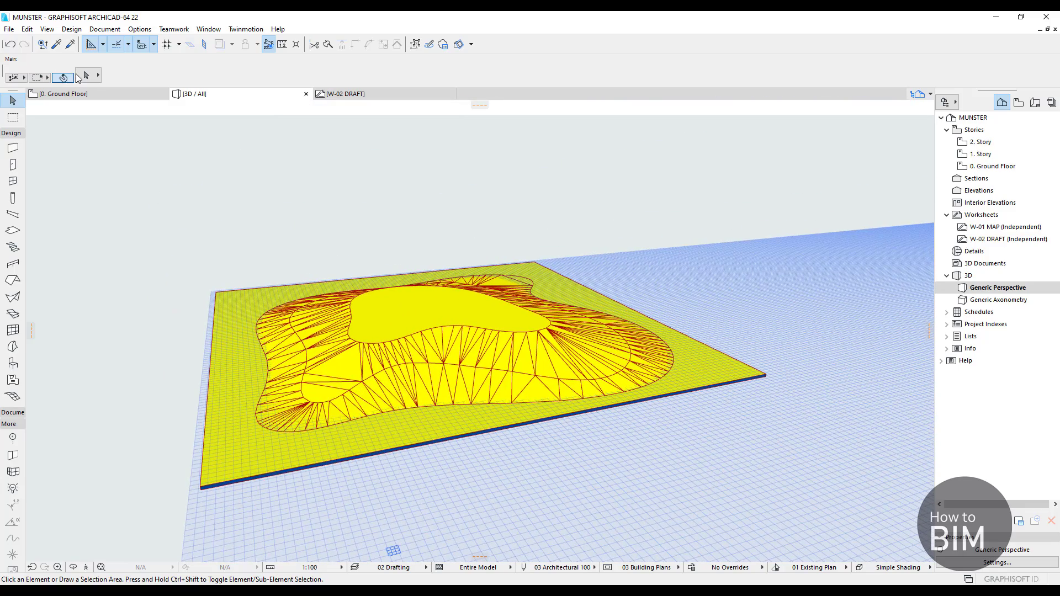
# - Set the terrain mesh's 3D appearance to All Ridges Smooth and deselect the mesh
pyautogui.click(230, 360)
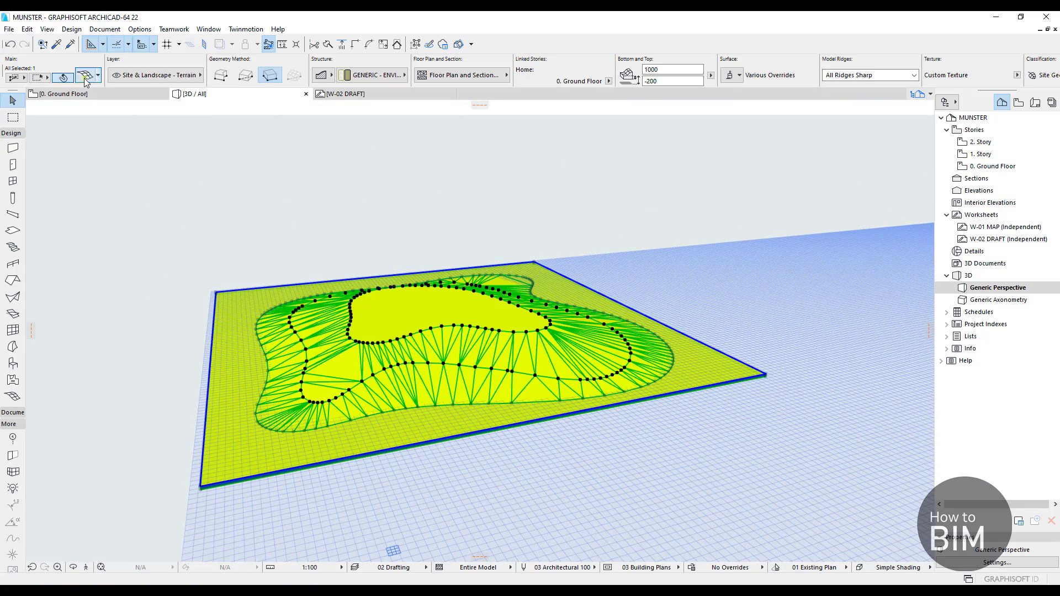
pyautogui.click(85, 77)
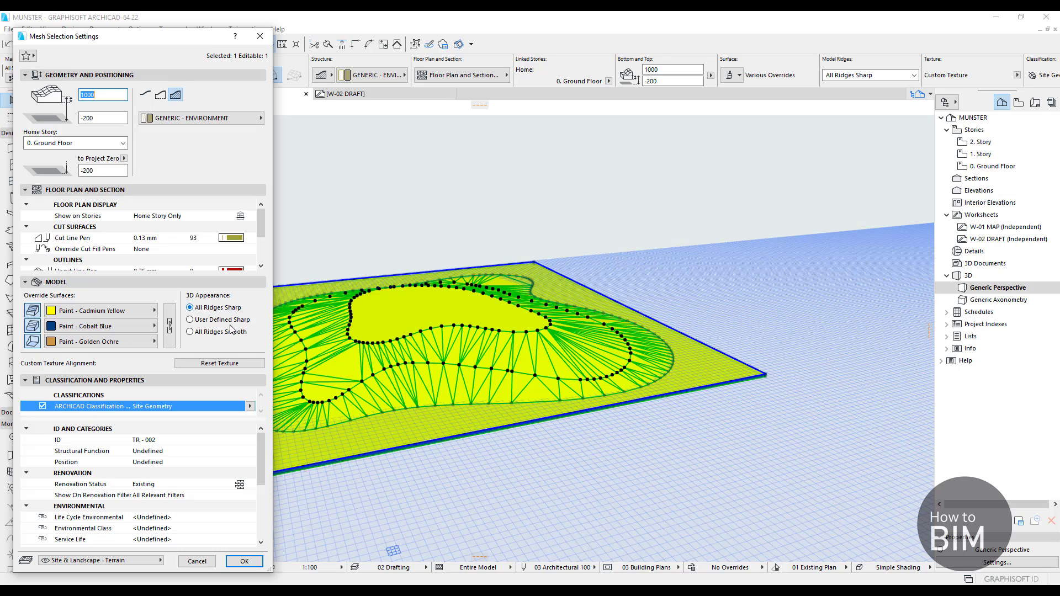
pyautogui.click(244, 562)
pyautogui.click(246, 241)
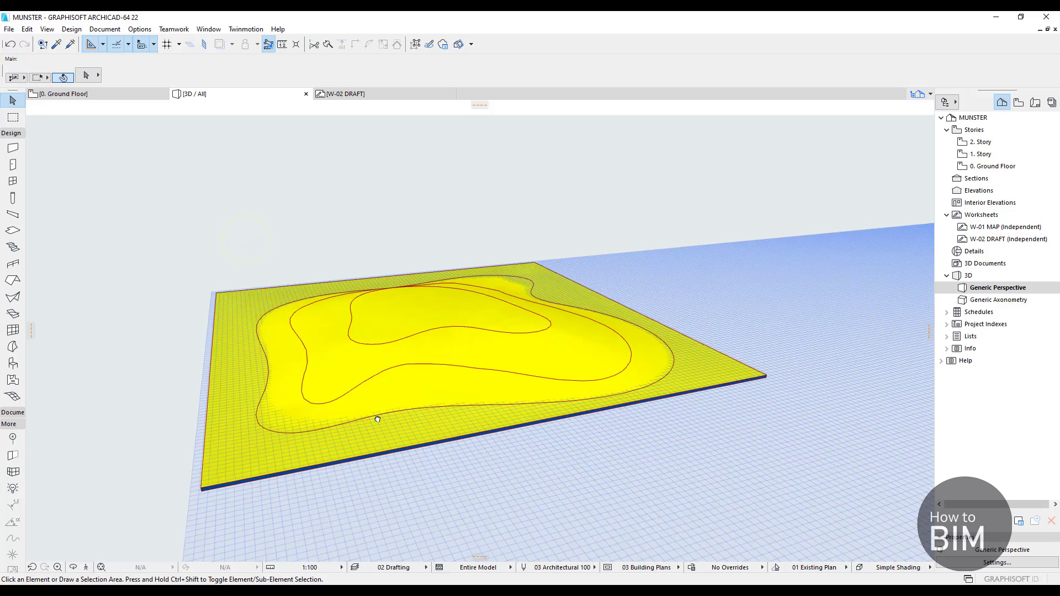
# - Examine the smoothed slopes and contour lines of the terrain mesh from low and high viewpoints, close up and from afar
pyautogui.moveTo(378, 419); pyautogui.dragTo(353, 312)
pyautogui.scroll(-10, 414, 355)
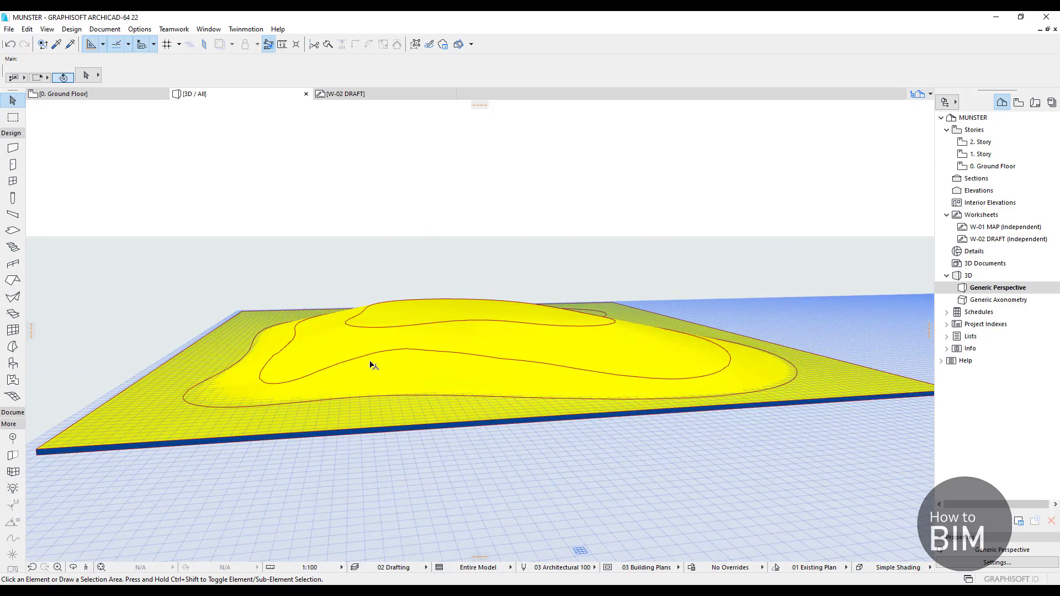
pyautogui.scroll(10, 371, 377)
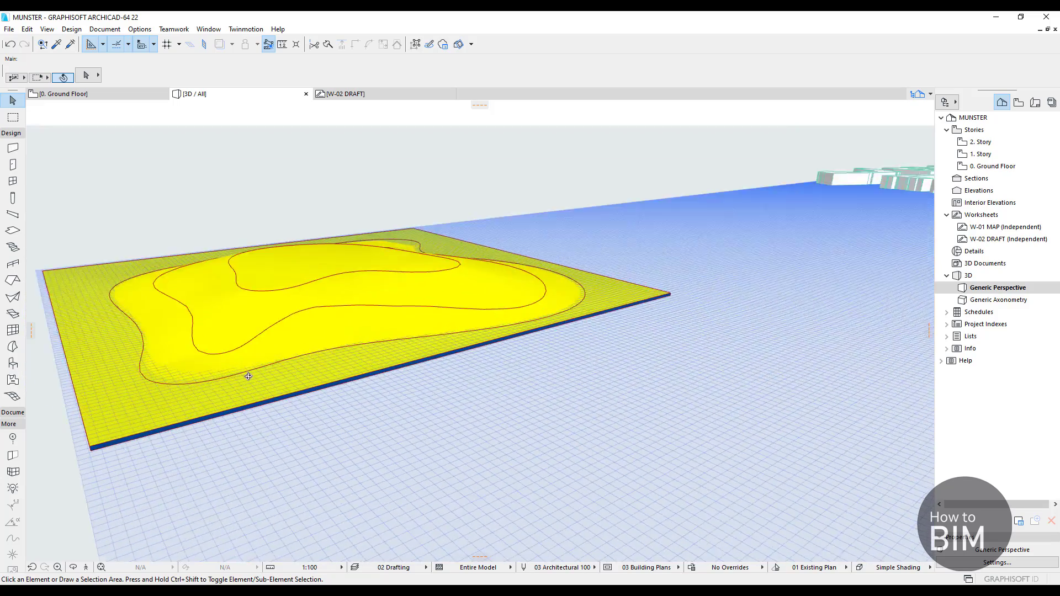
pyautogui.keyDown('shift'); pyautogui.moveTo(248, 377); pyautogui.dragTo(236, 308, button='middle'); pyautogui.keyUp('shift')
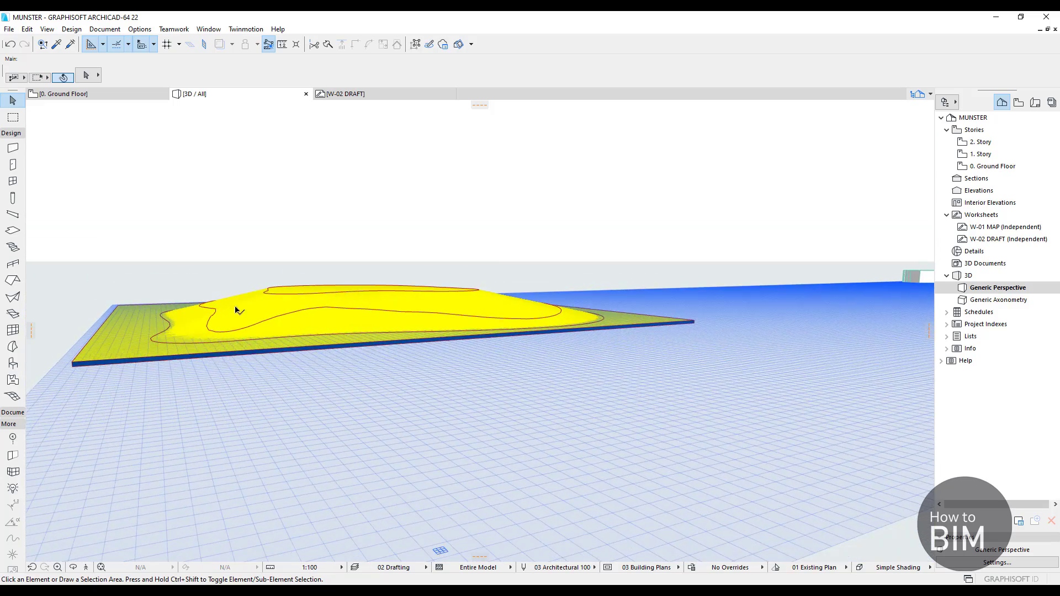
pyautogui.scroll(7, 237, 301)
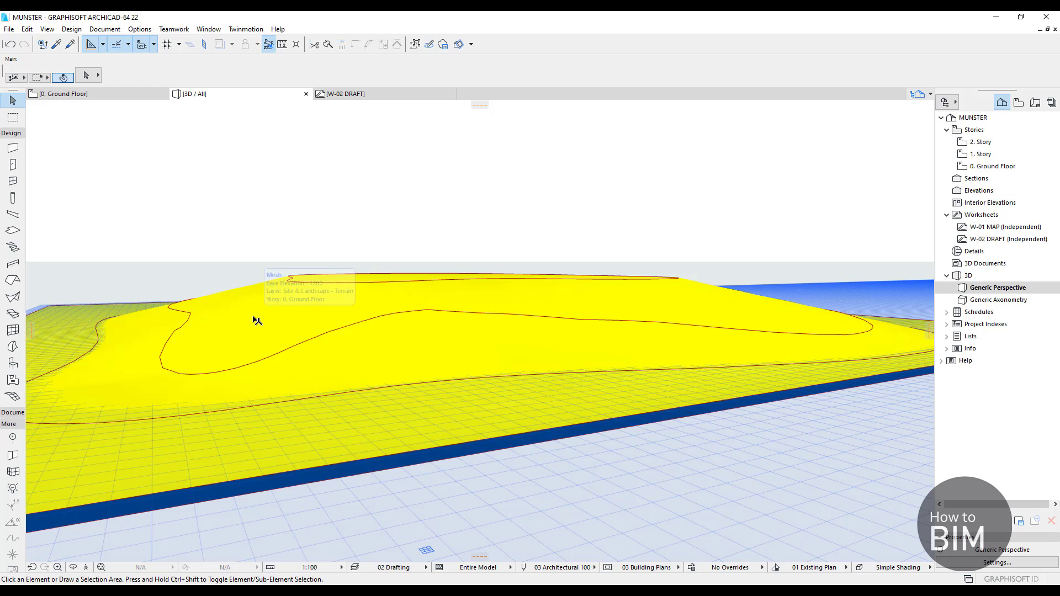
pyautogui.moveTo(257, 320)
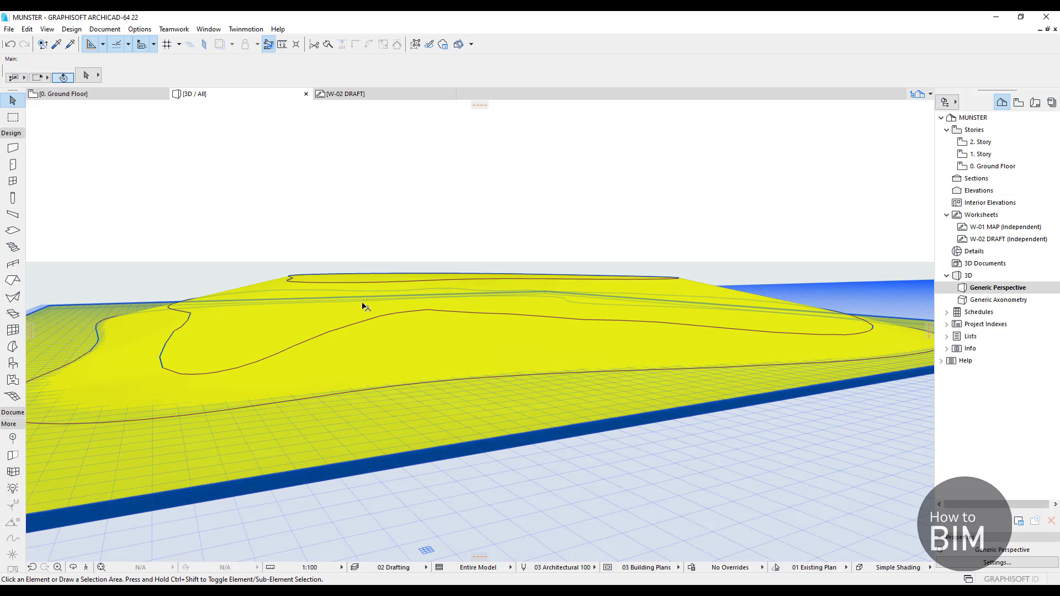
pyautogui.keyDown('shift'); pyautogui.moveTo(341, 313); pyautogui.dragTo(501, 393, button='middle'); pyautogui.keyUp('shift')
# - Select the terrain mesh again, review the 3D appearance options in its selection settings and close them
pyautogui.click(443, 385)
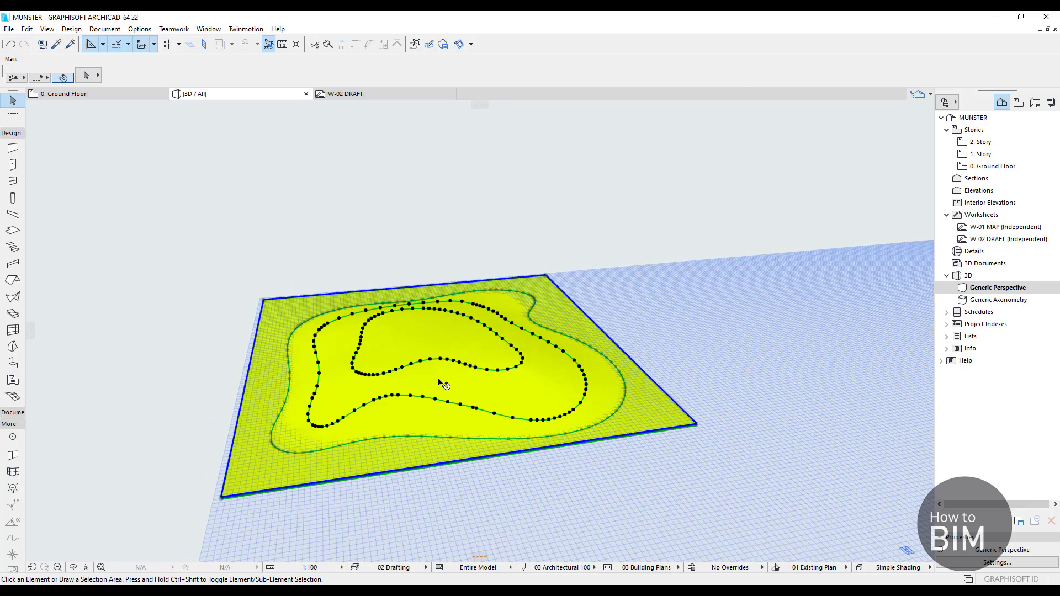
pyautogui.click(83, 76)
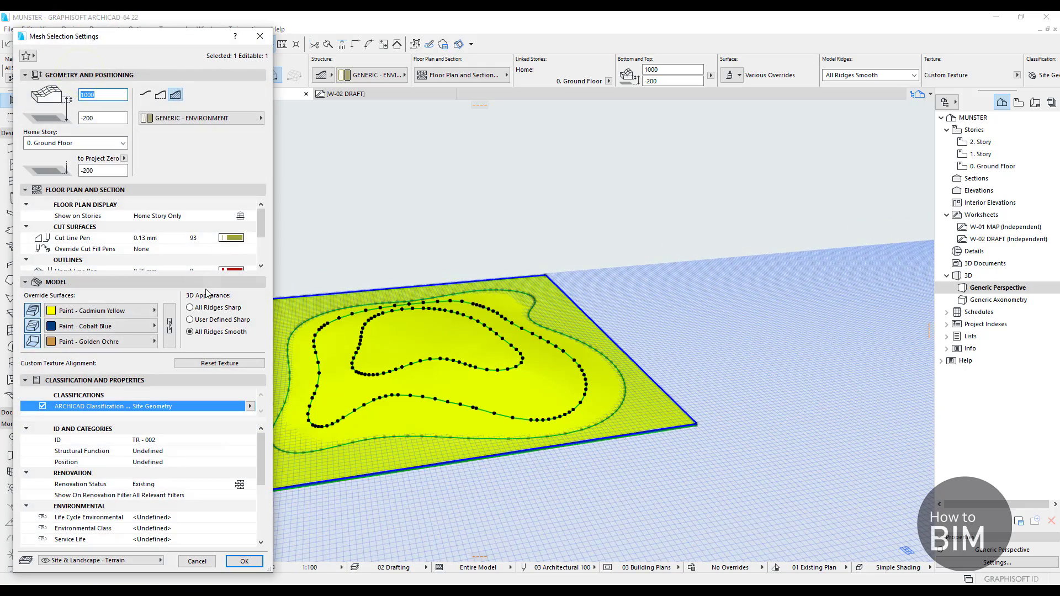
pyautogui.click(244, 562)
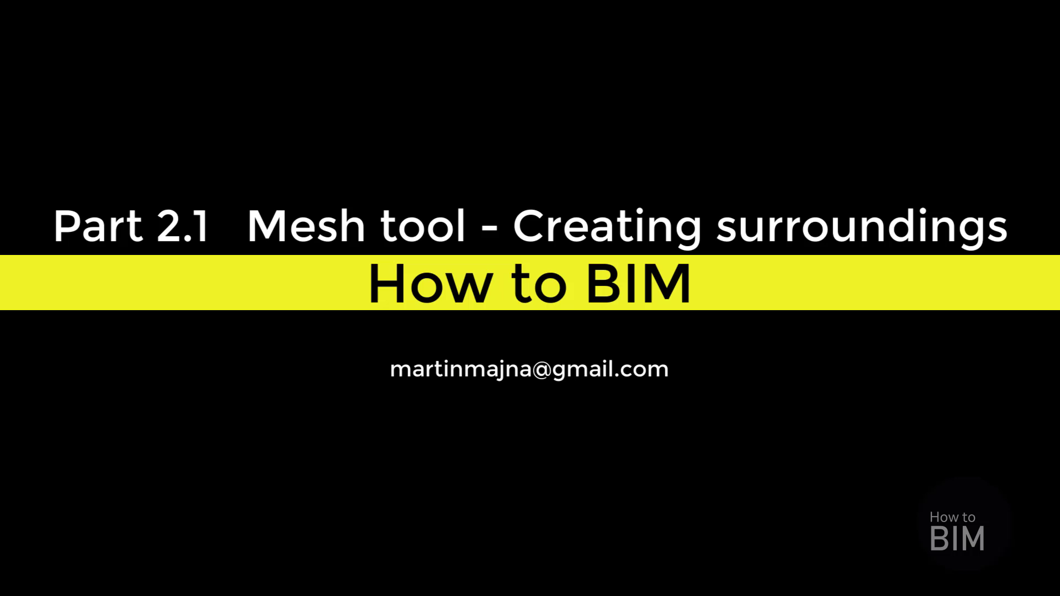